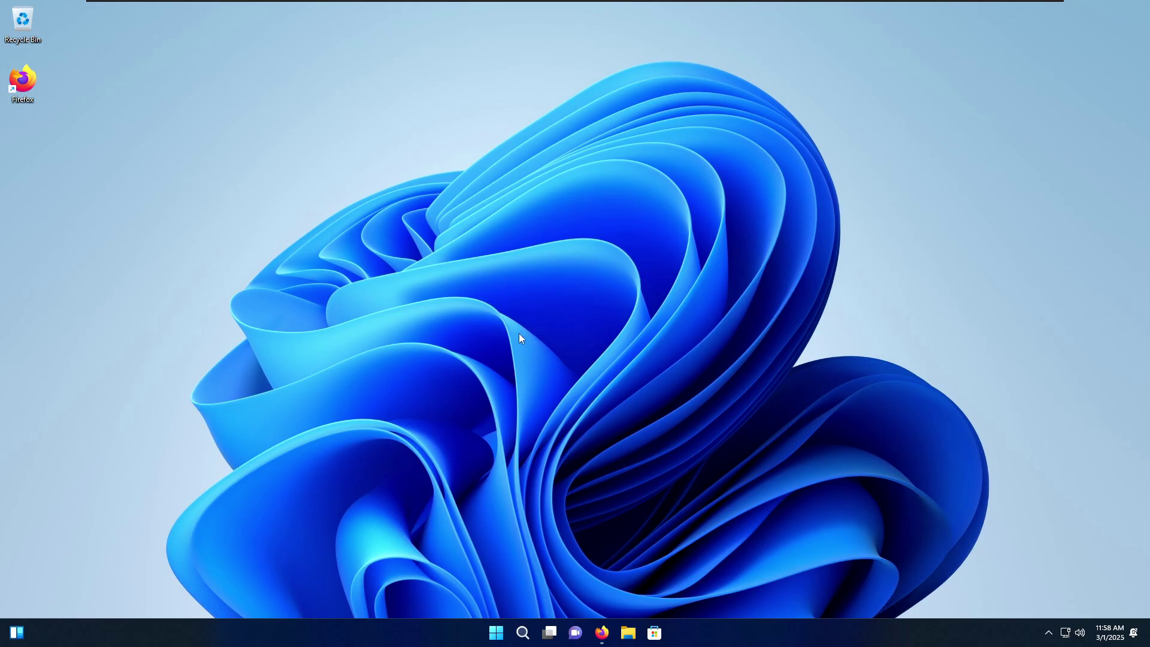
- Open the Scarlet 0.4.5 release on GitHub and download scarlet-0.4.5.zip (157 KB)
{"action": "left_click", "coordinate": [605, 630]}
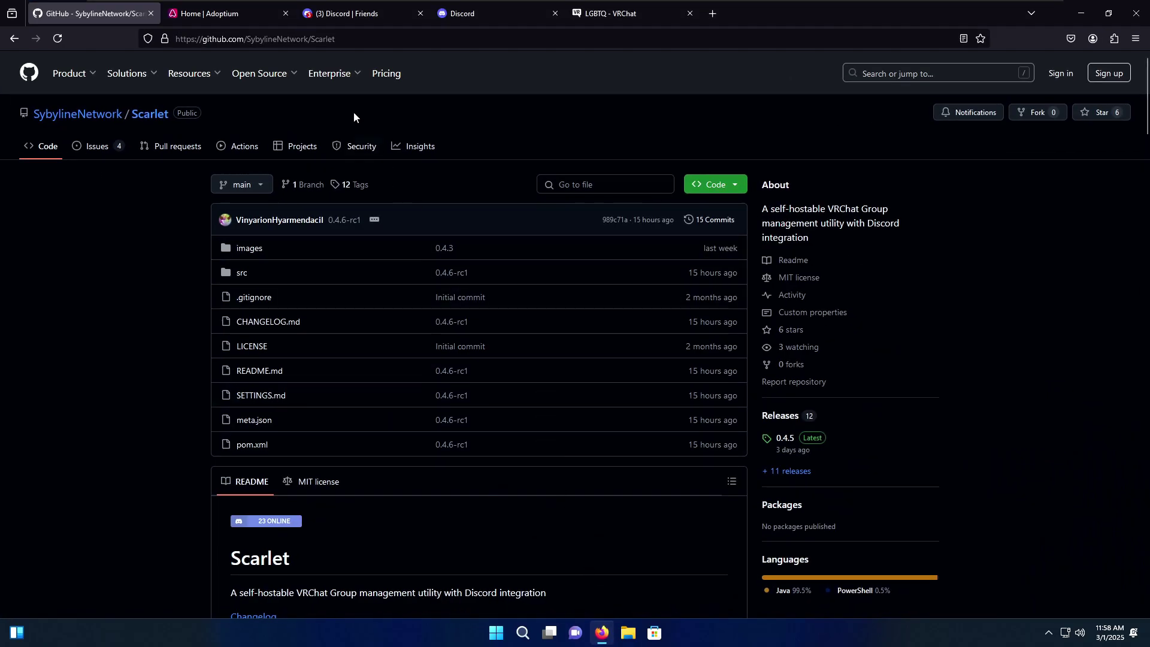
{"action": "left_click_drag", "start_coordinate": [335, 38], "coordinate": [175, 38]}
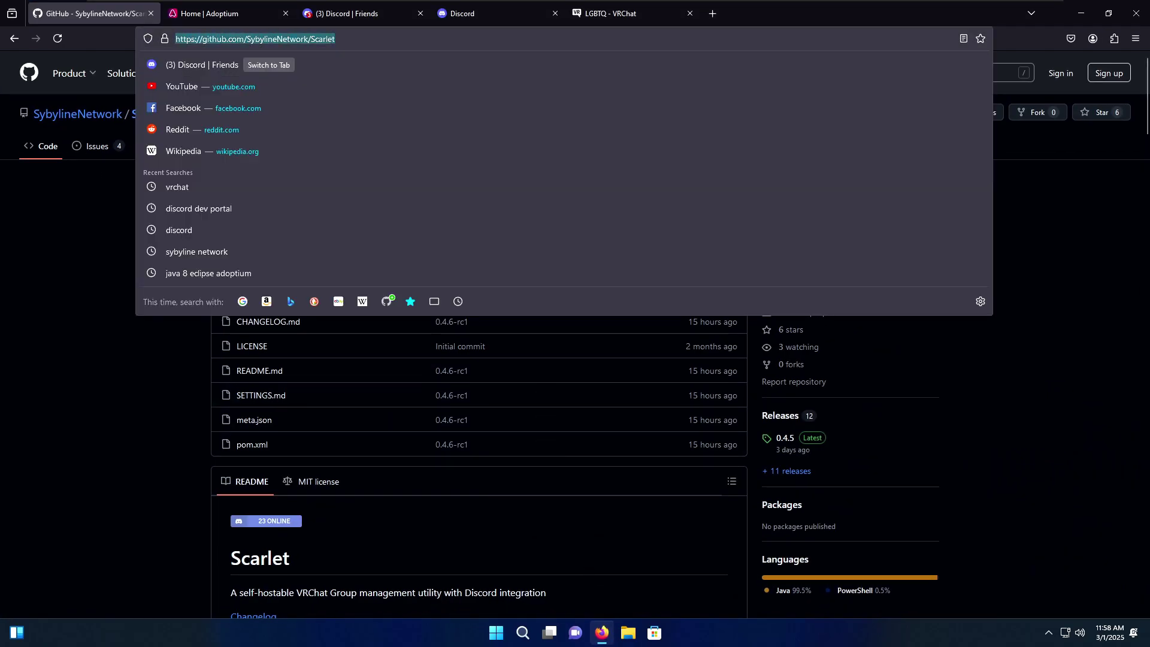
{"action": "left_click_drag", "start_coordinate": [335, 38], "coordinate": [175, 38]}
{"action": "left_click", "coordinate": [100, 171]}
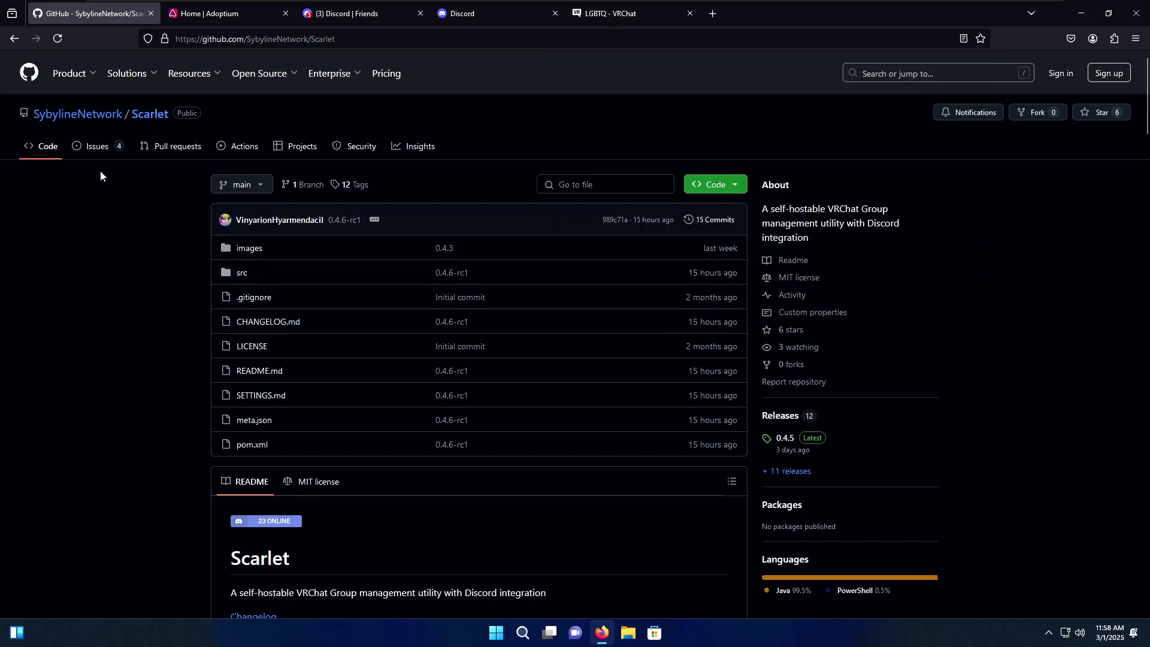
{"action": "left_click", "coordinate": [786, 439]}
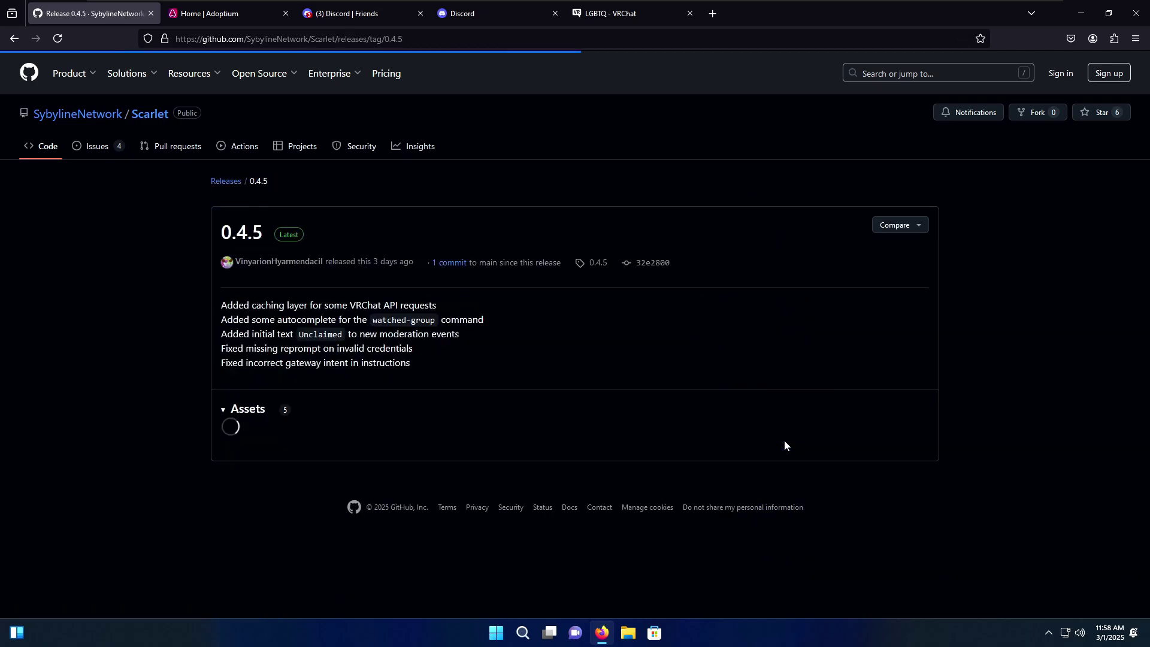
{"action": "scroll", "coordinate": [419, 384], "scroll_direction": "down", "scroll_amount": 1}
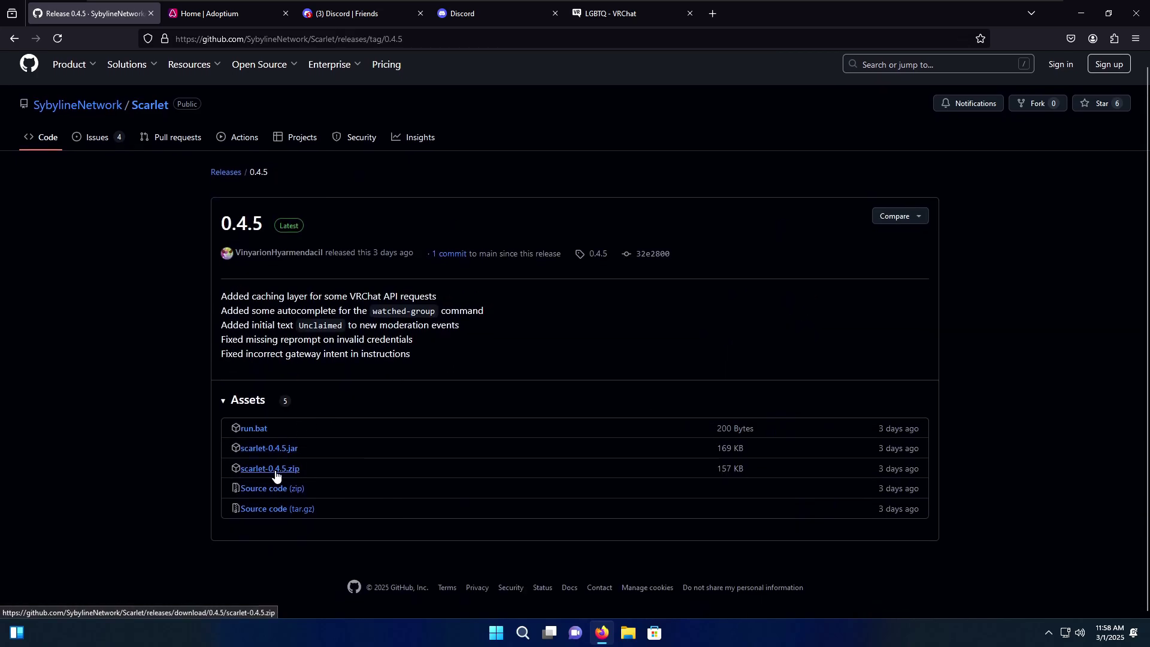
{"action": "left_click", "coordinate": [276, 474]}
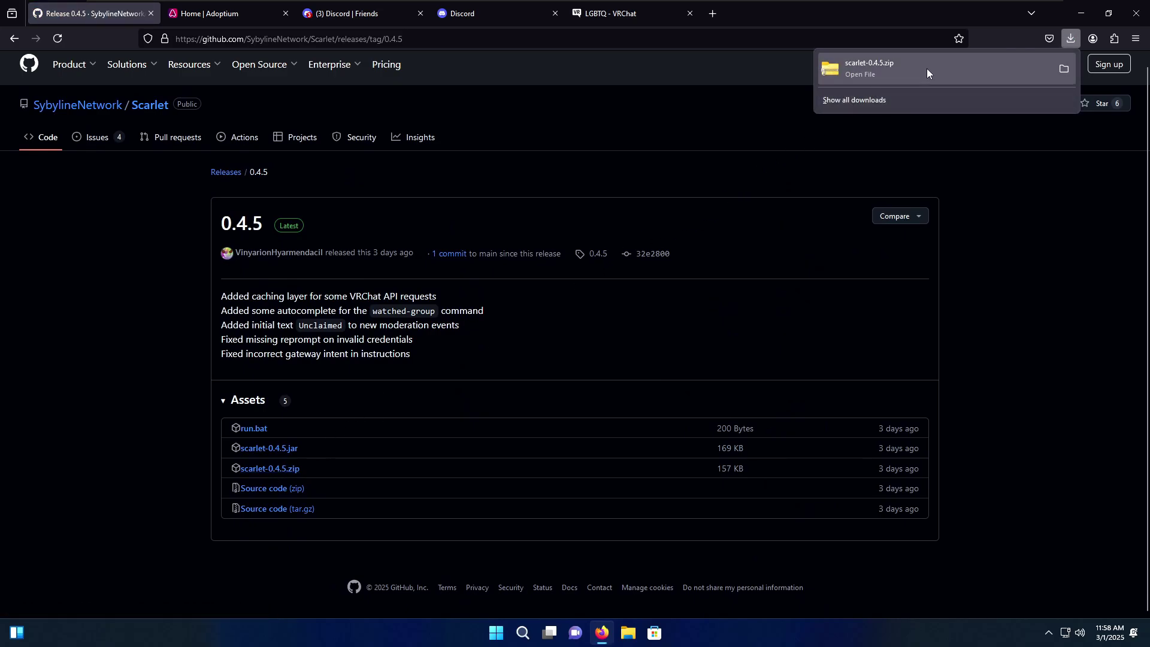
- Copy run and scarlet-0.4.5.jar from the downloaded zip archive
{"action": "left_click", "coordinate": [941, 70]}
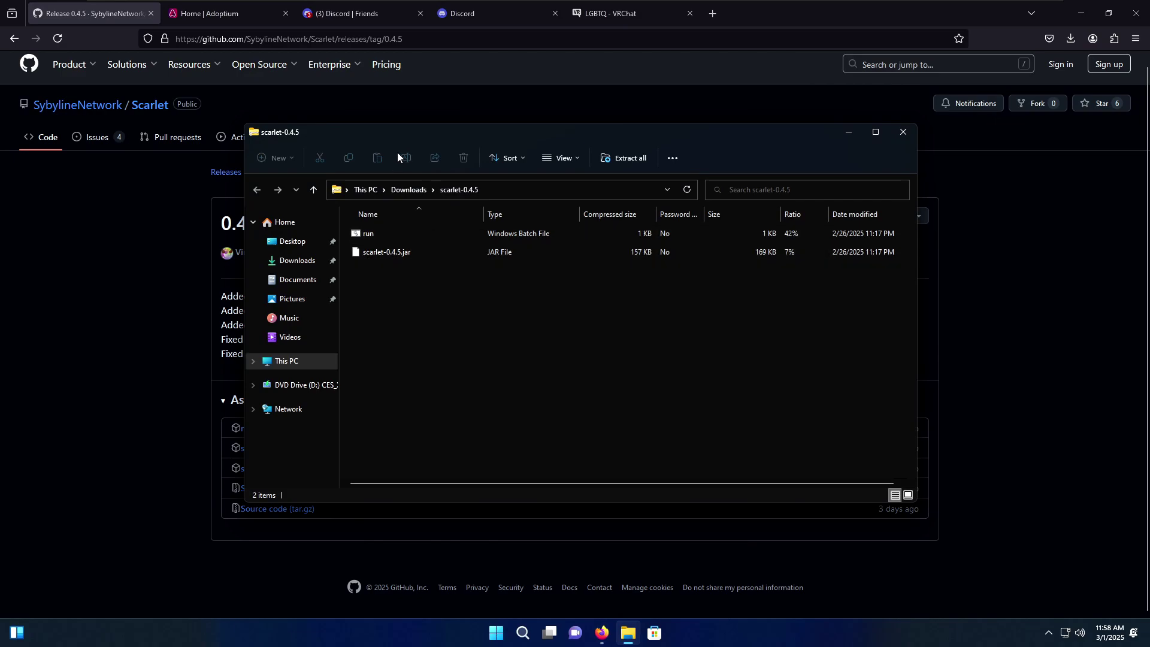
{"action": "left_click_drag", "start_coordinate": [387, 257], "coordinate": [369, 232]}
{"action": "right_click", "coordinate": [368, 232]}
{"action": "left_click", "coordinate": [396, 272]}
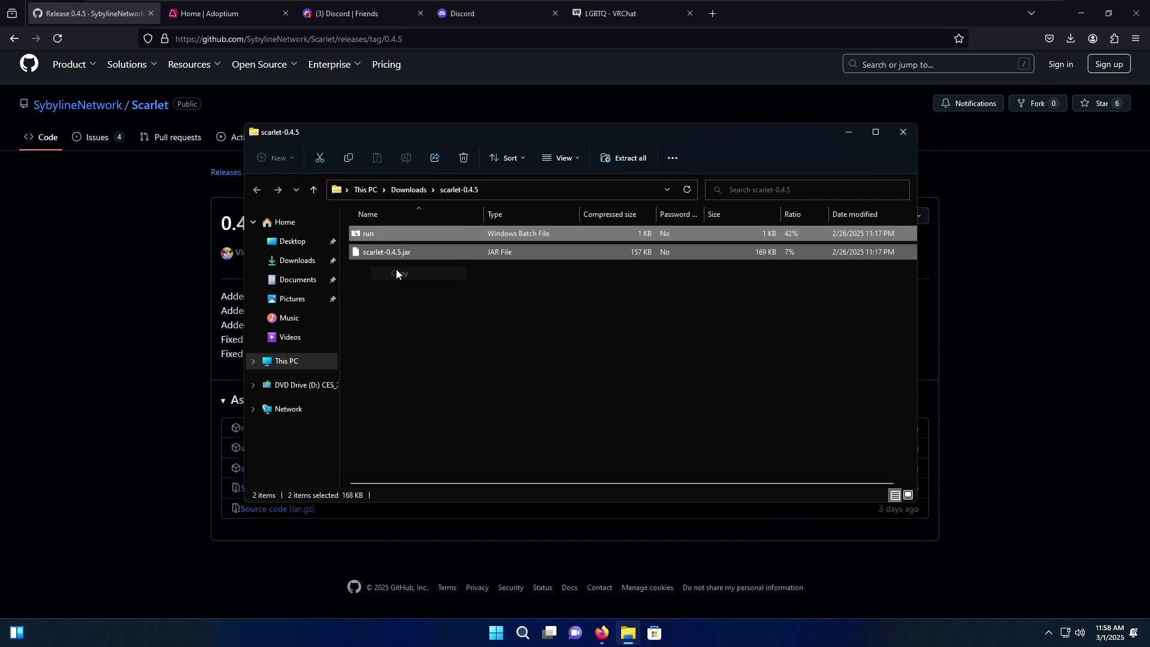
{"action": "left_click", "coordinate": [386, 271]}
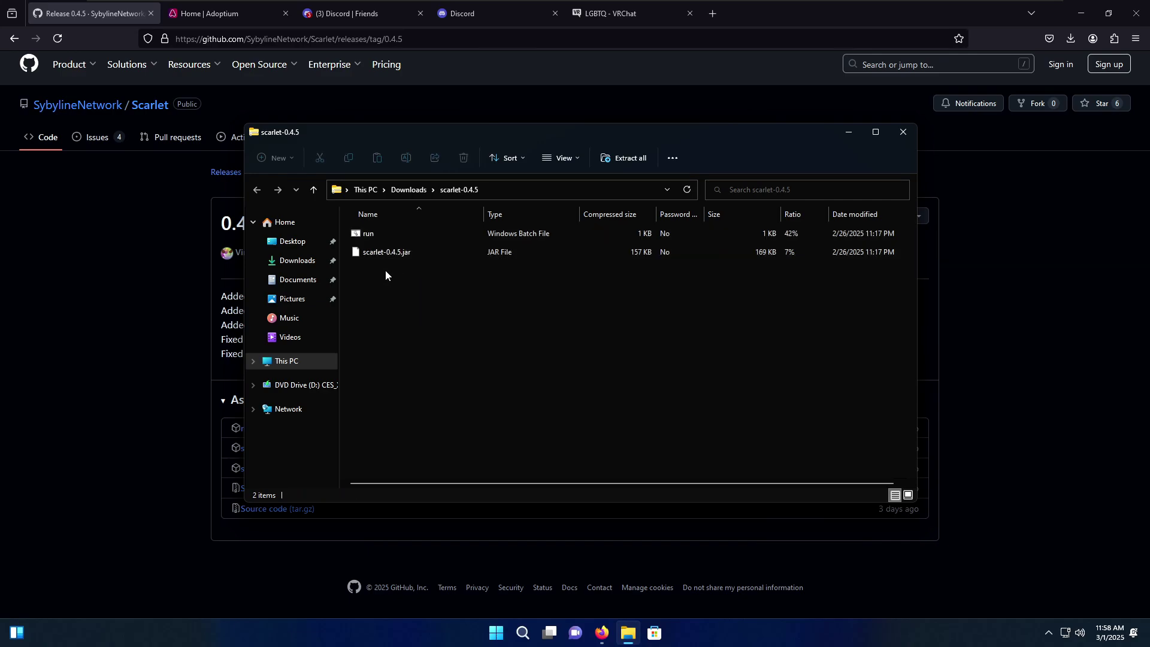
- Create a new folder named Scarlet in Downloads
{"action": "left_click", "coordinate": [295, 262]}
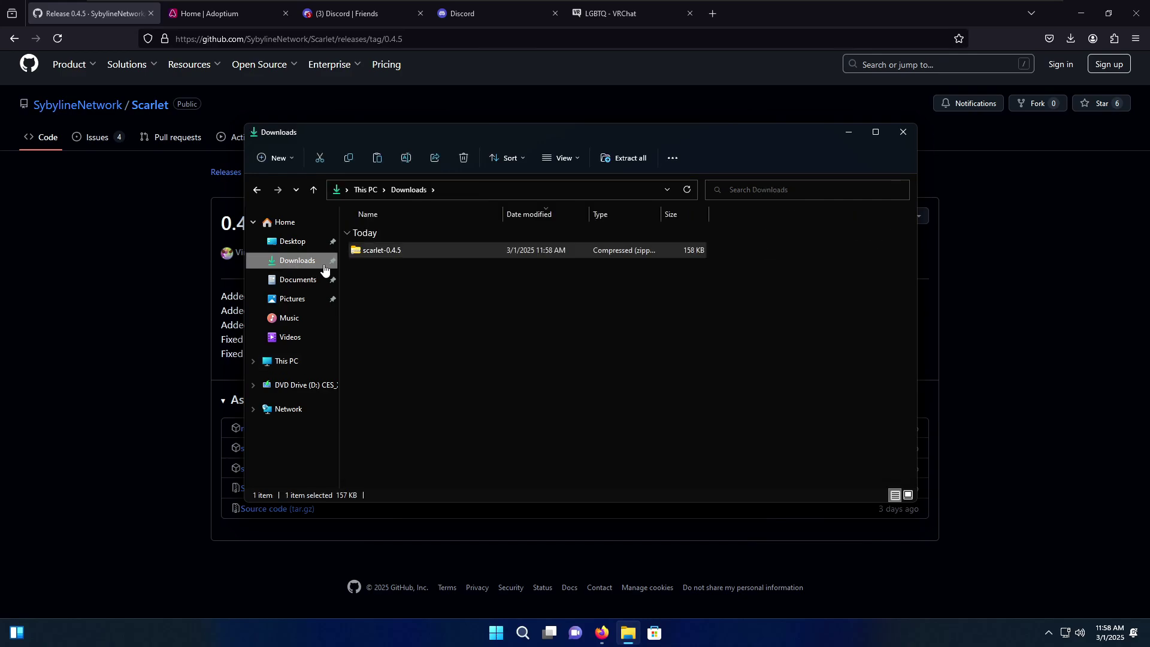
{"action": "right_click", "coordinate": [379, 271]}
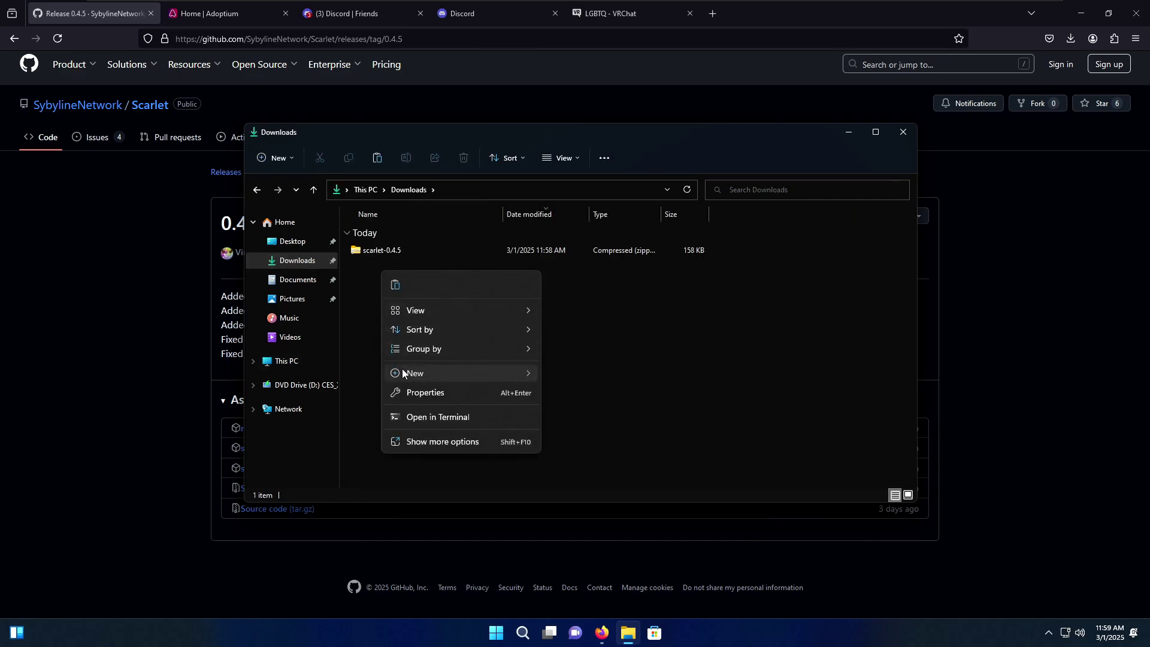
{"action": "mouse_move", "coordinate": [401, 370]}
{"action": "left_click", "coordinate": [573, 374]}
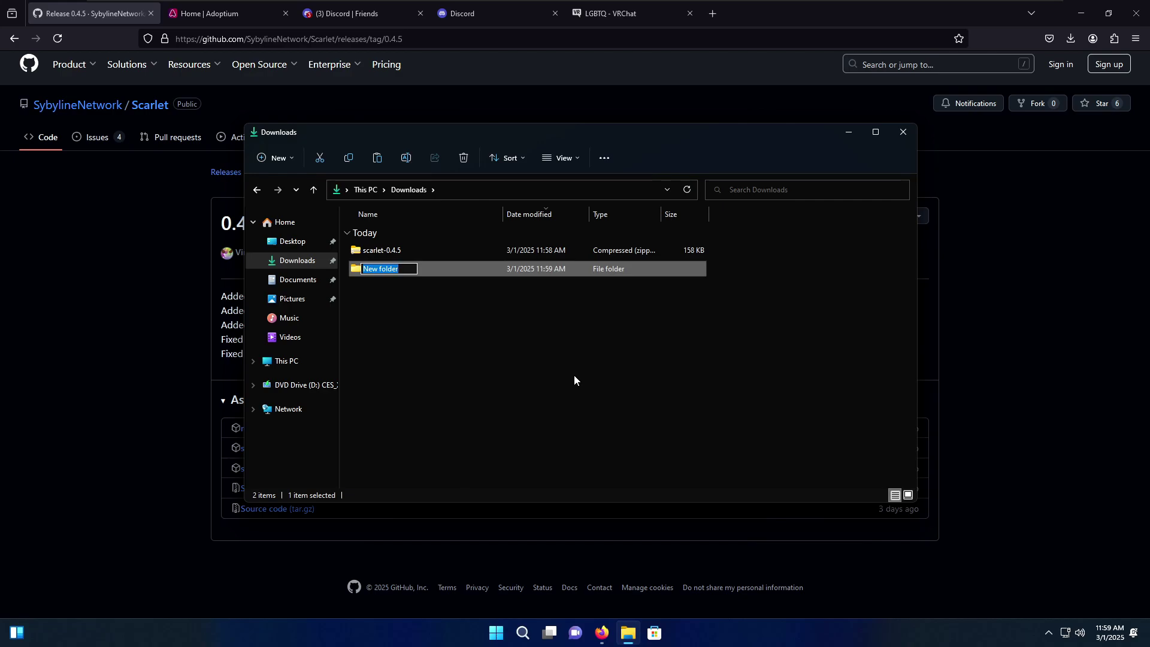
{"action": "type", "text": "Scla"}
{"action": "key", "text": "BackSpace"}
{"action": "type", "text": "alr"}
{"action": "key", "text": "BackSpace"}
{"action": "key", "text": "BackSpace"}
{"action": "type", "text": "ert"}
{"action": "key", "text": "BackSpace"}
{"action": "key", "text": "BackSpace"}
{"action": "key", "text": "BackSpace"}
{"action": "key", "text": "BackSpace"}
{"action": "type", "text": "rlet"}
{"action": "key", "text": "Return"}
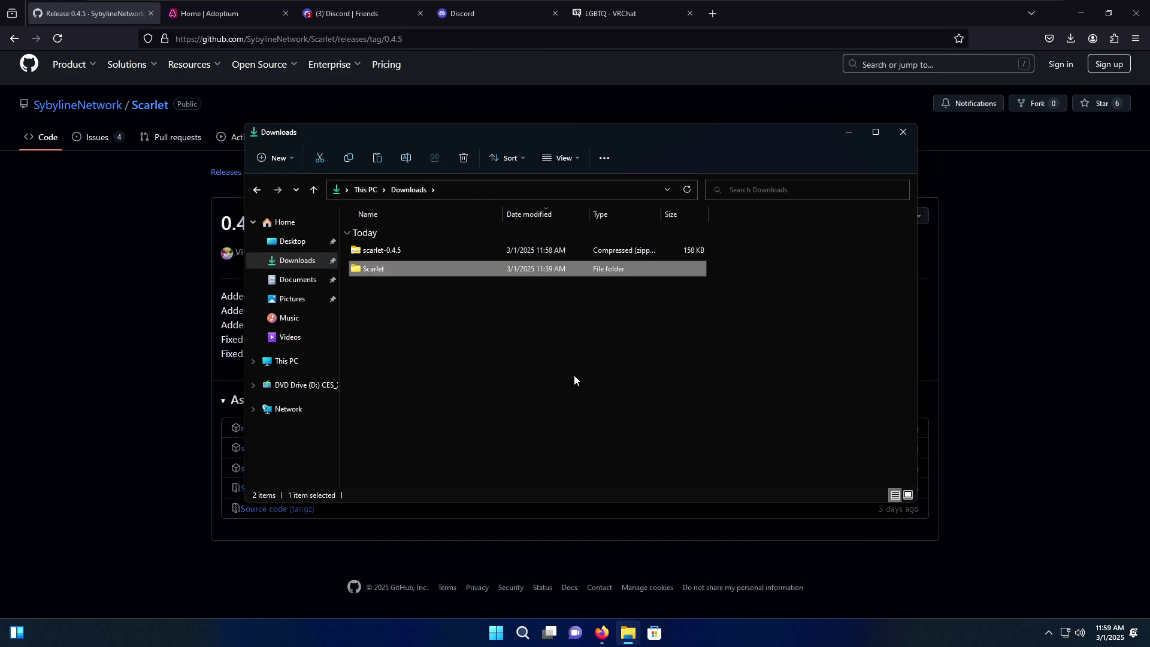
- Paste run and scarlet-0.4.5.jar into the Scarlet folder and minimize the window
{"action": "double_click", "coordinate": [377, 267]}
{"action": "right_click", "coordinate": [377, 267]}
{"action": "left_click", "coordinate": [386, 274]}
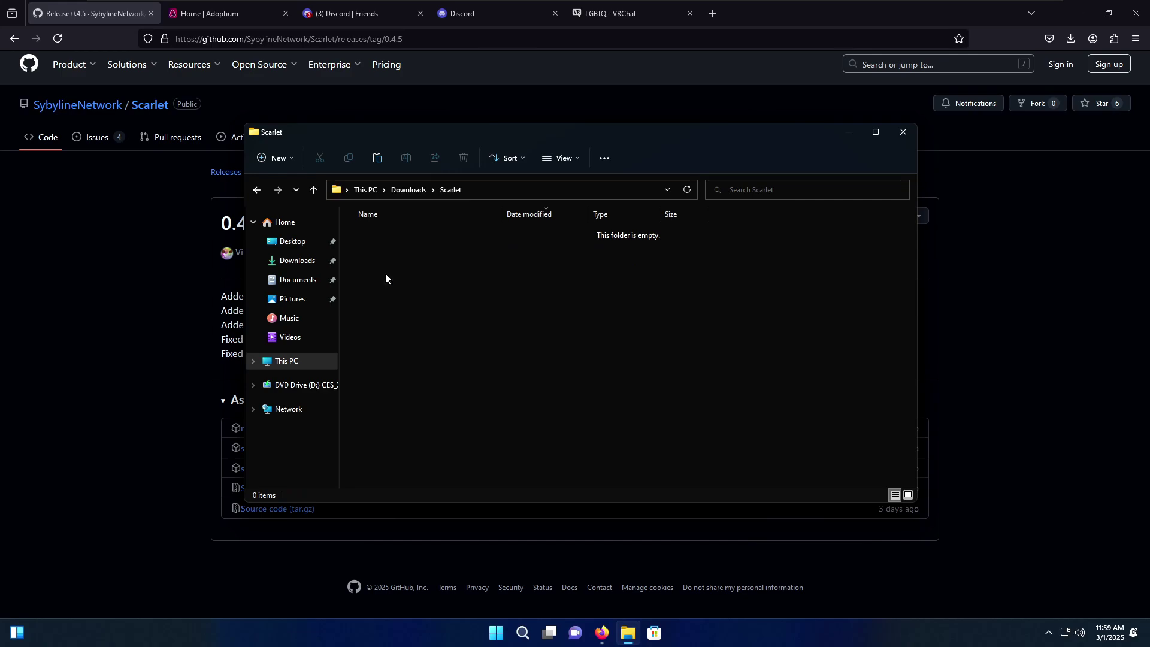
{"action": "mouse_move", "coordinate": [389, 299]}
{"action": "left_mouse_down"}
{"action": "mouse_move", "coordinate": [368, 234]}
{"action": "mouse_move", "coordinate": [379, 282]}
{"action": "left_mouse_up"}
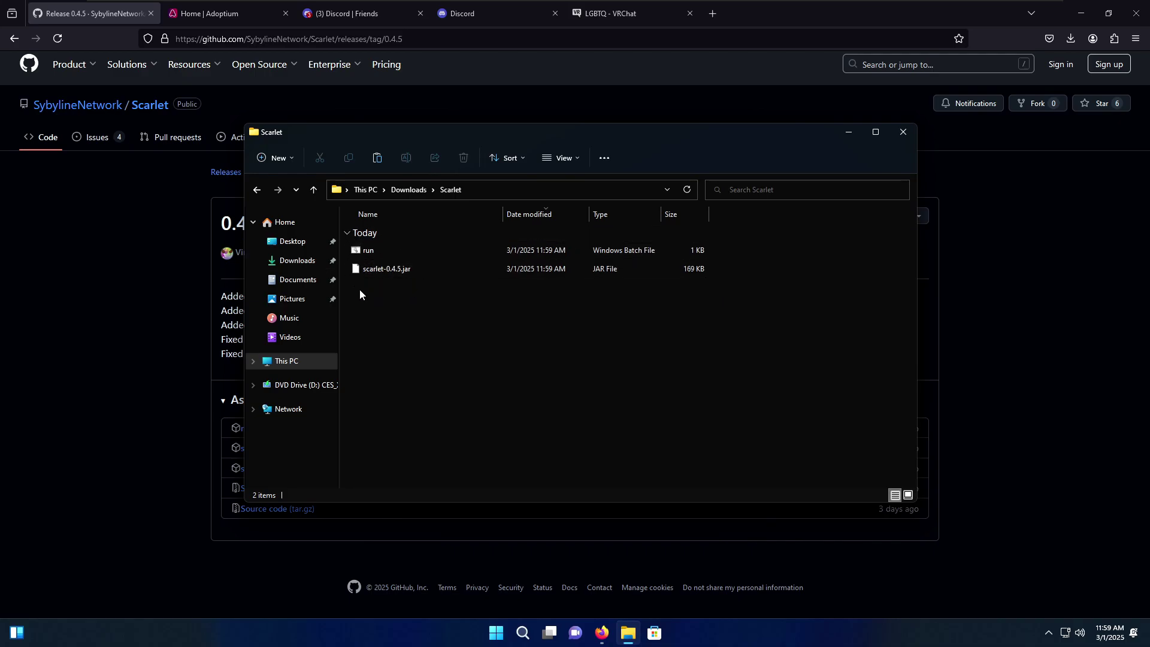
{"action": "left_click", "coordinate": [857, 135]}
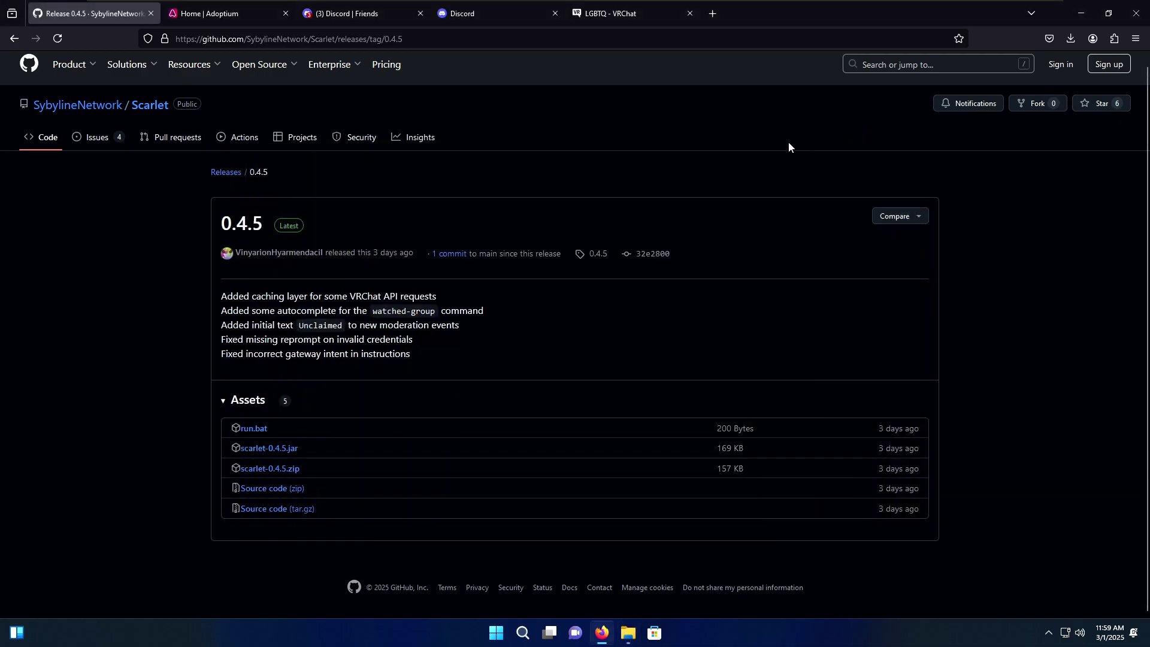
- Open the Adoptium Temurin release archive filtered to version 8 - LTS
{"action": "left_click", "coordinate": [249, 22]}
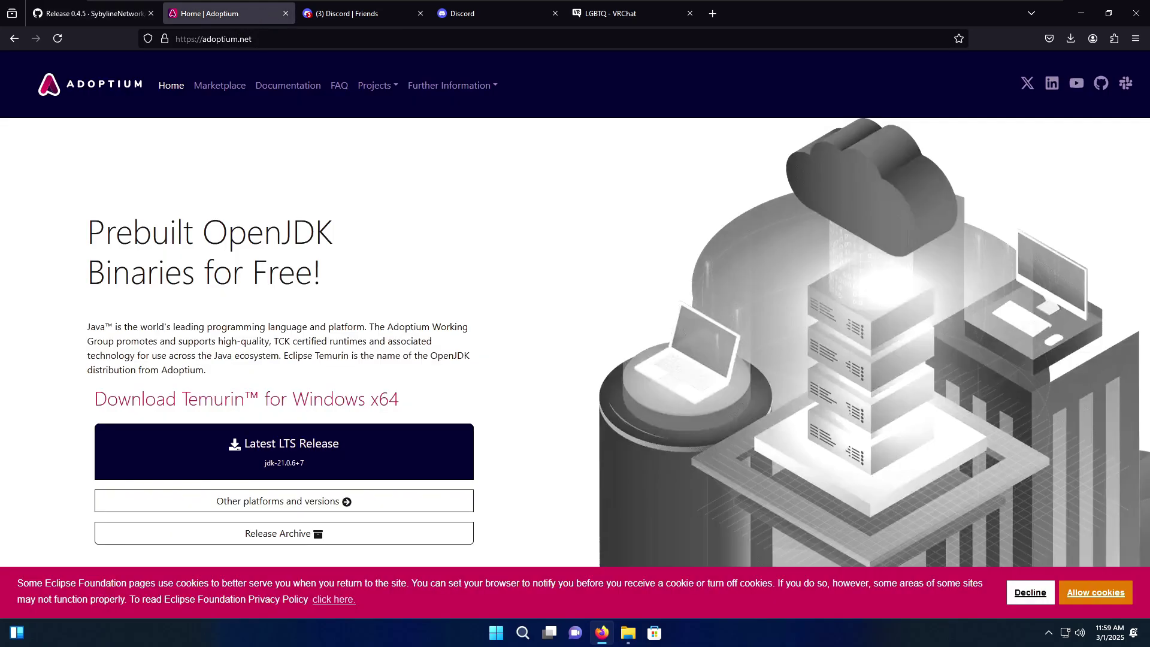
{"action": "left_click", "coordinate": [160, 39]}
{"action": "left_click", "coordinate": [90, 126]}
{"action": "left_click", "coordinate": [286, 538]}
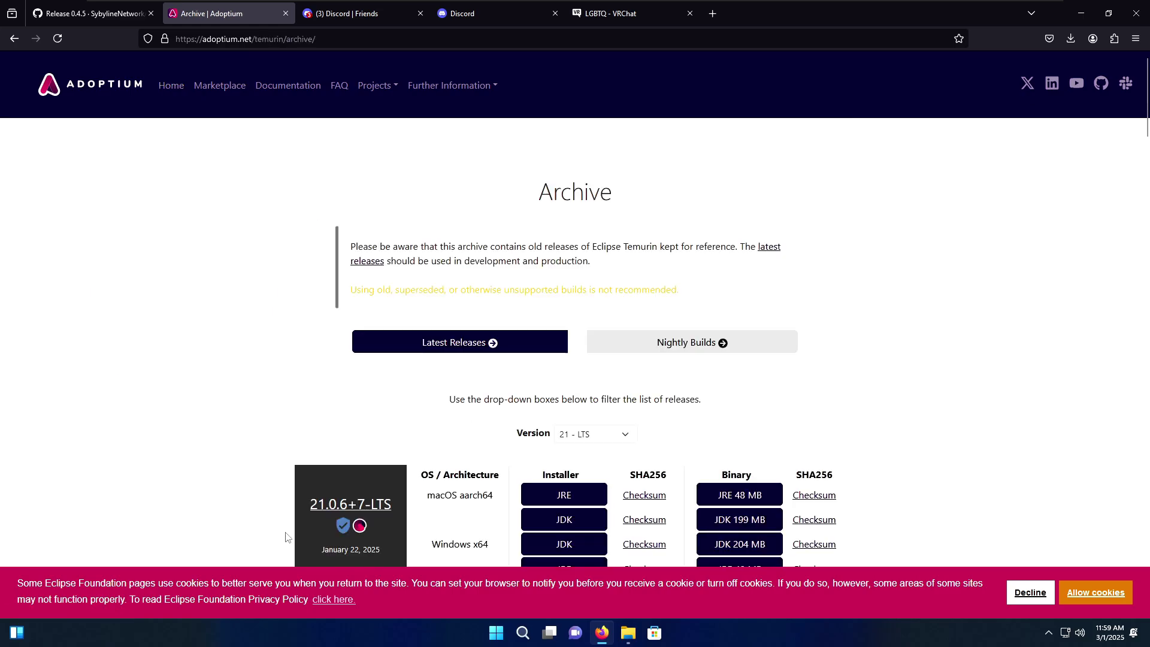
{"action": "scroll", "coordinate": [491, 439], "scroll_direction": "down", "scroll_amount": 1}
{"action": "scroll", "coordinate": [491, 439], "scroll_direction": "down", "scroll_amount": 2}
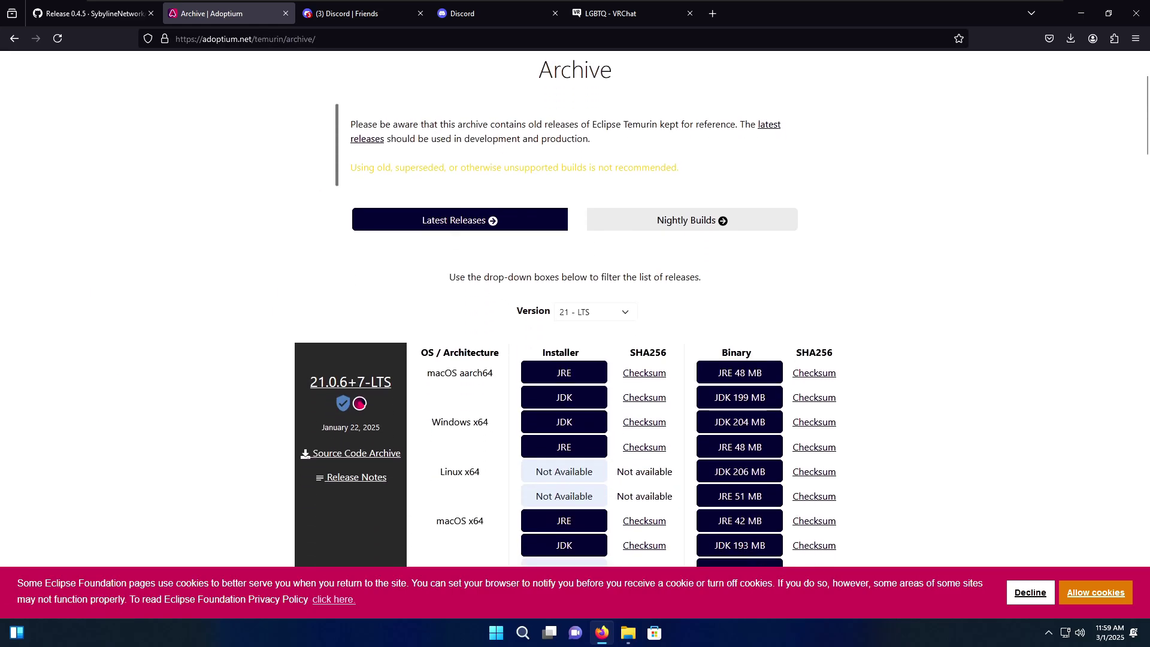
{"action": "left_click_drag", "start_coordinate": [524, 315], "coordinate": [592, 319]}
{"action": "left_click", "coordinate": [559, 323]}
{"action": "left_click", "coordinate": [596, 316]}
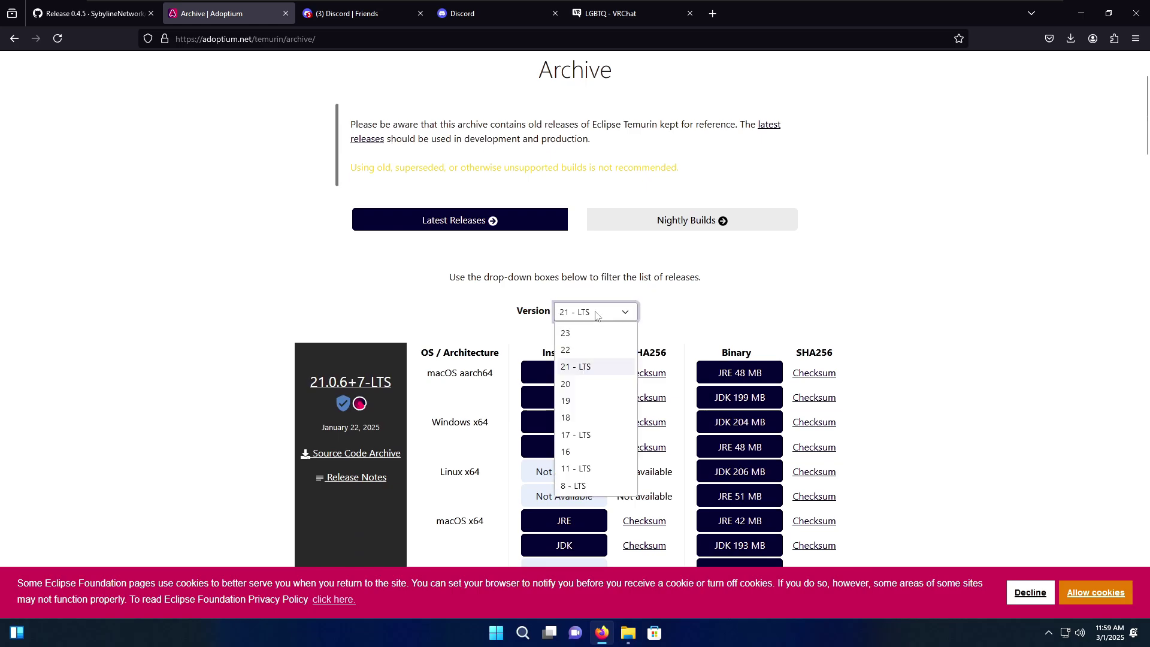
{"action": "left_click", "coordinate": [579, 490]}
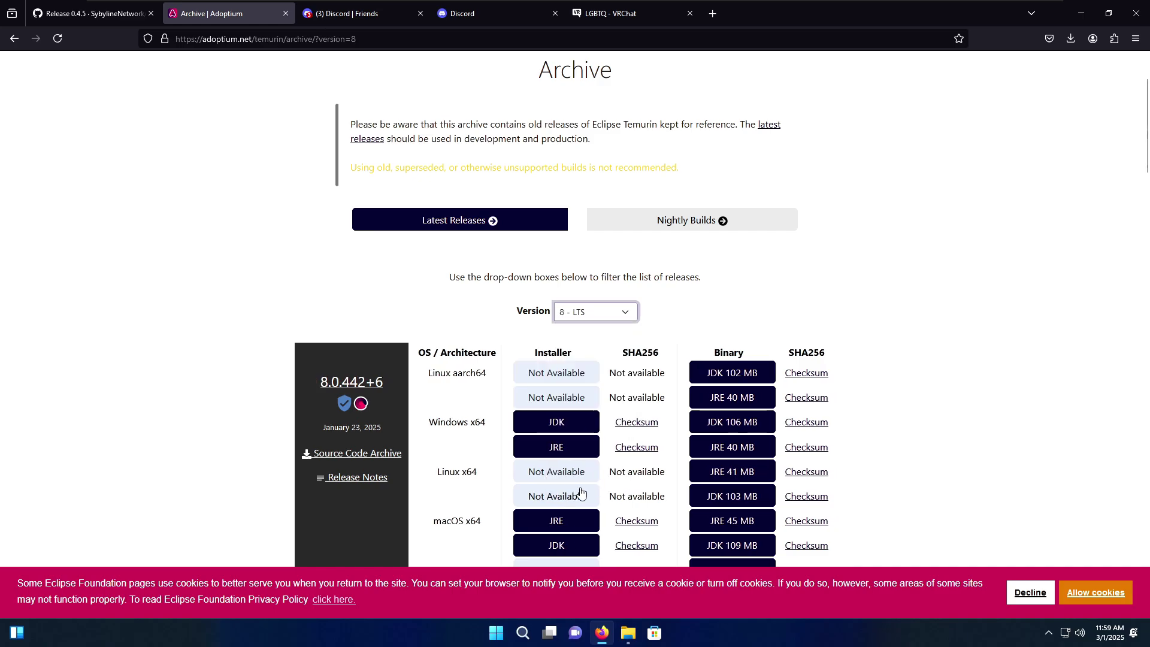
- Check the Windows version with winver
{"action": "left_click_drag", "start_coordinate": [1147, 136], "coordinate": [1148, 163]}
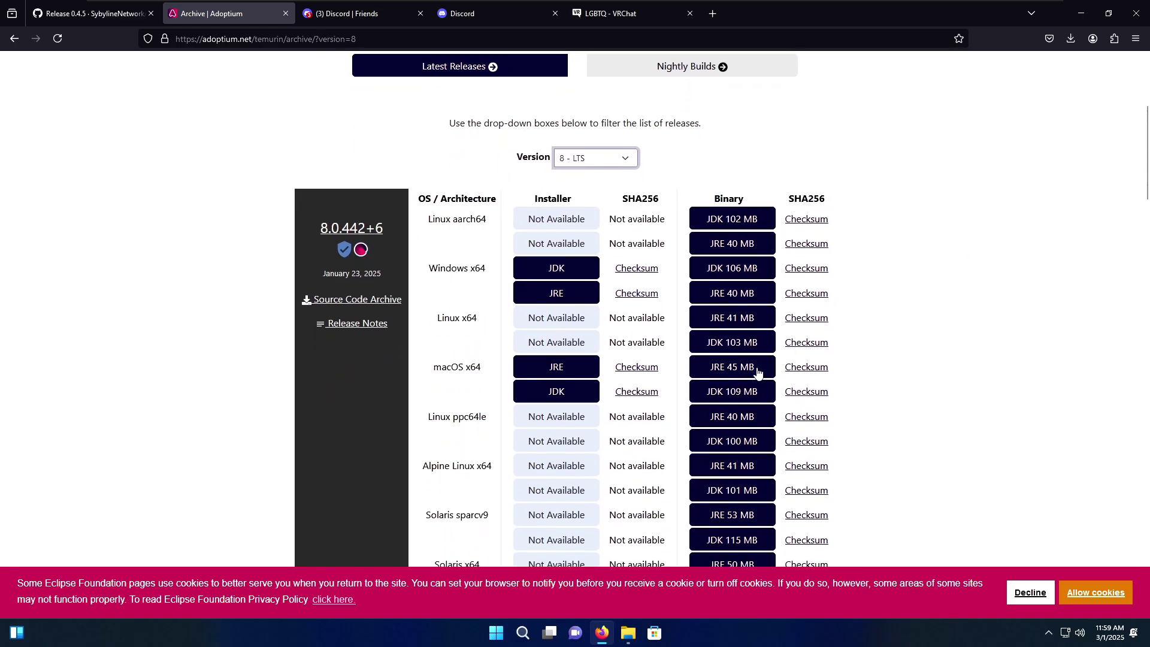
{"action": "key", "text": "super+r"}
{"action": "type", "text": "win"}
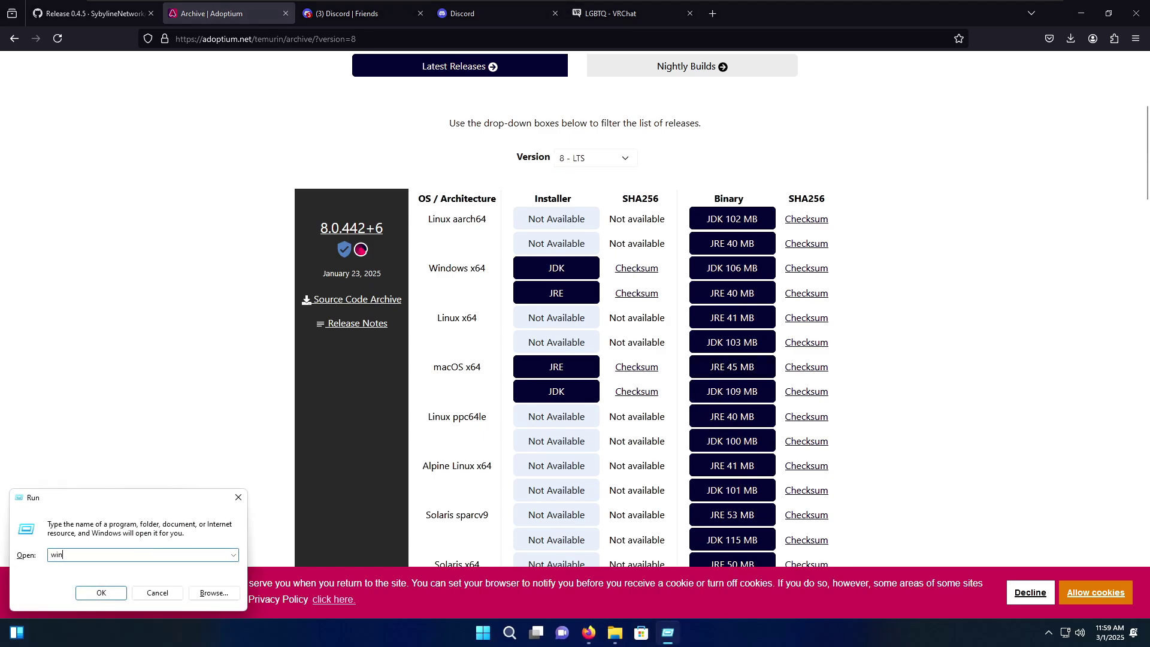
{"action": "type", "text": "ver"}
{"action": "key", "text": "Return"}
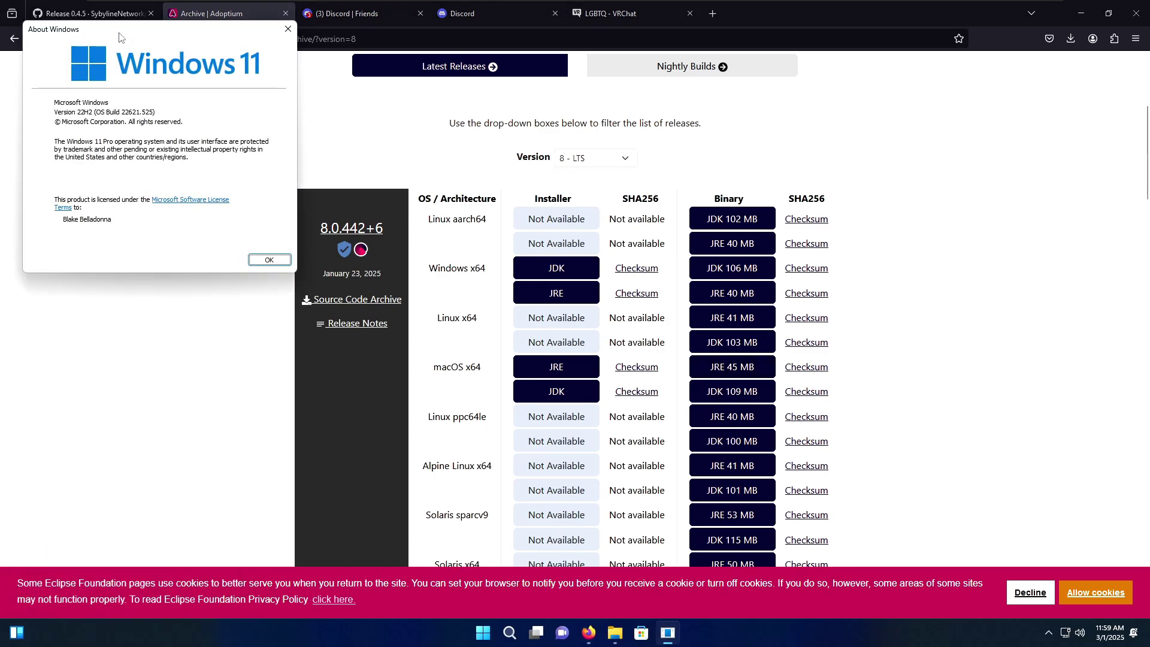
{"action": "left_click_drag", "start_coordinate": [122, 35], "coordinate": [110, 63]}
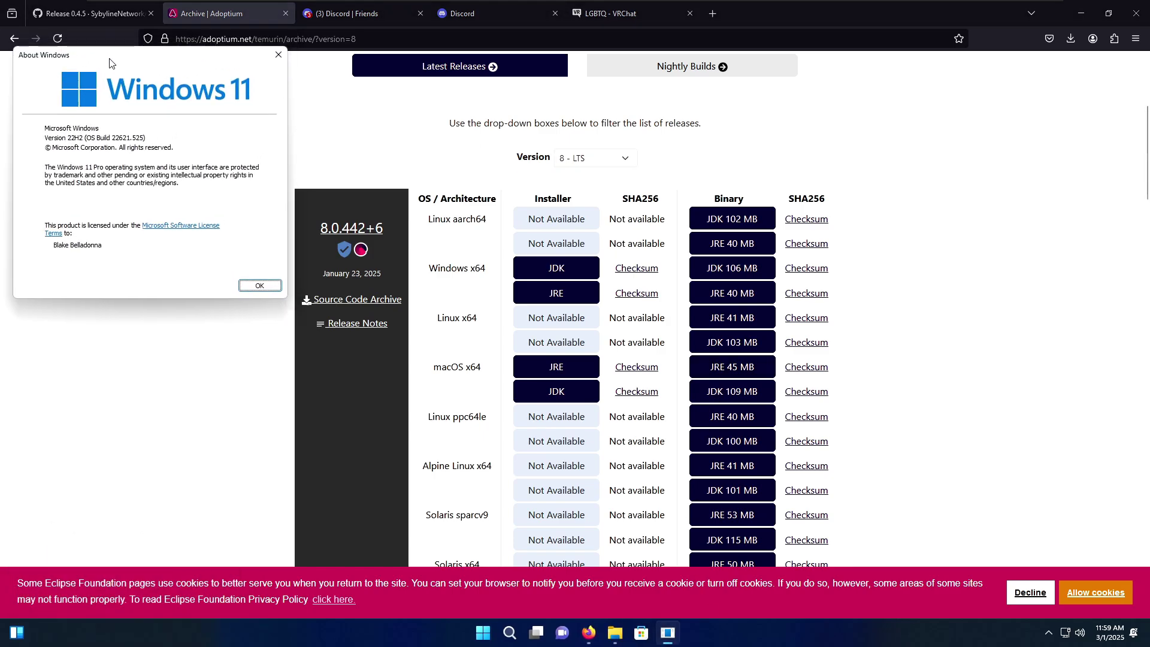
{"action": "left_click", "coordinate": [277, 55]}
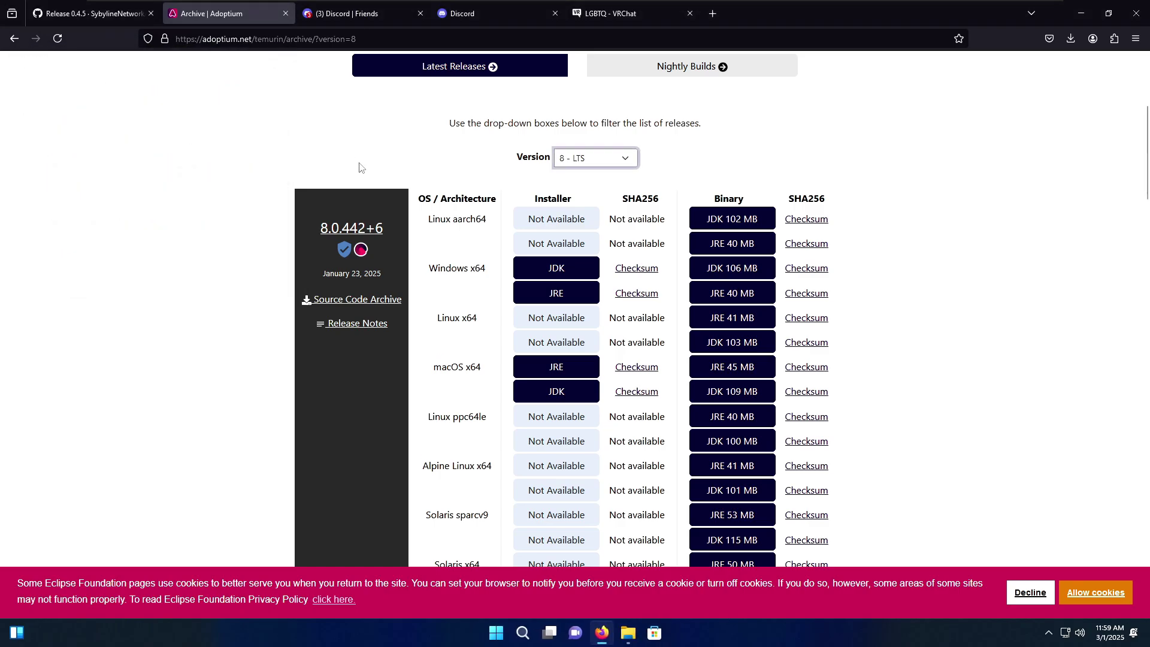
- Download the Windows x64 JDK 8u442 installer (OpenJDK8U-jdk_x64_windows_hotspot_8u442b06.msi)
{"action": "left_click_drag", "start_coordinate": [423, 265], "coordinate": [494, 270]}
{"action": "left_click", "coordinate": [494, 269]}
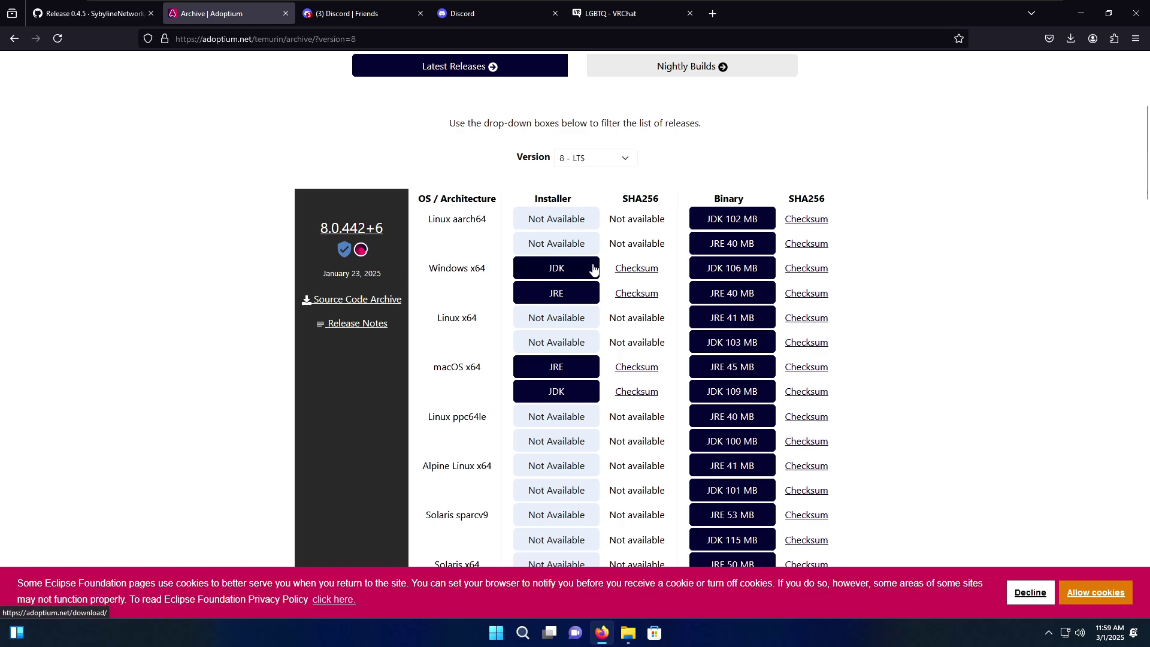
{"action": "left_click", "coordinate": [556, 269]}
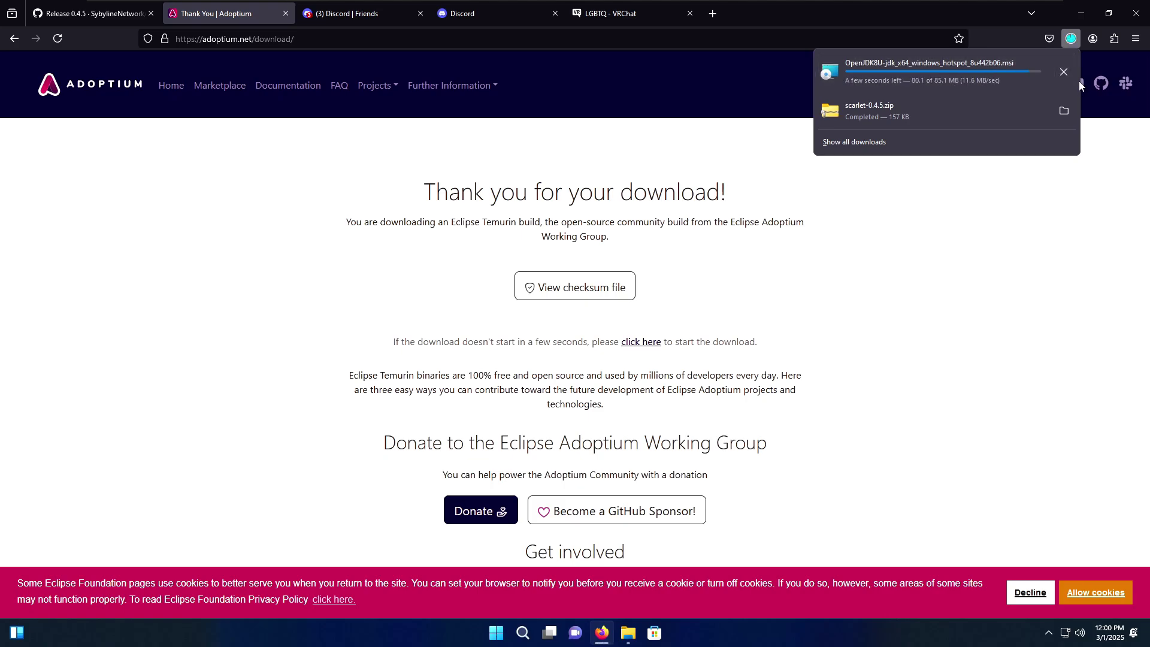
- Install Temurin JDK 8u442 from the downloaded MSI, accepting the license and default features
{"action": "left_click", "coordinate": [1010, 68]}
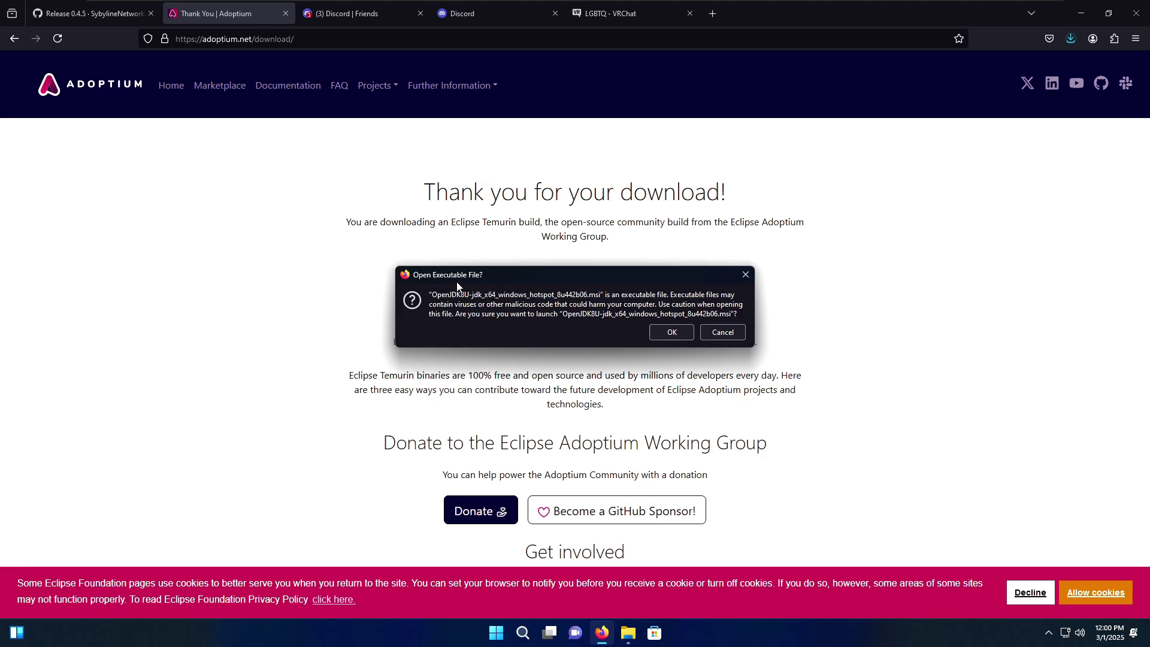
{"action": "left_click", "coordinate": [670, 332]}
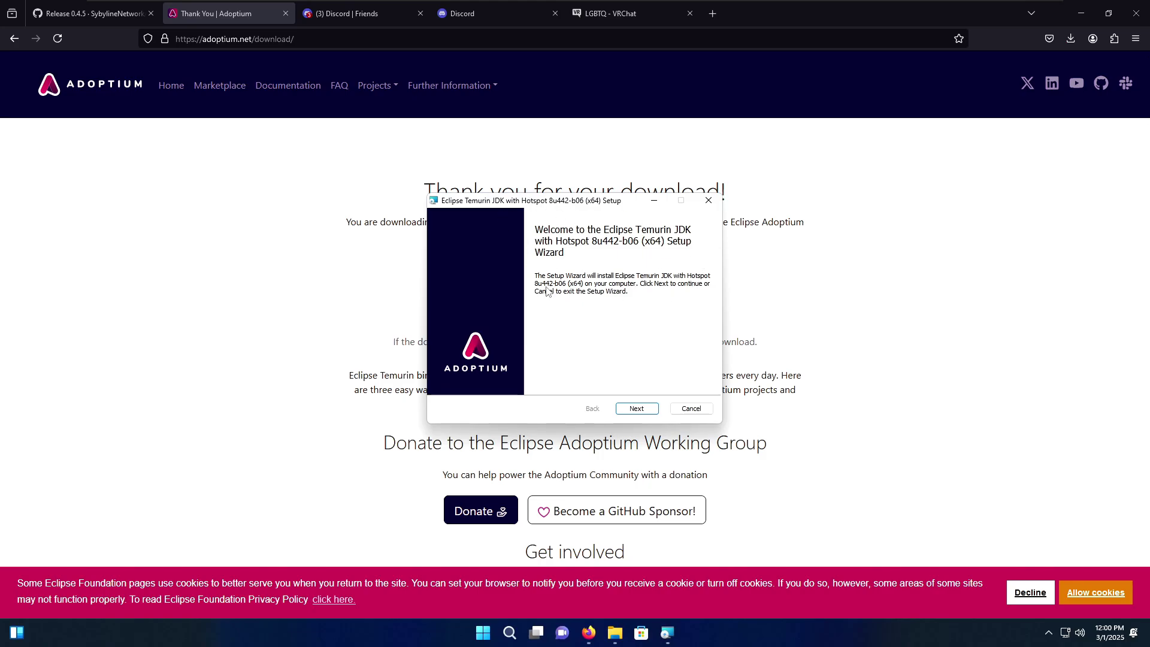
{"action": "left_click", "coordinate": [651, 409]}
{"action": "left_click", "coordinate": [548, 381]}
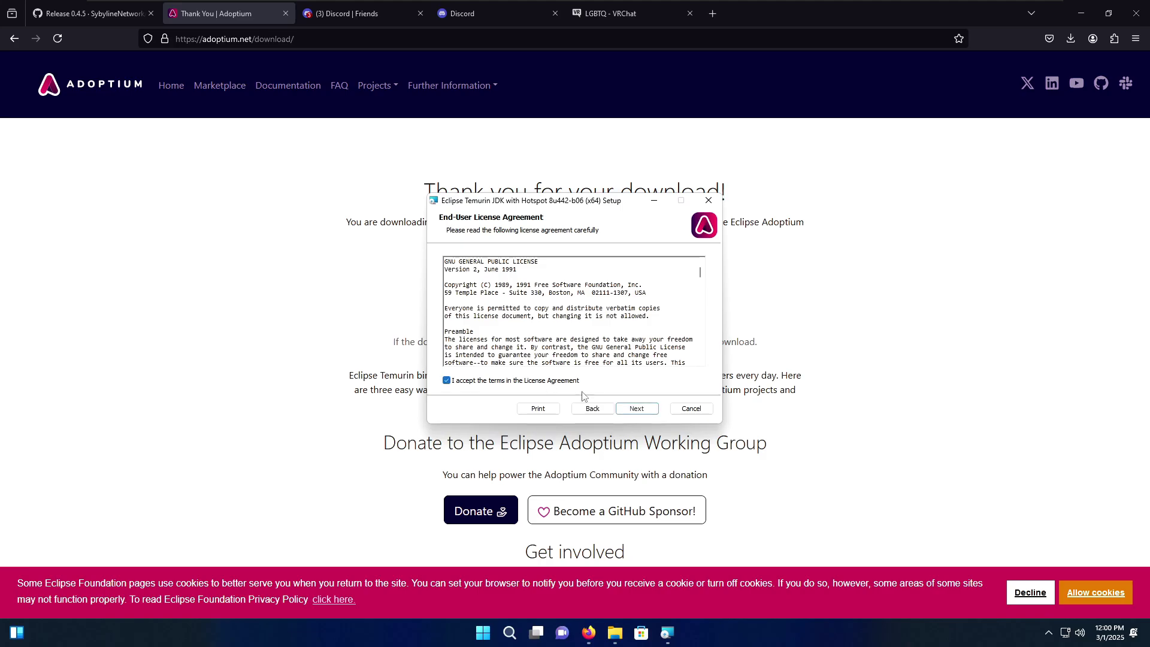
{"action": "left_click", "coordinate": [635, 408]}
{"action": "left_click", "coordinate": [635, 409]}
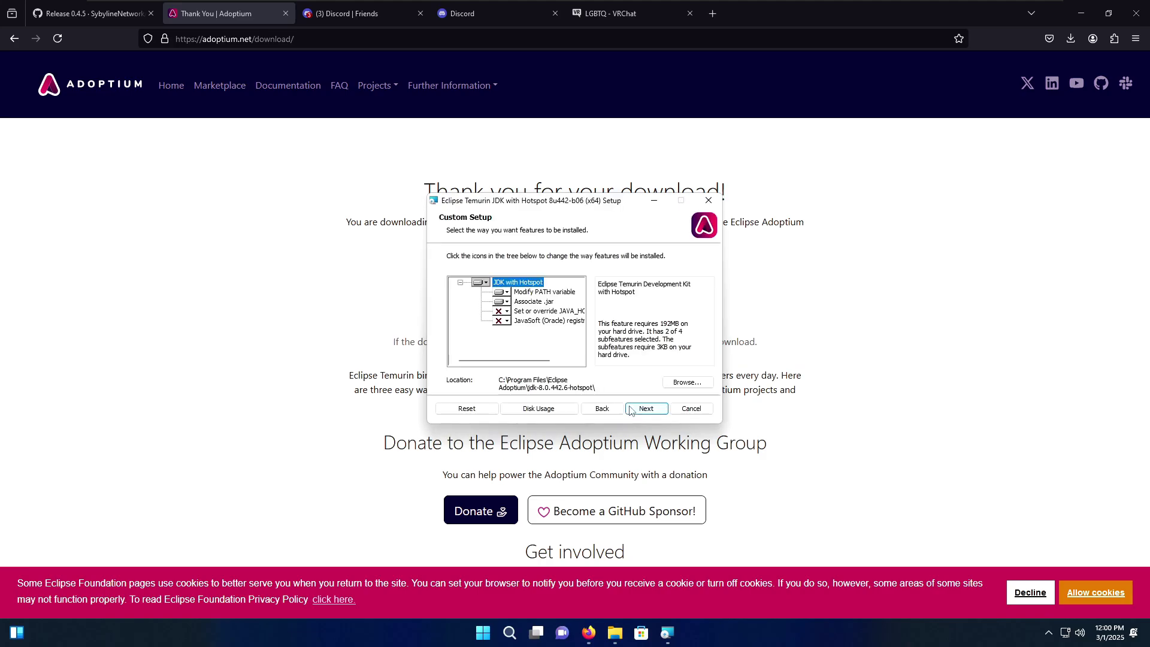
{"action": "left_click", "coordinate": [631, 409]}
{"action": "left_click", "coordinate": [629, 409]}
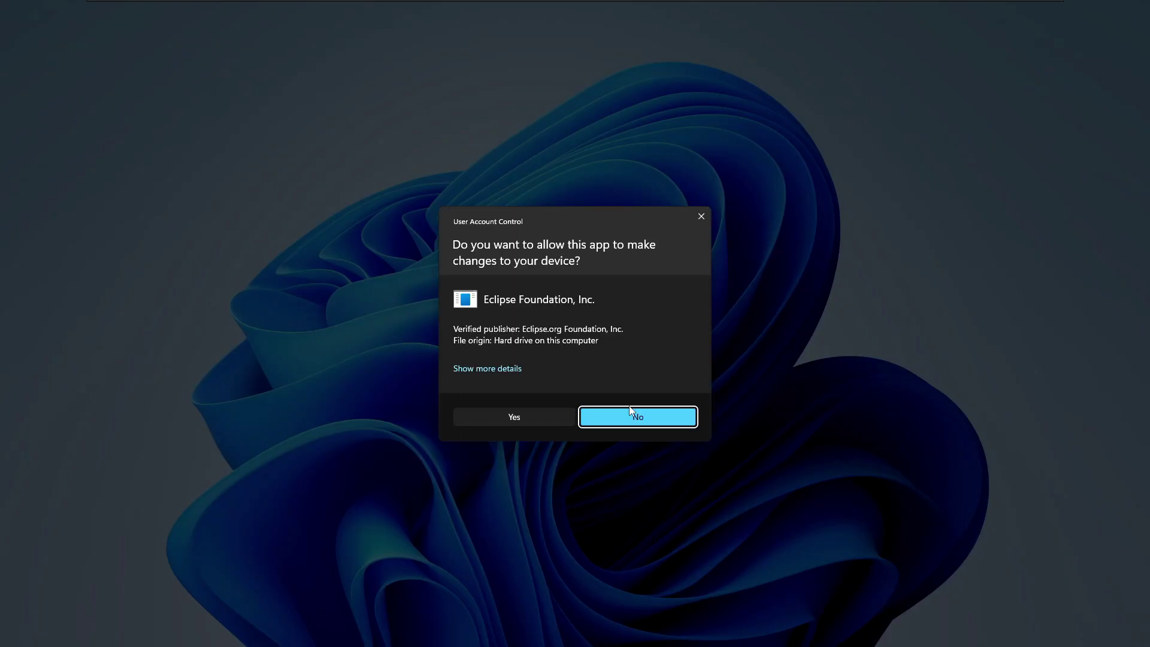
{"action": "left_click", "coordinate": [531, 411]}
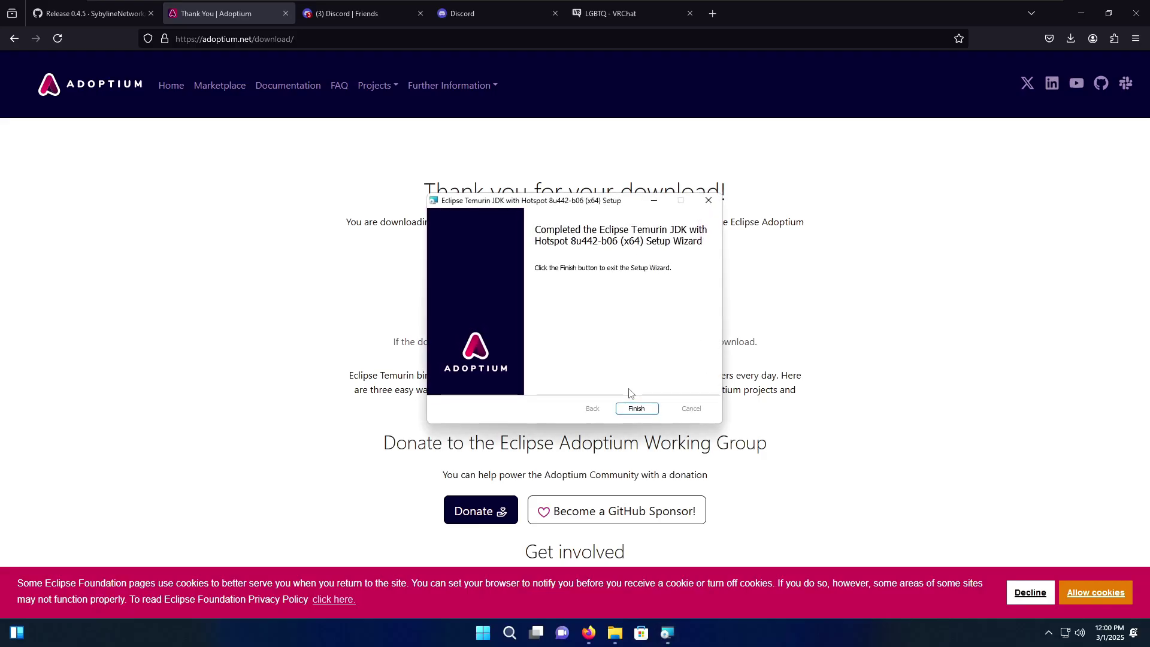
{"action": "left_click", "coordinate": [635, 407]}
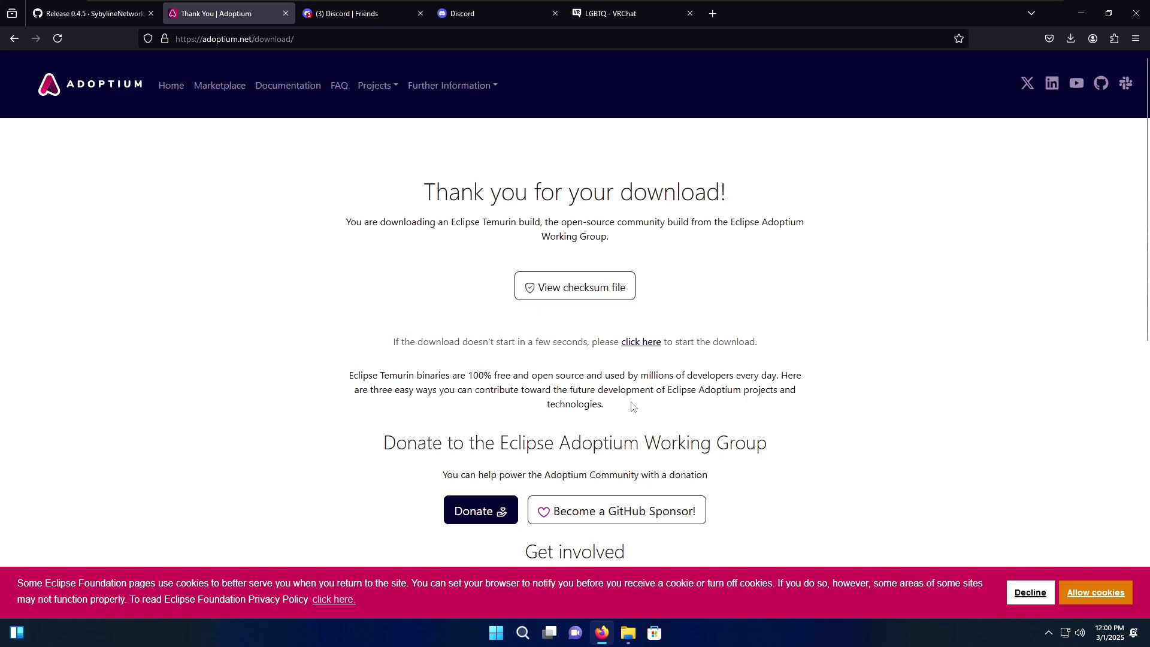
- In Discord, start a new server from scratch for me and my friends
{"action": "key", "text": "ctrl+Tab"}
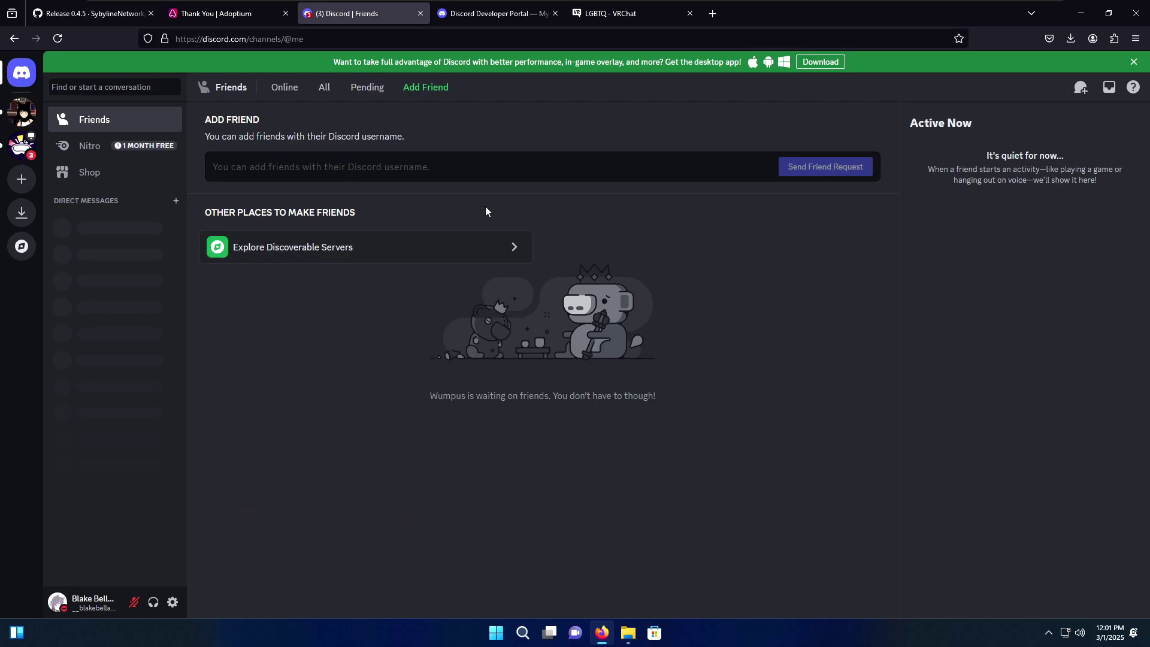
{"action": "left_click", "coordinate": [22, 179]}
{"action": "scroll", "coordinate": [572, 377], "scroll_direction": "down", "scroll_amount": 3}
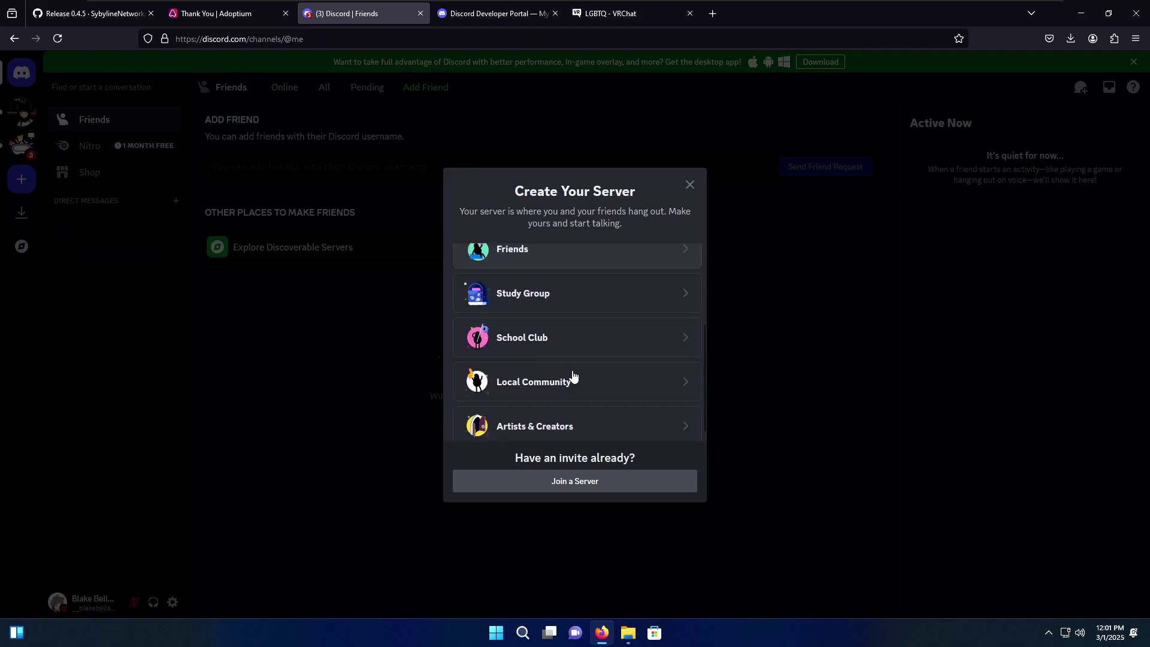
{"action": "scroll", "coordinate": [542, 308], "scroll_direction": "up", "scroll_amount": 4}
{"action": "left_click", "coordinate": [539, 273]}
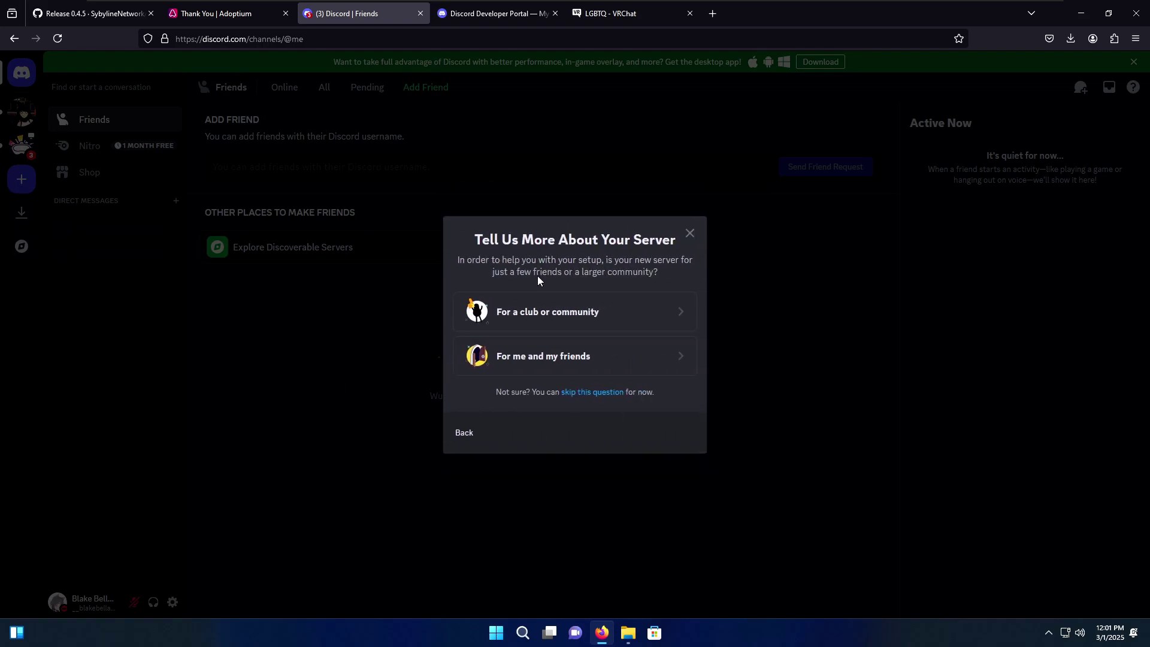
{"action": "left_click", "coordinate": [514, 358]}
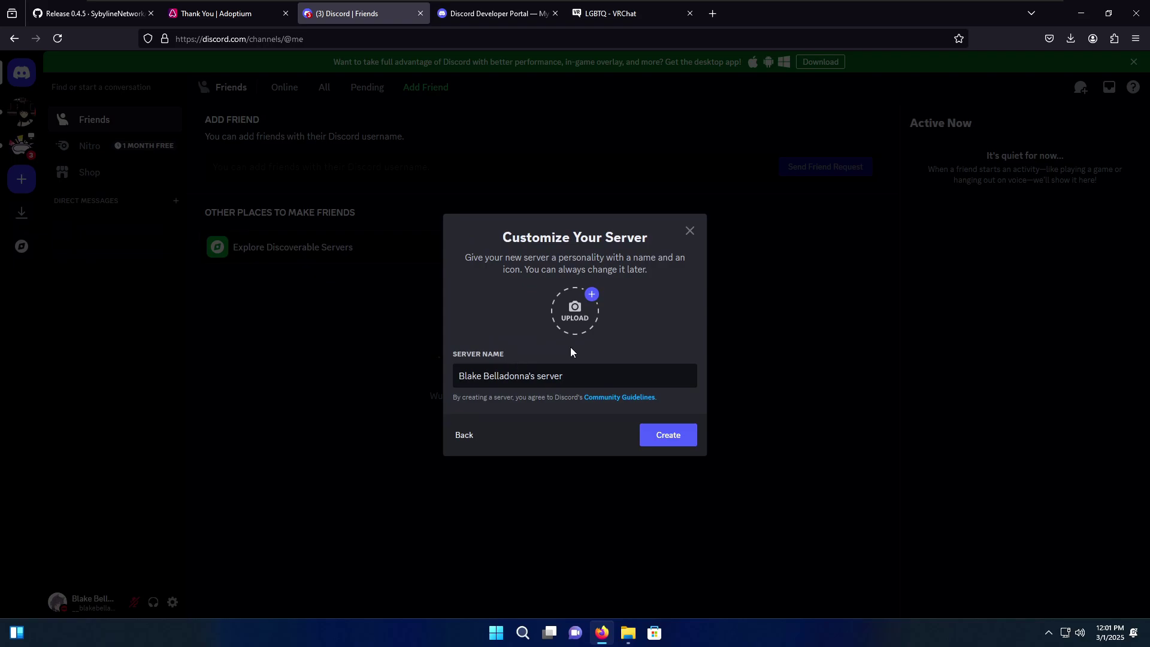
- Create the server under its default name and dismiss the boost progress tip
{"action": "key", "text": "shift+Left"}
{"action": "key", "text": "shift+Left"}
{"action": "key", "text": "shift+Left"}
{"action": "key", "text": "shift+Left"}
{"action": "key", "text": "shift+Left"}
{"action": "key", "text": "shift+Left"}
{"action": "key", "text": "shift+Left"}
{"action": "key", "text": "shift+Left"}
{"action": "key", "text": "shift+Left"}
{"action": "key", "text": "shift+Left"}
{"action": "key", "text": "shift+Left"}
{"action": "key", "text": "shift+Left"}
{"action": "key", "text": "shift+Left"}
{"action": "key", "text": "shift+Left"}
{"action": "key", "text": "shift+Left"}
{"action": "key", "text": "shift+Left"}
{"action": "key", "text": "shift+Left"}
{"action": "key", "text": "shift+Left"}
{"action": "key", "text": "shift+Left"}
{"action": "key", "text": "shift+Left"}
{"action": "key", "text": "End"}
{"action": "key", "text": "shift+Left"}
{"action": "key", "text": "shift+Left"}
{"action": "key", "text": "shift+Left"}
{"action": "key", "text": "shift+Left"}
{"action": "key", "text": "shift+Left"}
{"action": "key", "text": "shift+Left"}
{"action": "key", "text": "shift+Left"}
{"action": "key", "text": "shift+Left"}
{"action": "key", "text": "shift+Left"}
{"action": "key", "text": "shift+Left"}
{"action": "key", "text": "shift+Left"}
{"action": "key", "text": "shift+Left"}
{"action": "key", "text": "shift+Left"}
{"action": "key", "text": "shift+Left"}
{"action": "key", "text": "shift+Left"}
{"action": "key", "text": "shift+Left"}
{"action": "key", "text": "shift+Left"}
{"action": "key", "text": "shift+Left"}
{"action": "key", "text": "shift+Left"}
{"action": "key", "text": "shift+Left"}
{"action": "key", "text": "End"}
{"action": "key", "text": "shift+Left"}
{"action": "key", "text": "shift+Left"}
{"action": "key", "text": "shift+Left"}
{"action": "key", "text": "shift+Left"}
{"action": "key", "text": "shift+Left"}
{"action": "key", "text": "shift+Left"}
{"action": "key", "text": "shift+Left"}
{"action": "key", "text": "shift+Left"}
{"action": "key", "text": "shift+Left"}
{"action": "key", "text": "shift+Left"}
{"action": "key", "text": "shift+Left"}
{"action": "key", "text": "shift+Left"}
{"action": "key", "text": "shift+Left"}
{"action": "key", "text": "shift+Left"}
{"action": "key", "text": "shift+Left"}
{"action": "key", "text": "shift+Left"}
{"action": "key", "text": "shift+Left"}
{"action": "key", "text": "shift+Left"}
{"action": "key", "text": "shift+Left"}
{"action": "key", "text": "shift+Left"}
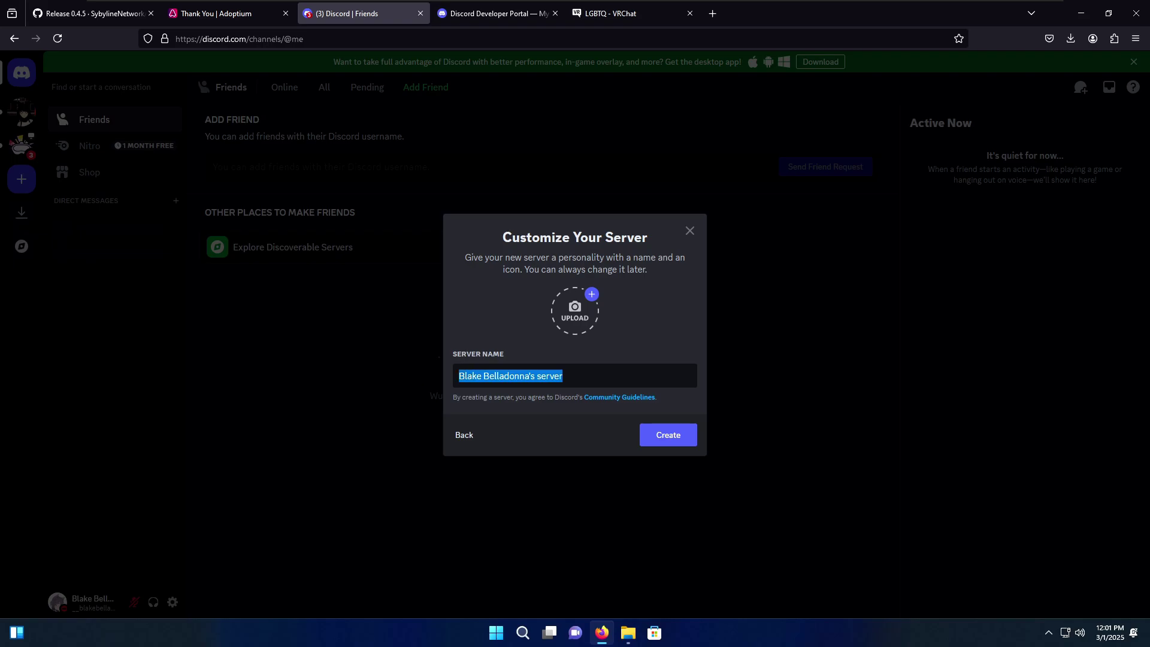
{"action": "left_click", "coordinate": [670, 429]}
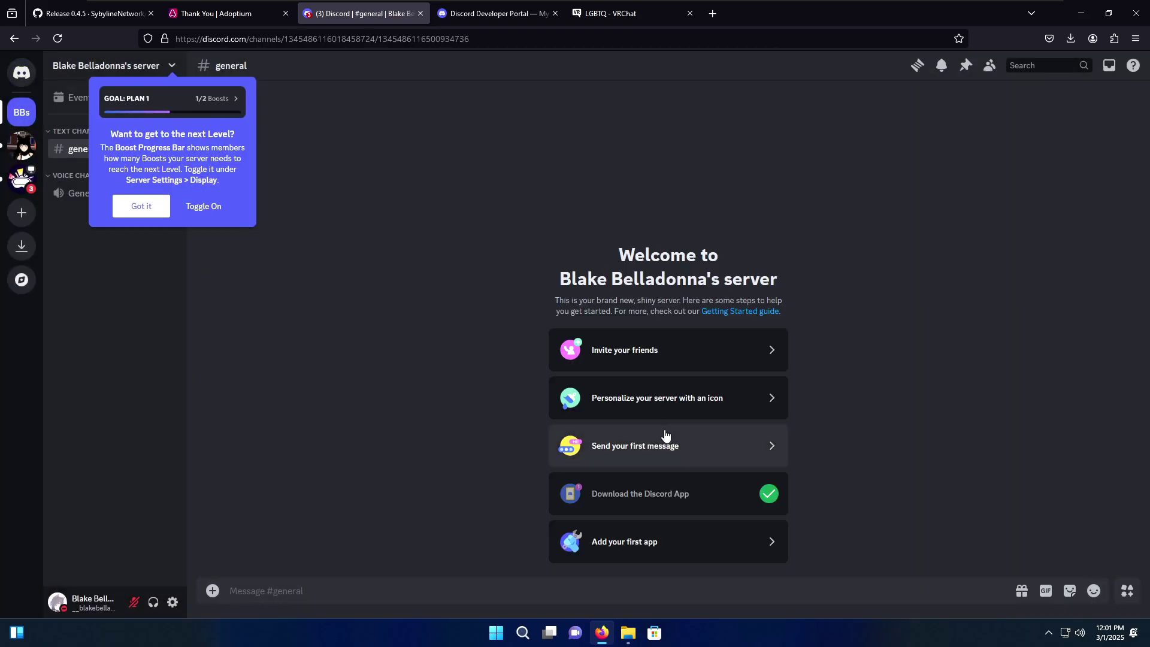
{"action": "left_click", "coordinate": [157, 213]}
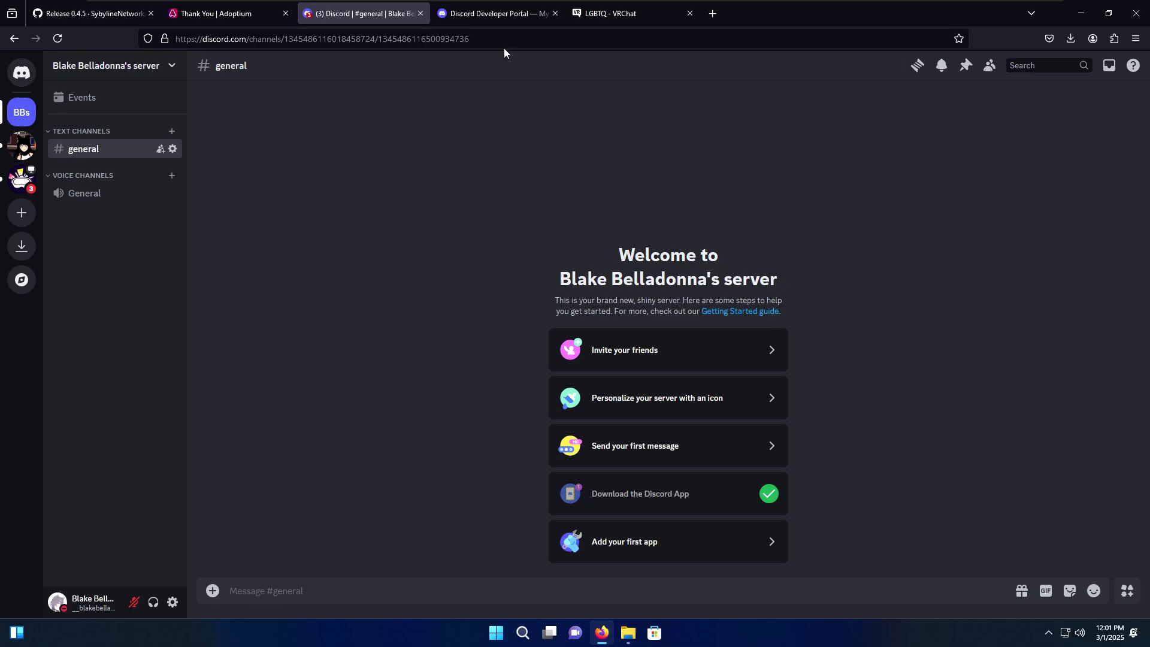
{"action": "left_click", "coordinate": [464, 22]}
- Create a Developer Portal application named Tutorial, accepting the developer terms
{"action": "left_click", "coordinate": [400, 44]}
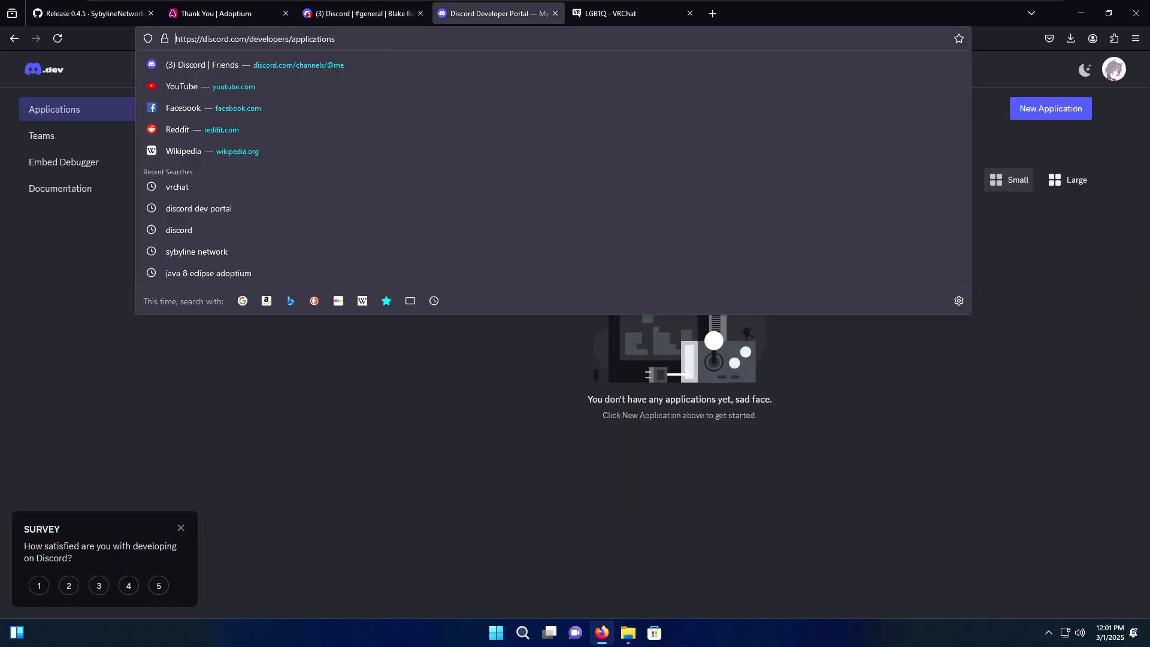
{"action": "left_click_drag", "start_coordinate": [336, 40], "coordinate": [174, 45]}
{"action": "left_click", "coordinate": [33, 246]}
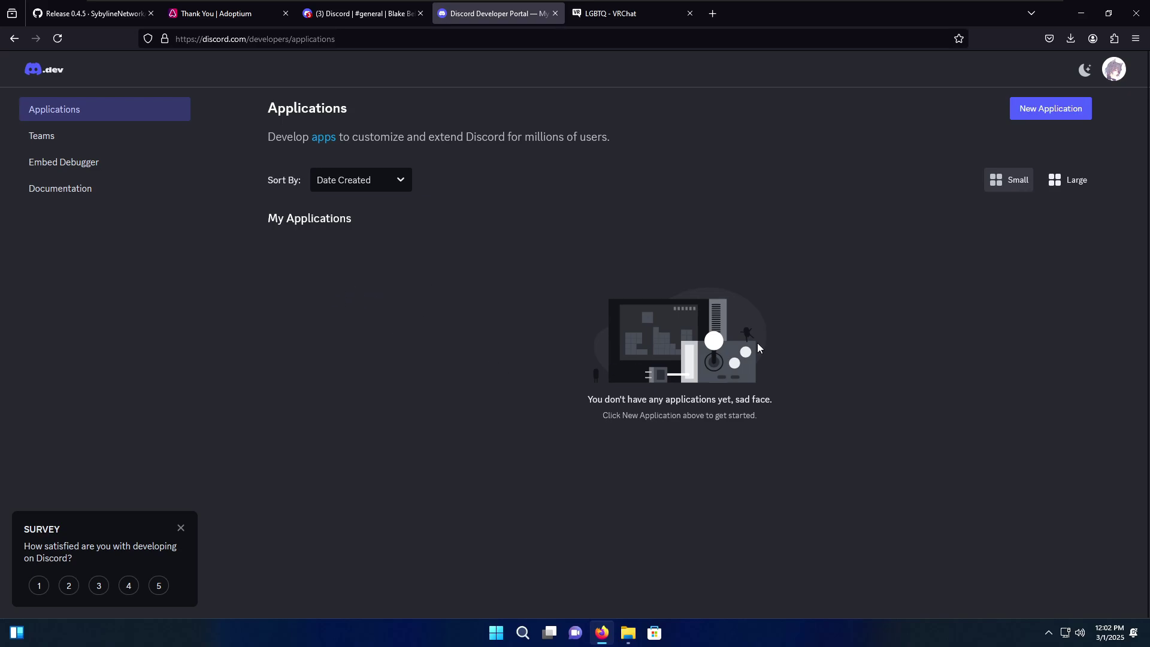
{"action": "left_click", "coordinate": [1047, 111]}
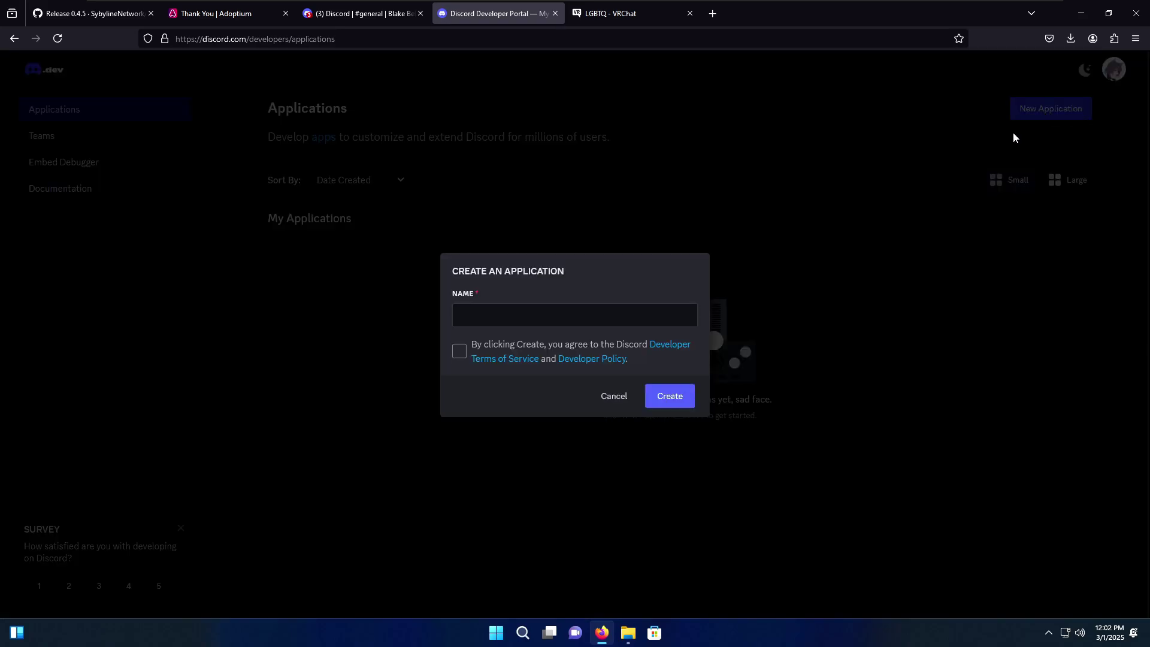
{"action": "left_click", "coordinate": [475, 317]}
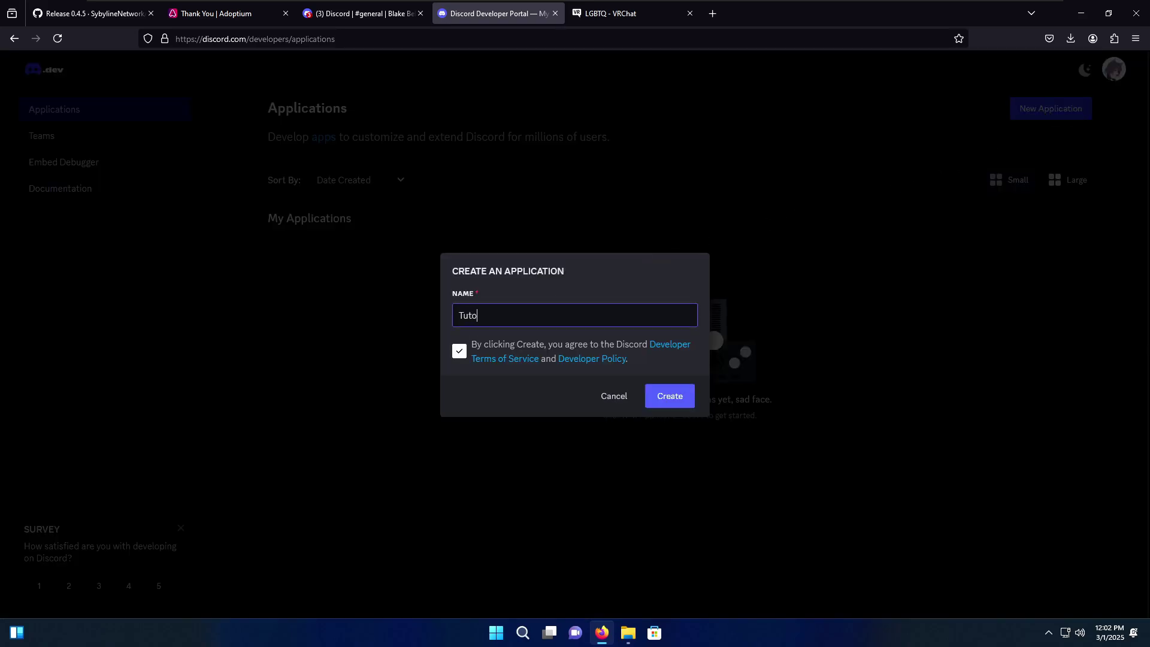
{"action": "key", "text": "Return"}
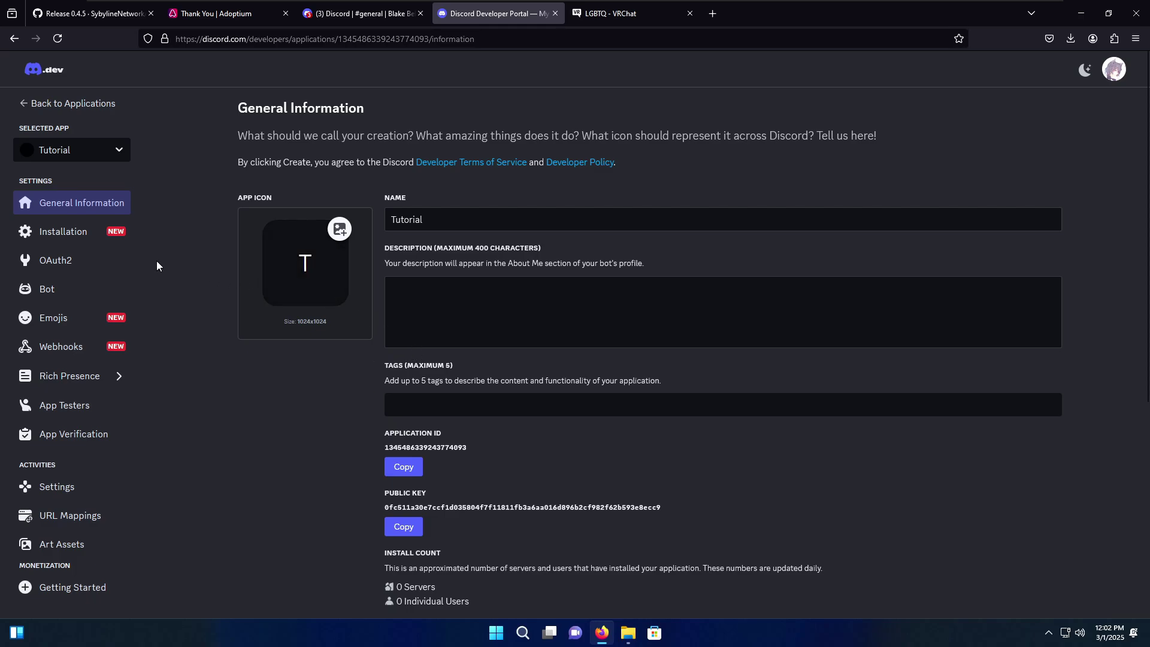
- Turn off User Install for the Tutorial app and save
{"action": "left_click", "coordinate": [90, 239]}
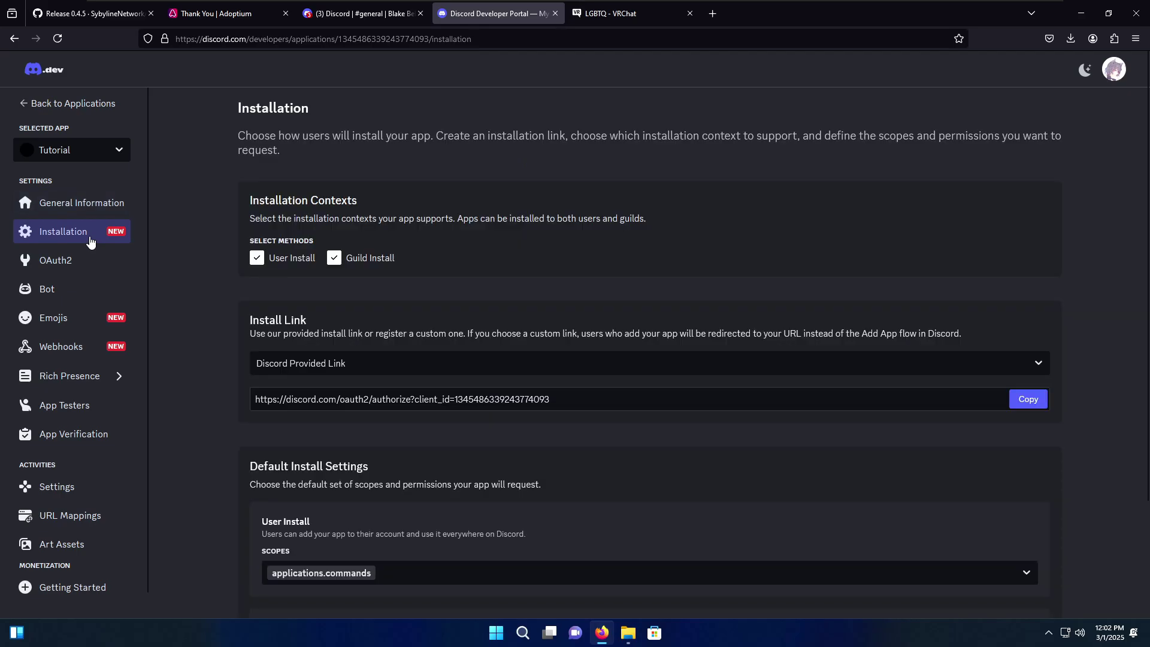
{"action": "left_click", "coordinate": [257, 258]}
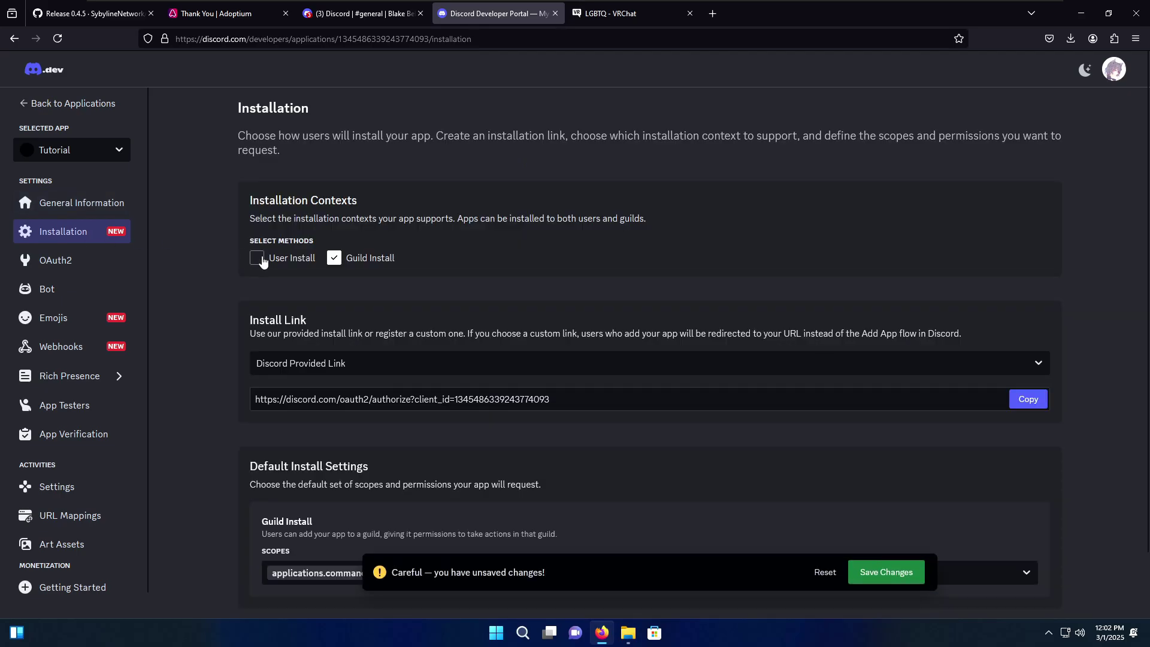
{"action": "left_click", "coordinate": [887, 576]}
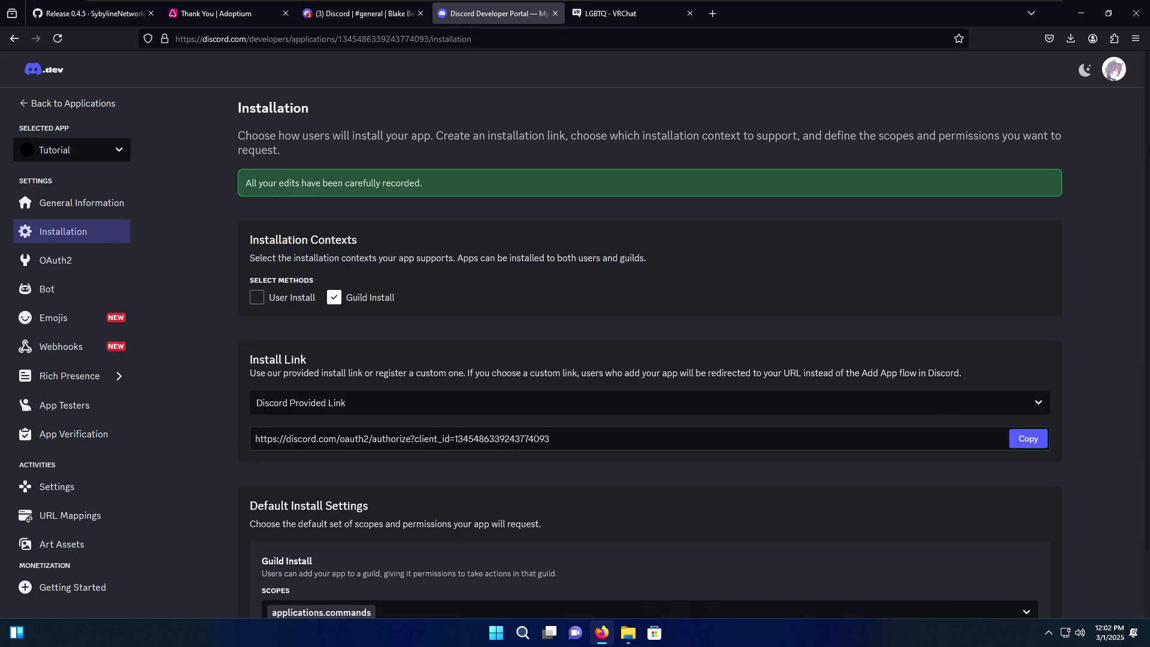
- Add the bot scope to the Guild Install scopes and save
{"action": "scroll", "coordinate": [1145, 239], "scroll_direction": "down", "scroll_amount": 1}
{"action": "scroll", "coordinate": [1144, 221], "scroll_direction": "down", "scroll_amount": 1}
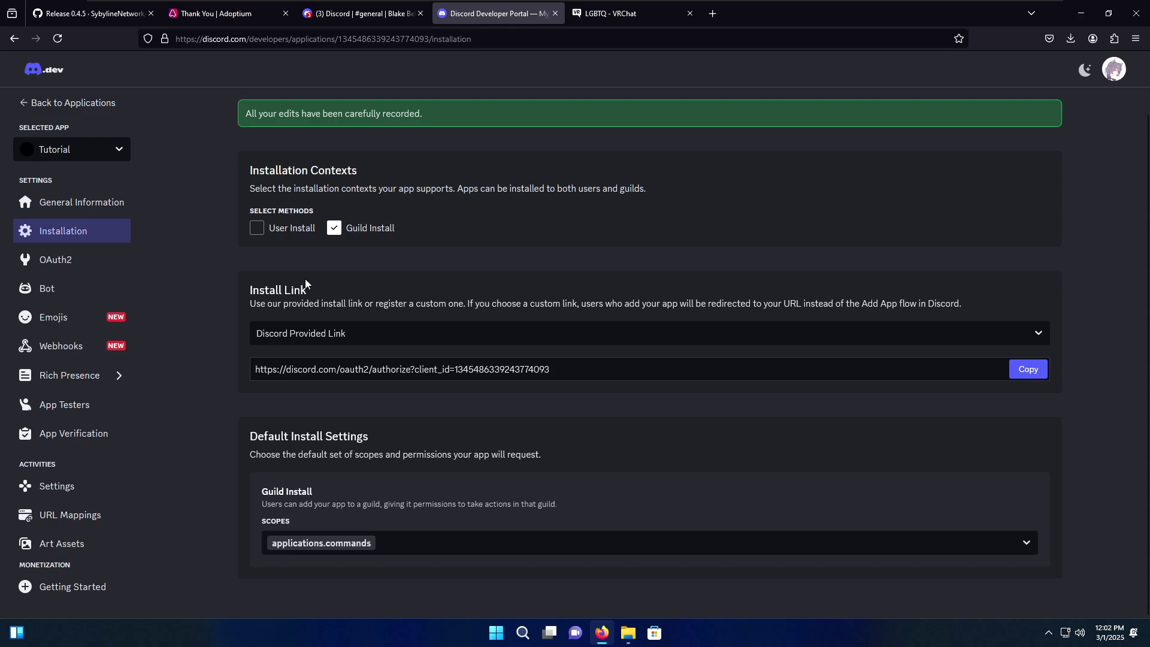
{"action": "scroll", "coordinate": [320, 317], "scroll_direction": "down", "scroll_amount": 1}
{"action": "left_click", "coordinate": [450, 542]}
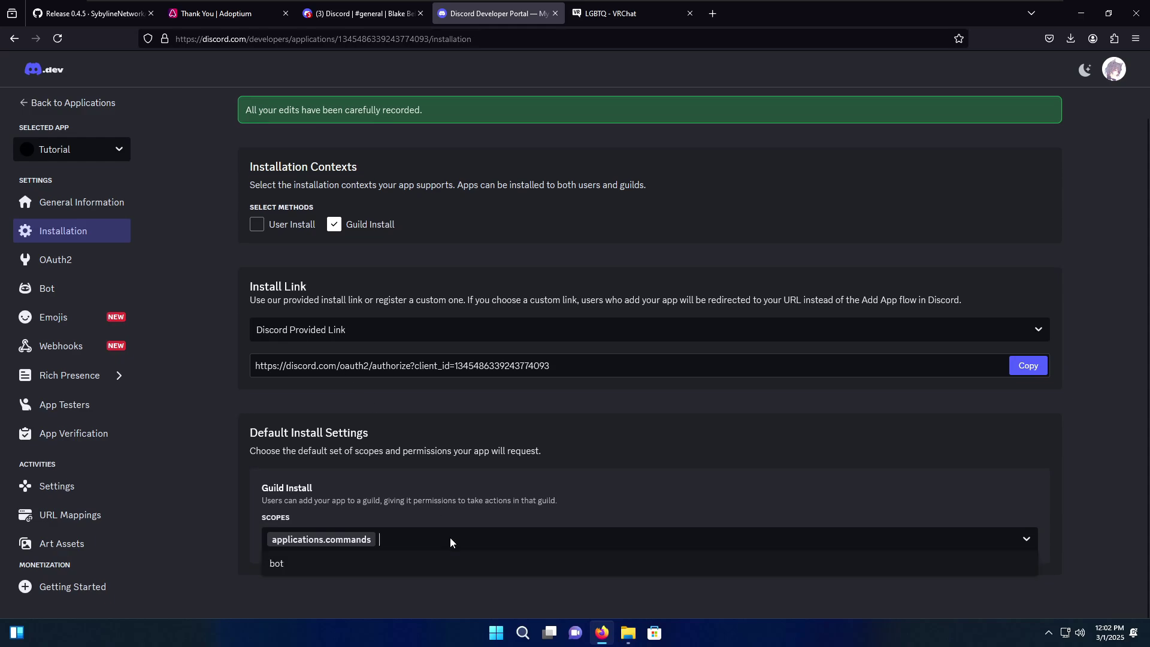
{"action": "left_click", "coordinate": [390, 562]}
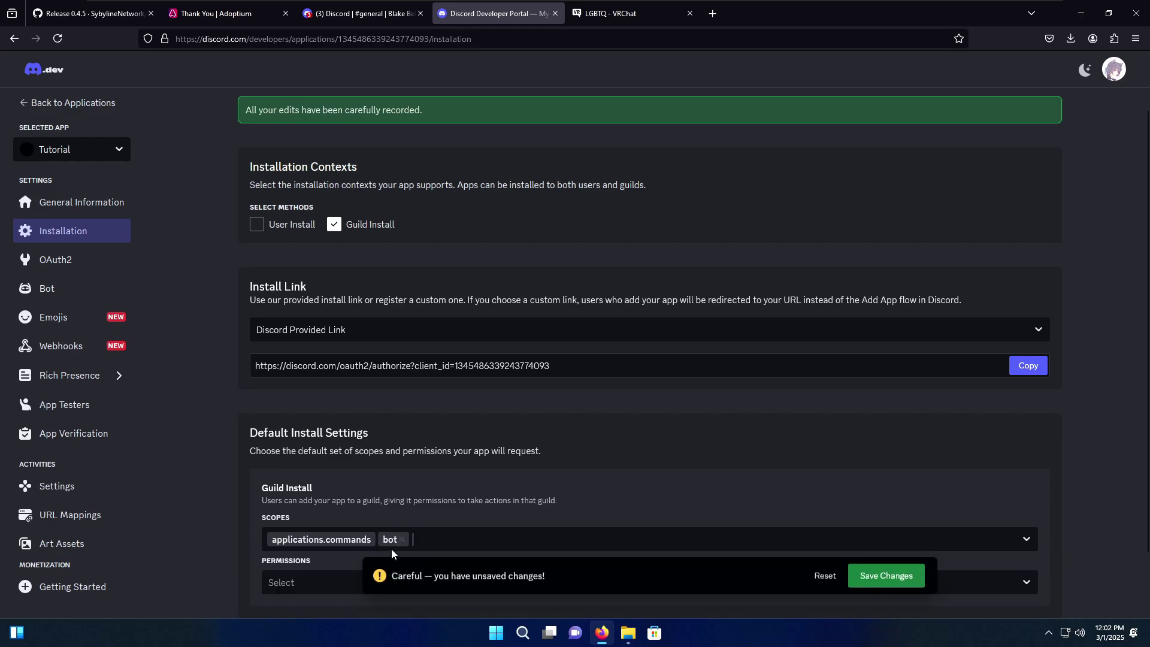
{"action": "scroll", "coordinate": [353, 491], "scroll_direction": "down", "scroll_amount": 1}
{"action": "left_click", "coordinate": [886, 576]}
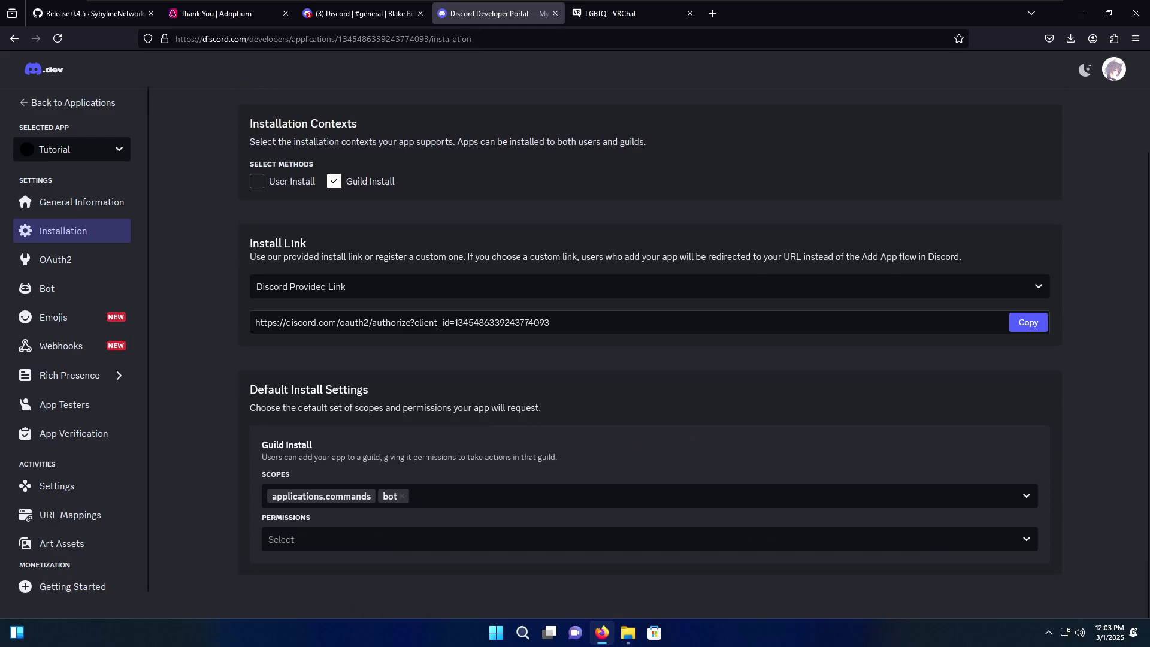
- Add Attach Files, Create Polls, Create Public Threads and Embed Links permissions
{"action": "left_click", "coordinate": [301, 540]}
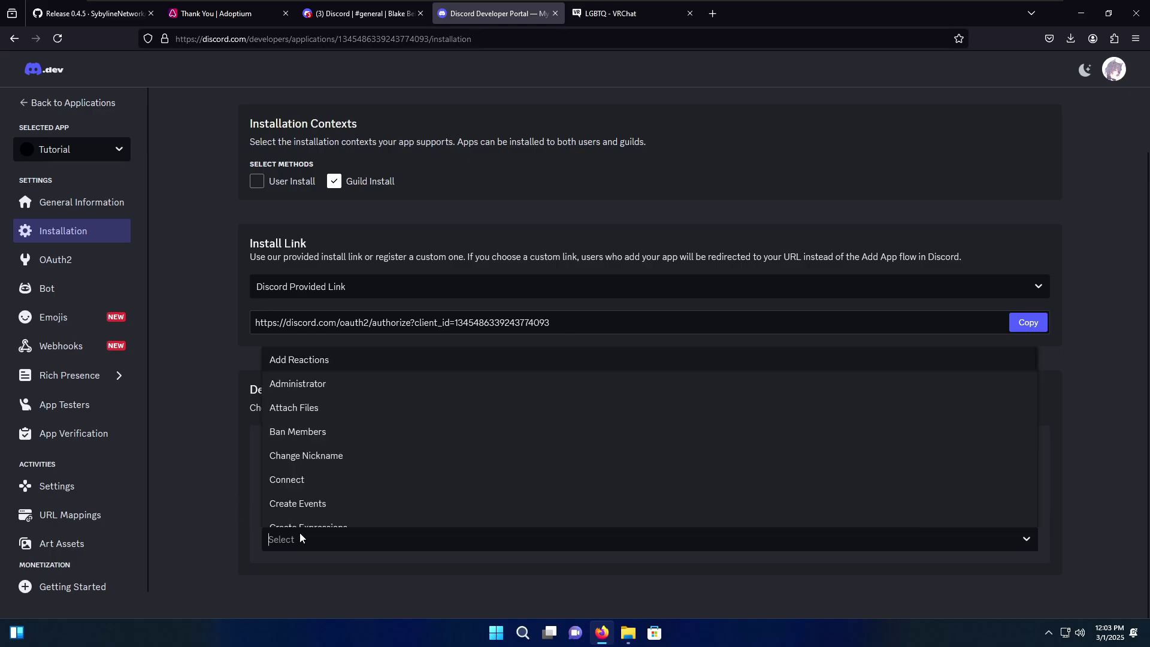
{"action": "left_click", "coordinate": [305, 413]}
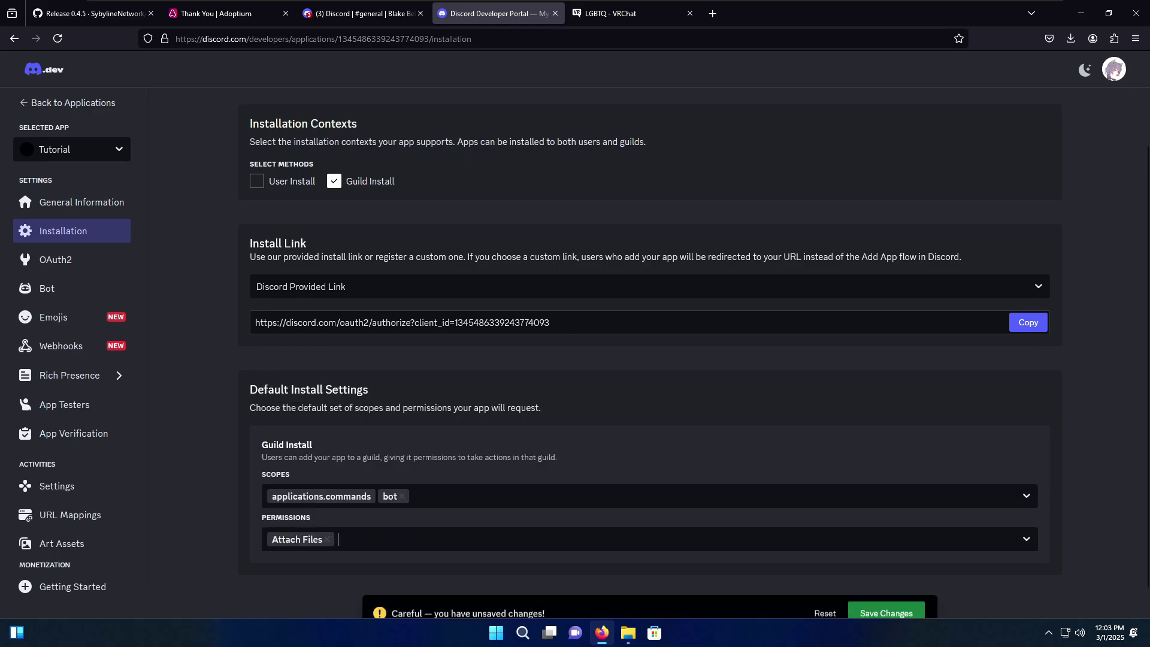
{"action": "left_click", "coordinate": [370, 535]}
{"action": "scroll", "coordinate": [339, 437], "scroll_direction": "down", "scroll_amount": 5}
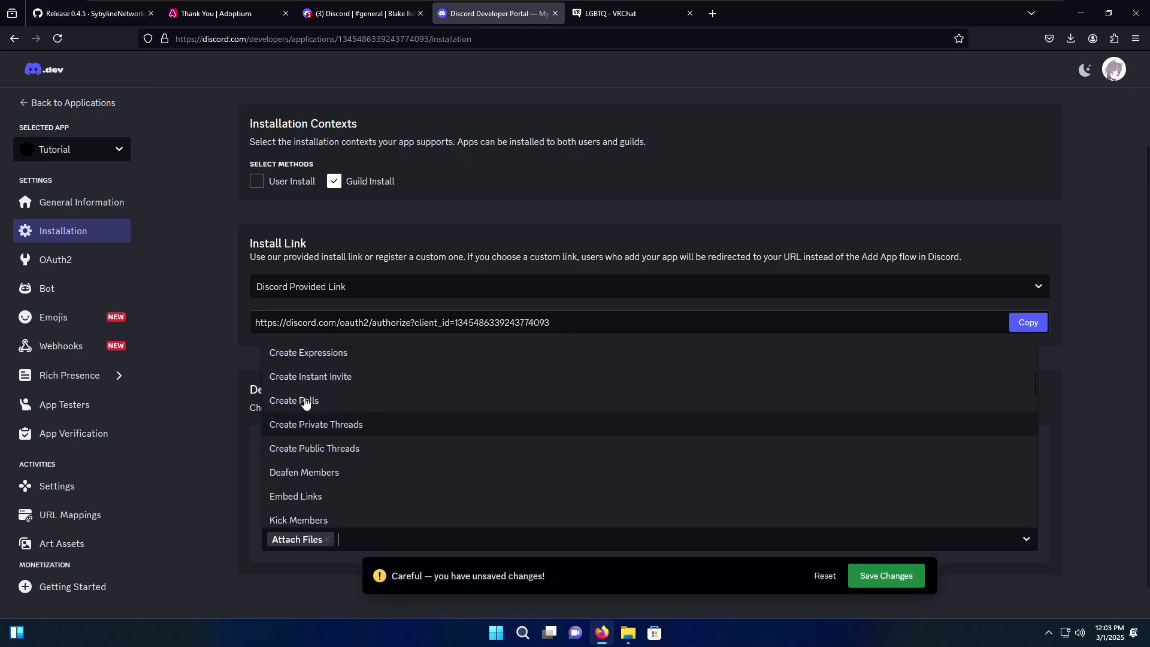
{"action": "left_click", "coordinate": [335, 440]}
{"action": "left_click", "coordinate": [439, 533]}
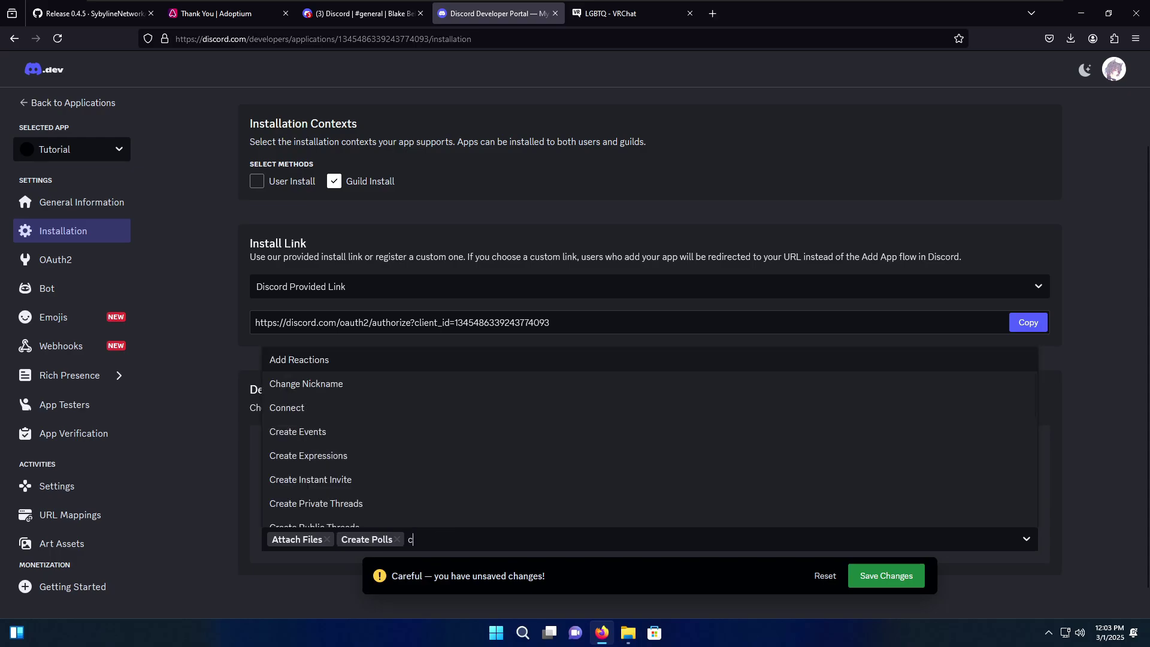
{"action": "type", "text": "create"}
{"action": "left_click", "coordinate": [374, 515]}
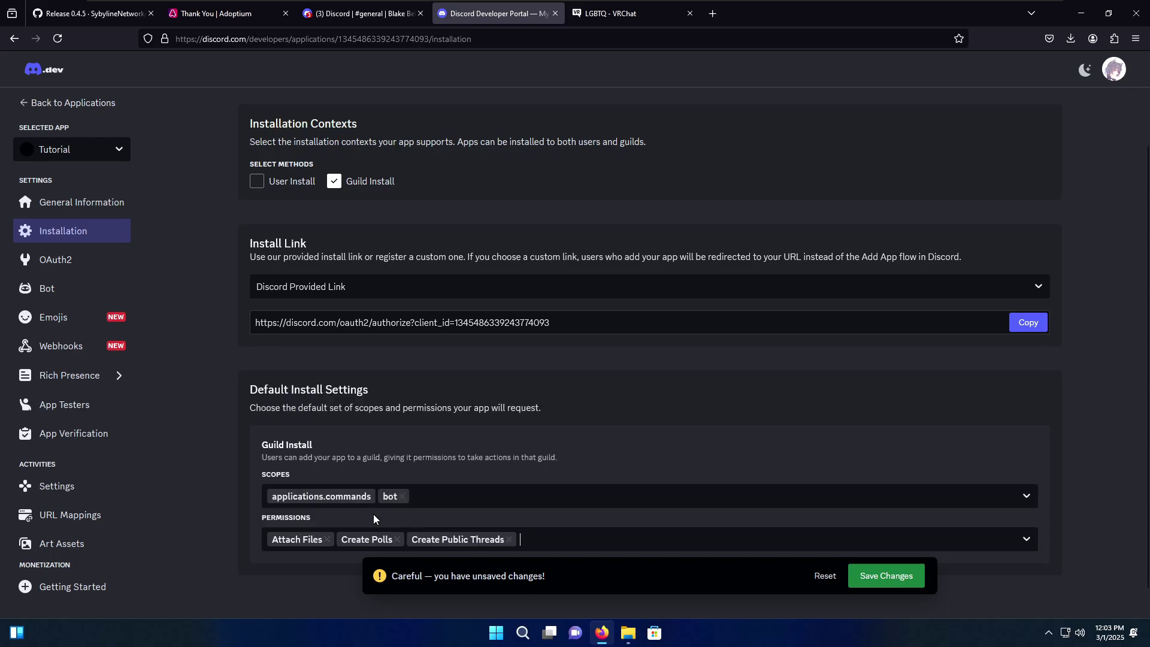
{"action": "left_click", "coordinate": [484, 535]}
{"action": "type", "text": "embed"}
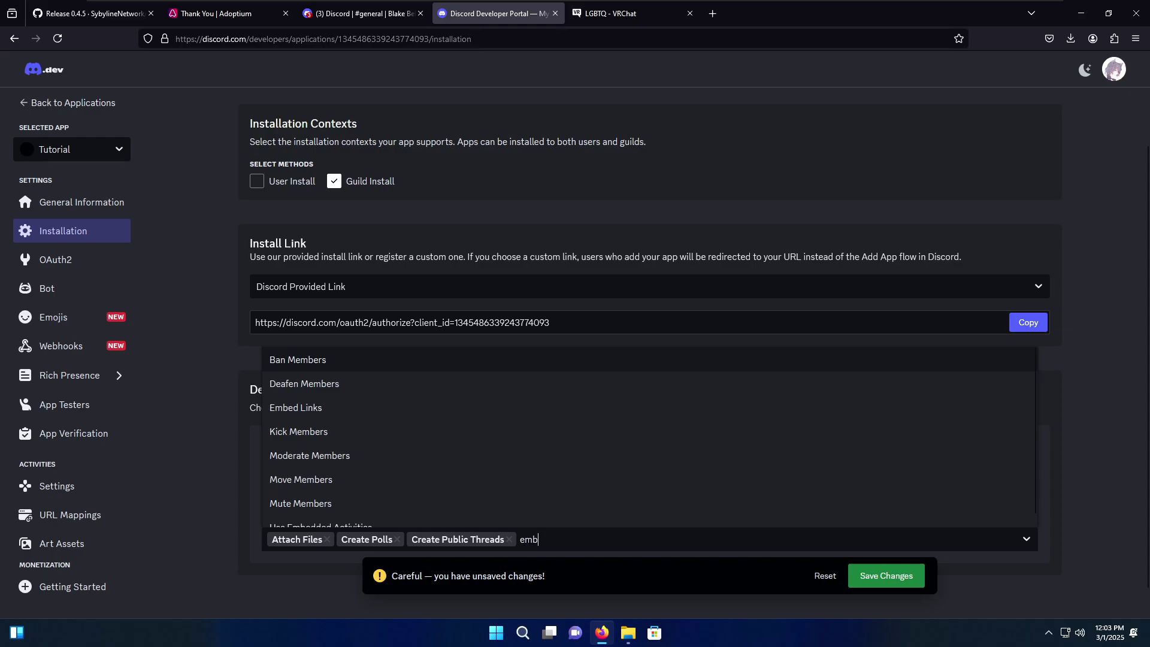
{"action": "left_click", "coordinate": [355, 493]}
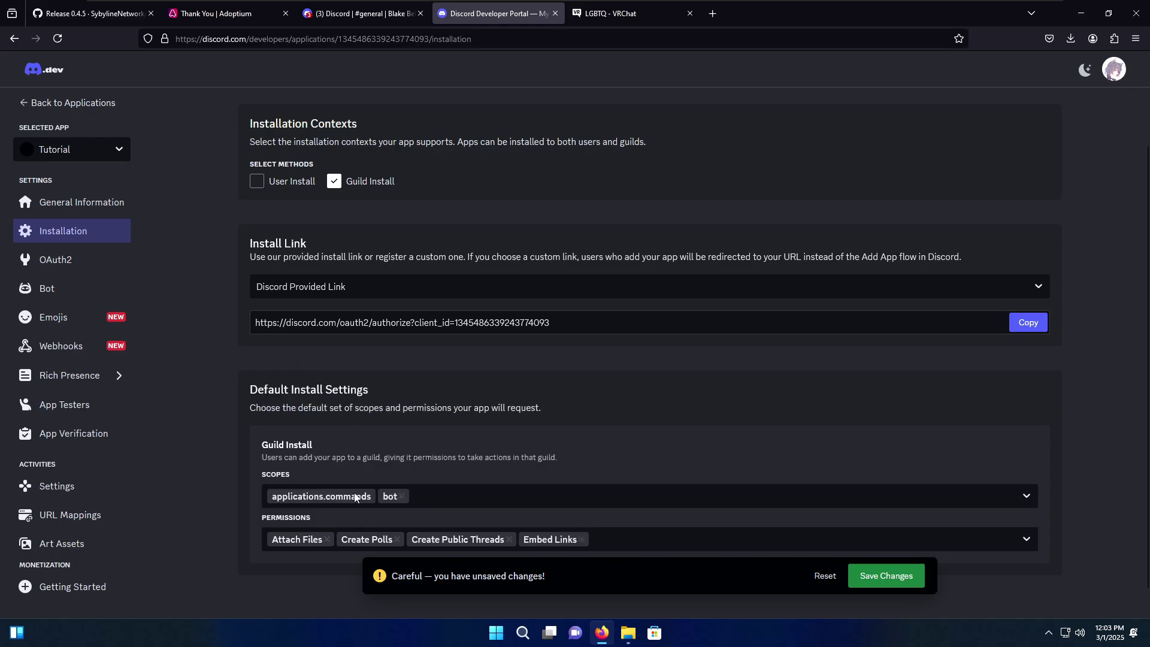
- Add Manage Webhooks, Read Message History, Send Messages and Send Messages in Threads permissions
{"action": "type", "text": "manage"}
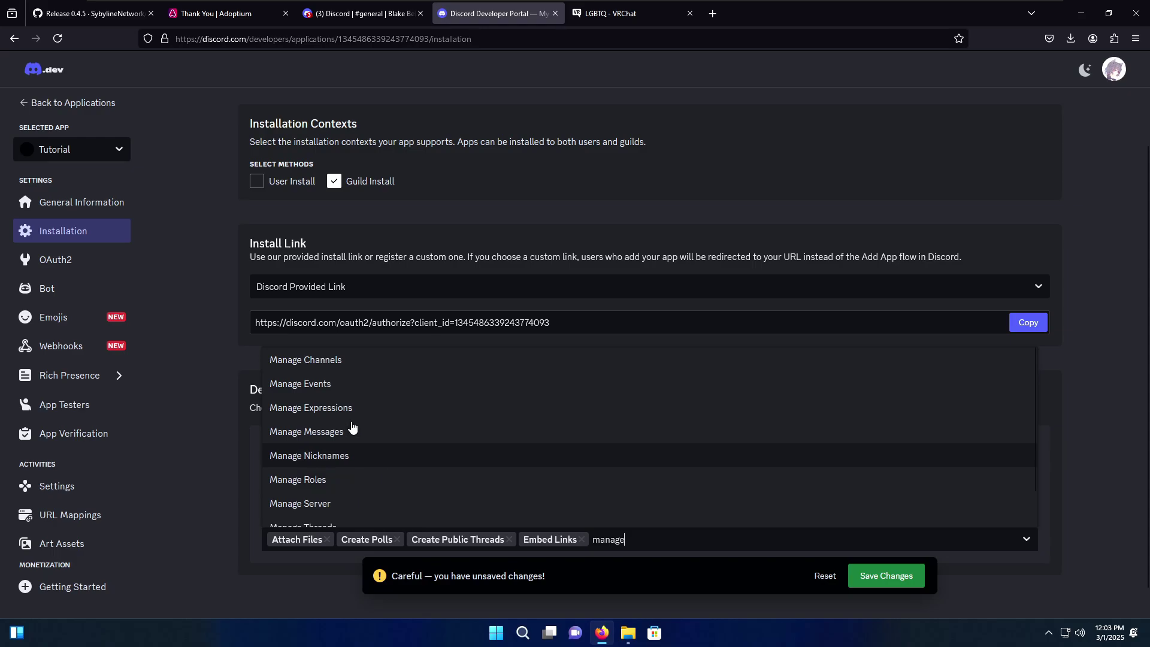
{"action": "scroll", "coordinate": [352, 419], "scroll_direction": "down", "scroll_amount": 2}
{"action": "left_click", "coordinate": [367, 512]}
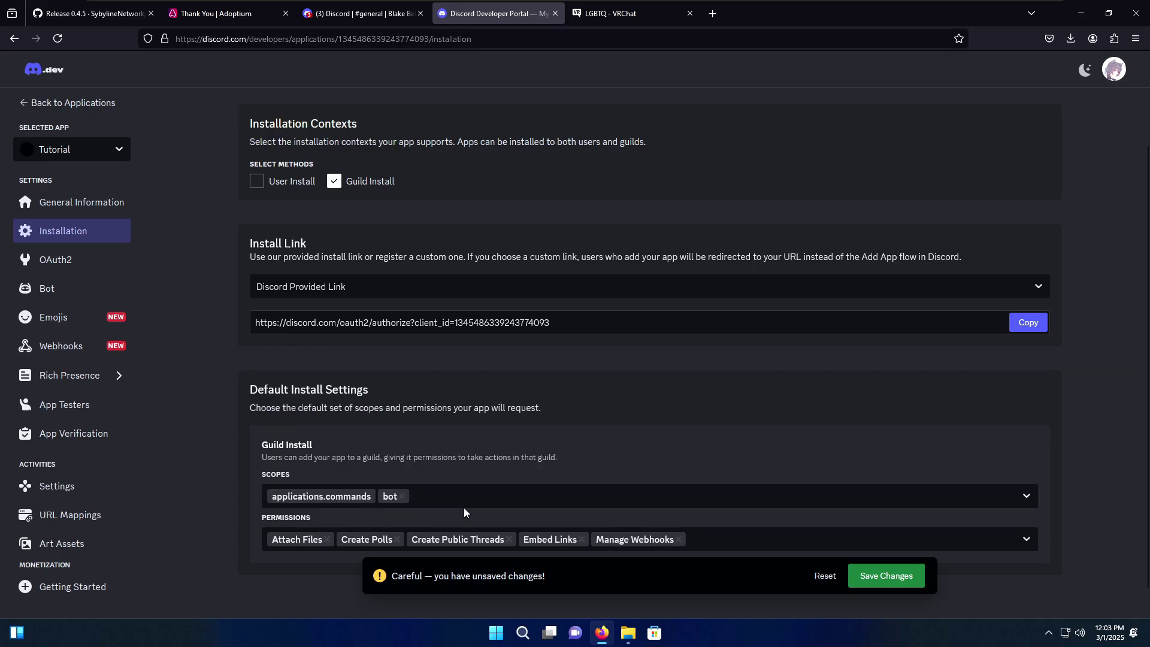
{"action": "type", "text": "read"}
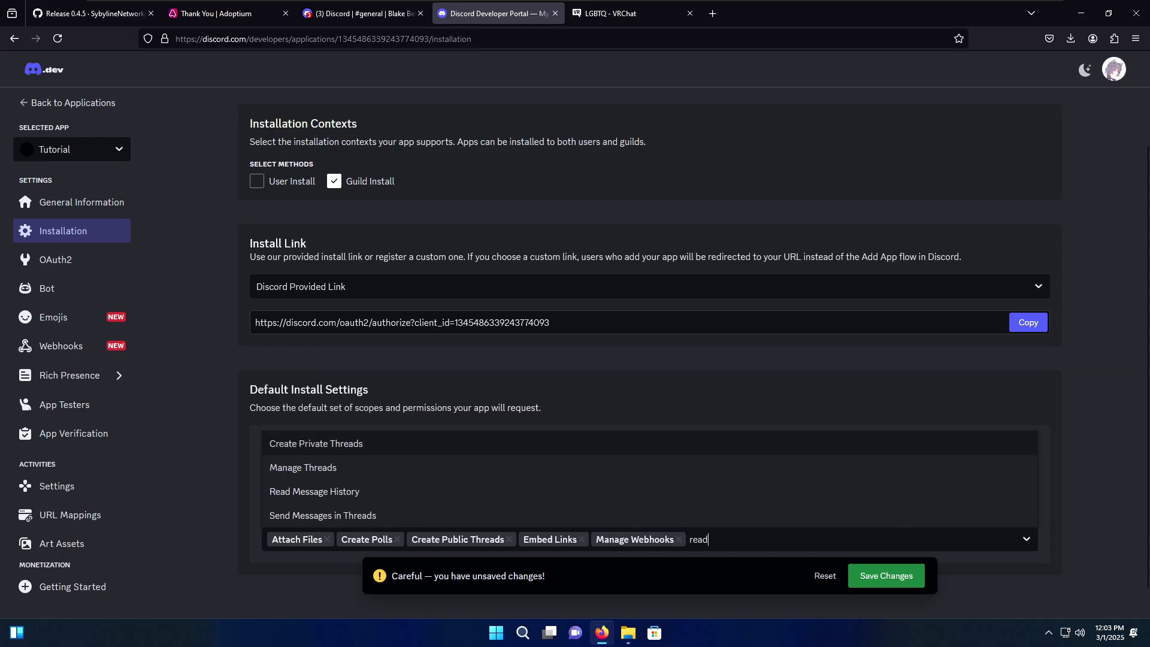
{"action": "left_click", "coordinate": [372, 488]}
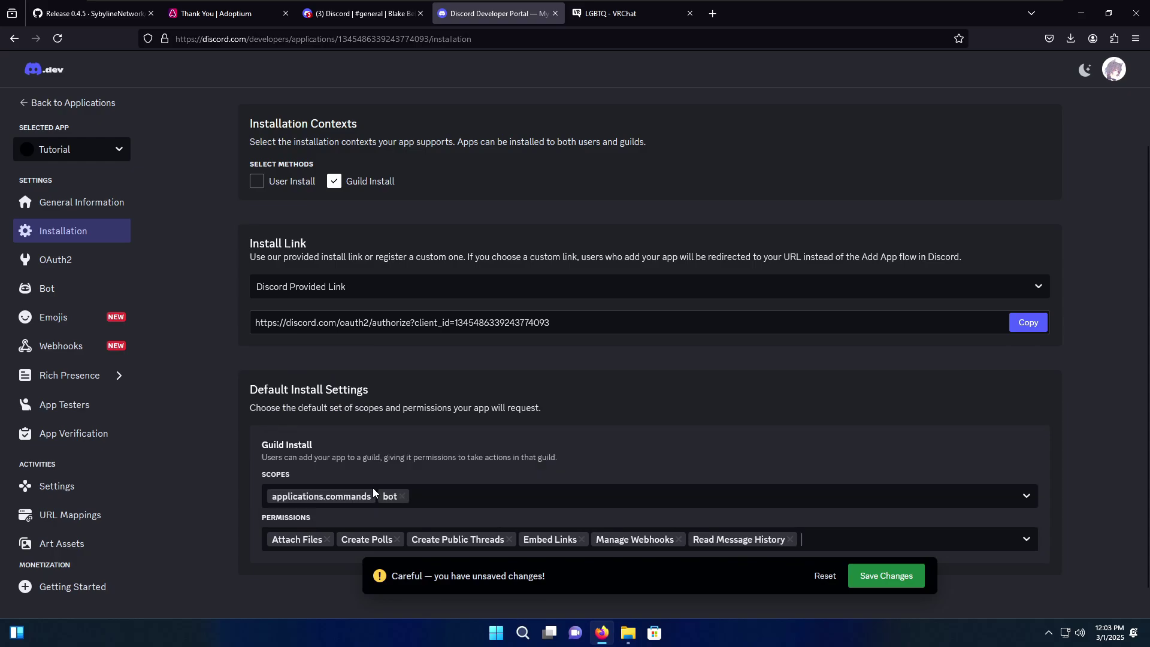
{"action": "type", "text": "send"}
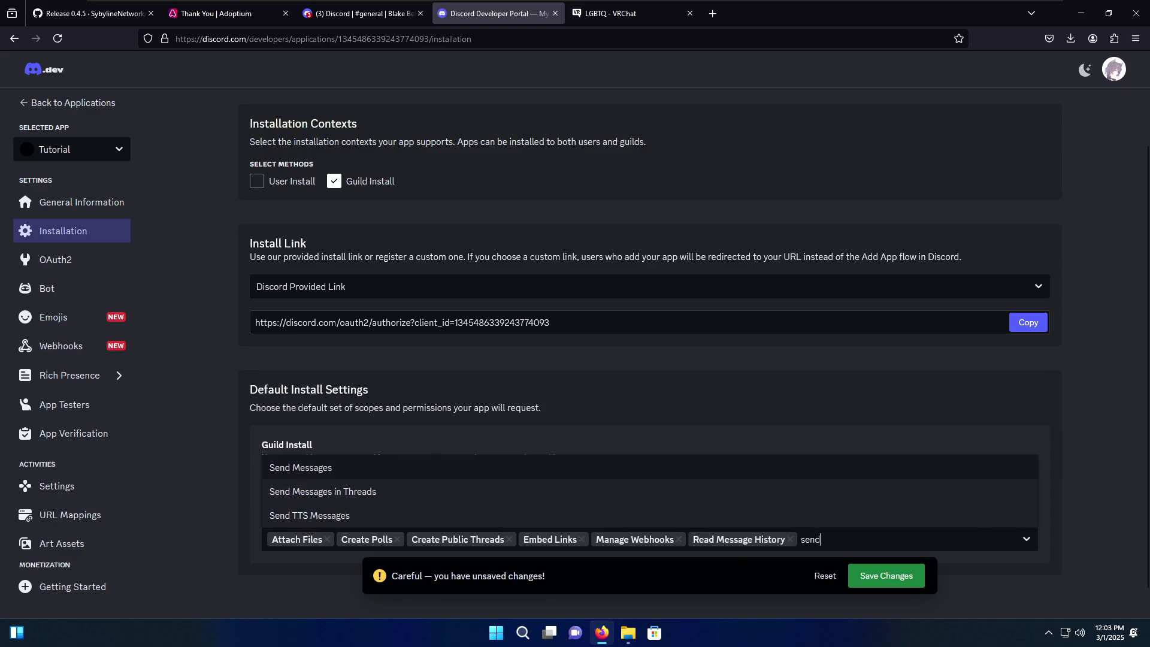
{"action": "left_click", "coordinate": [309, 468]}
{"action": "type", "text": "send me"}
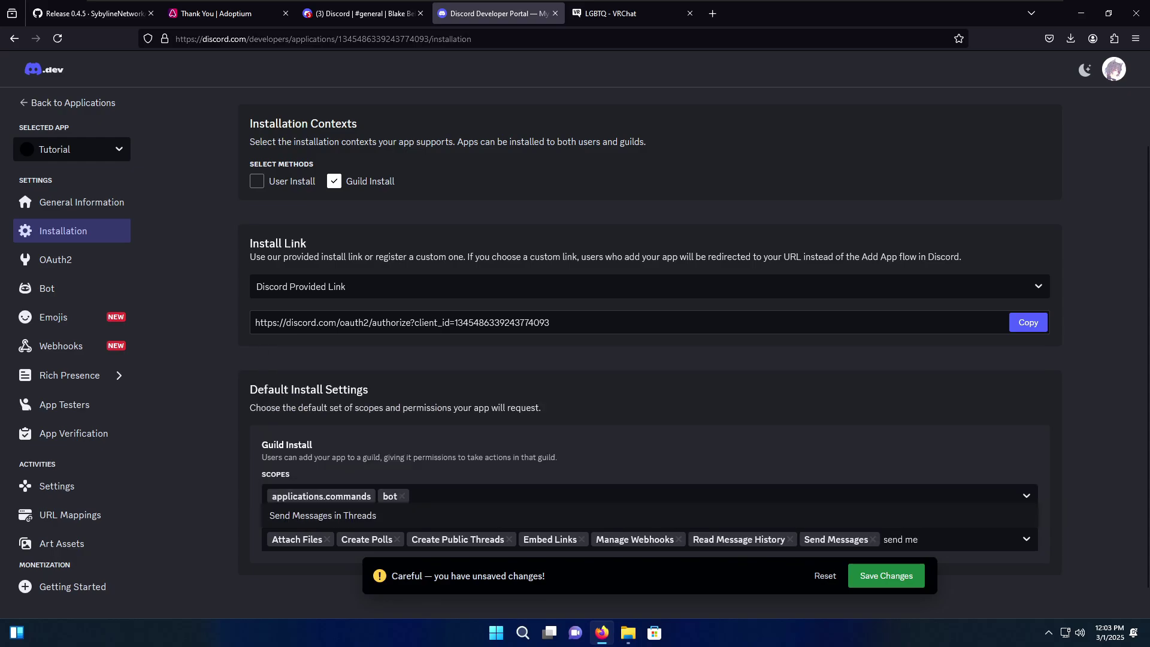
{"action": "left_click", "coordinate": [306, 520]}
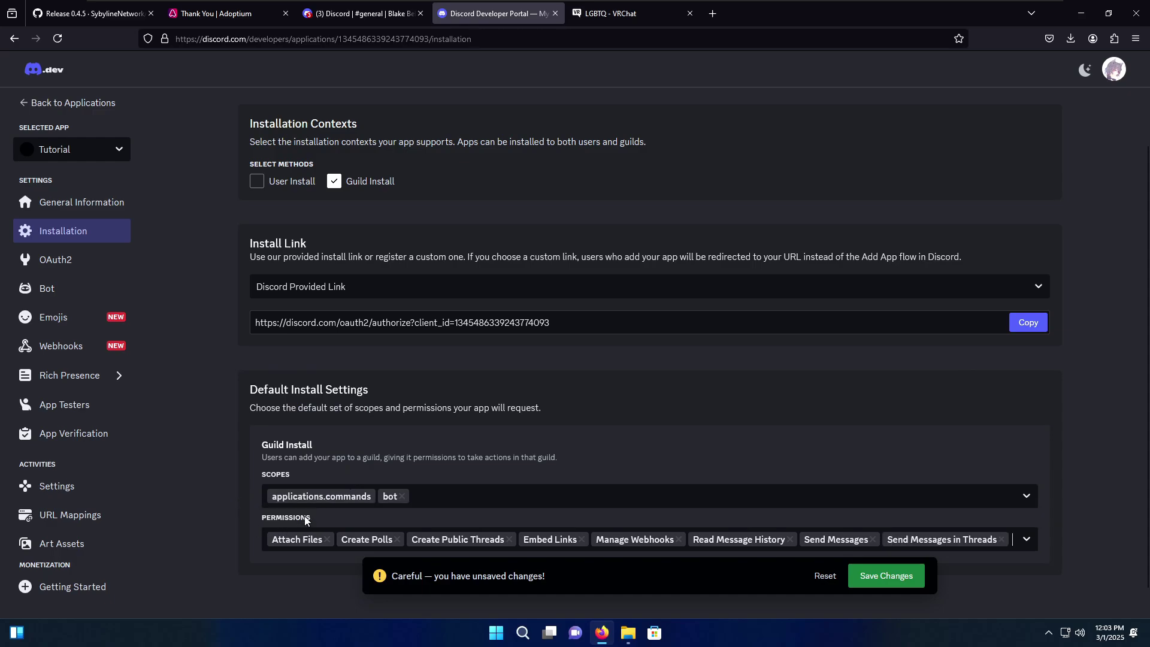
- Add Speak, View Channels and Priority Speaker permissions, then save the install settings
{"action": "type", "text": "speak"}
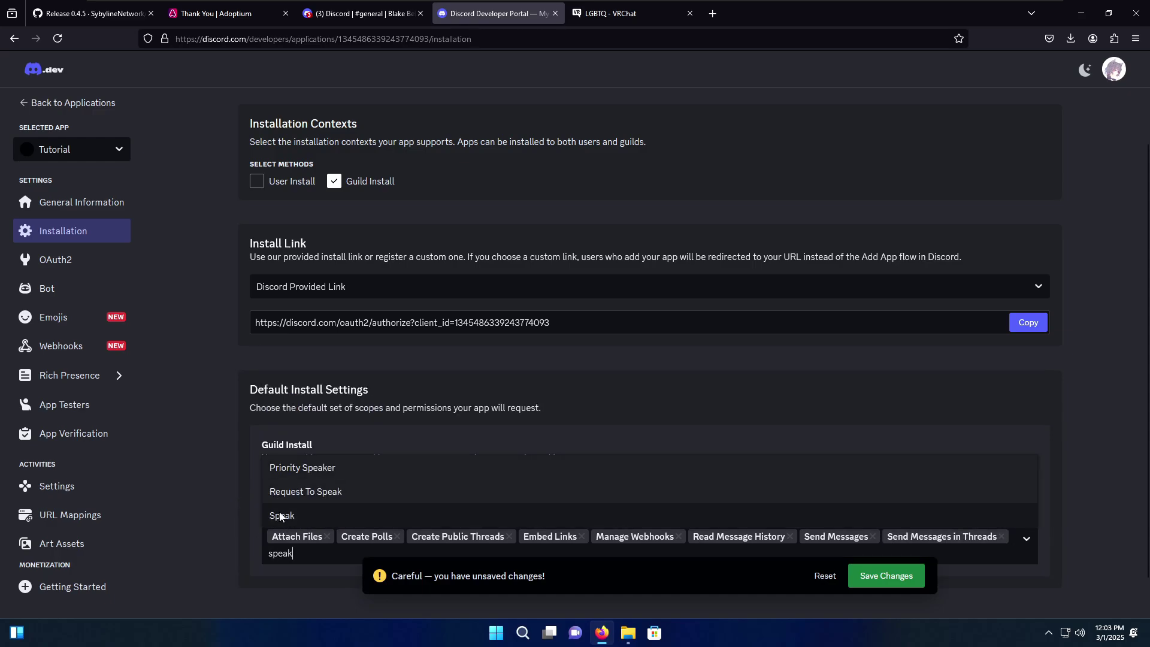
{"action": "left_click", "coordinate": [279, 516]}
{"action": "type", "text": "view"}
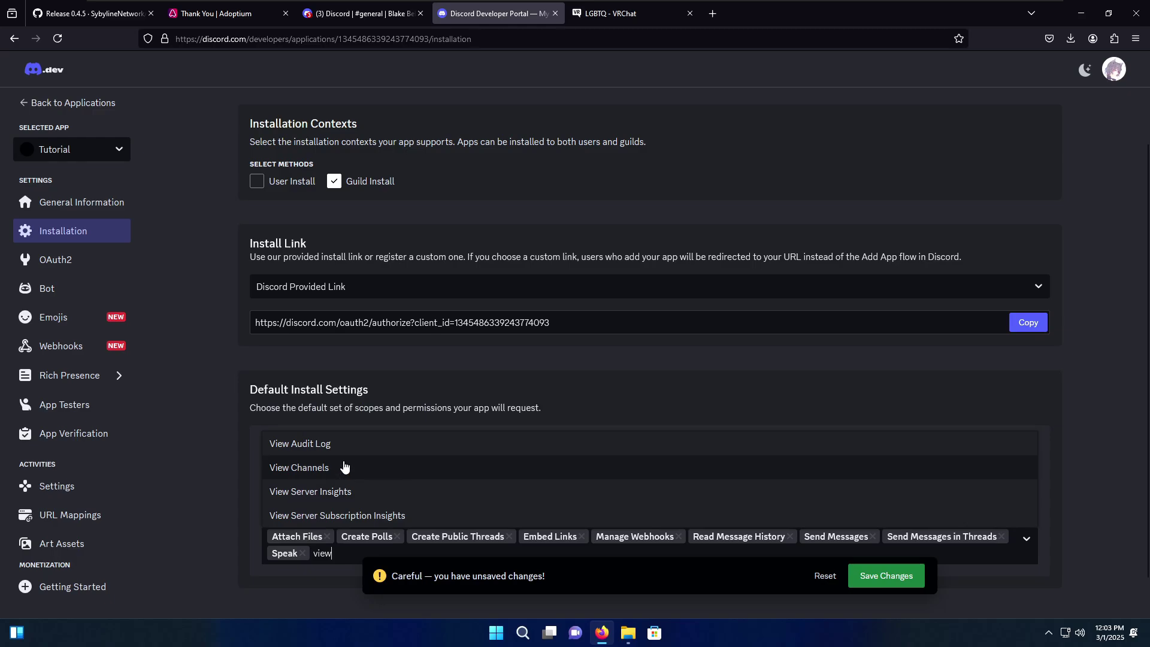
{"action": "left_click", "coordinate": [341, 467]}
{"action": "type", "text": "pri"}
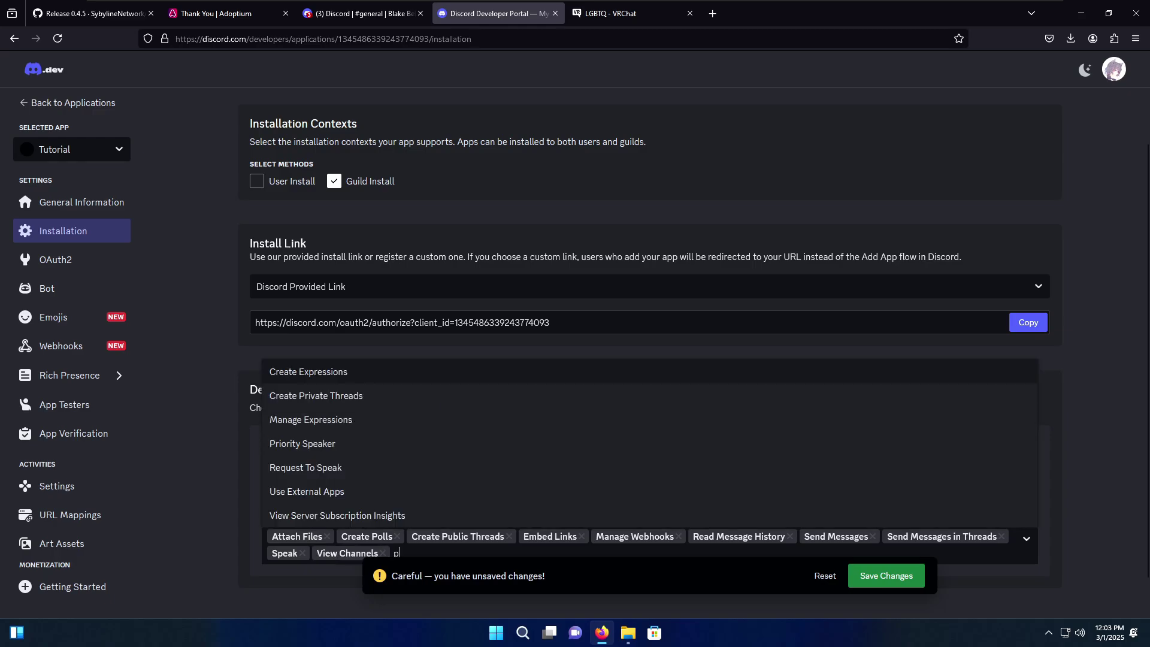
{"action": "left_click", "coordinate": [287, 519]}
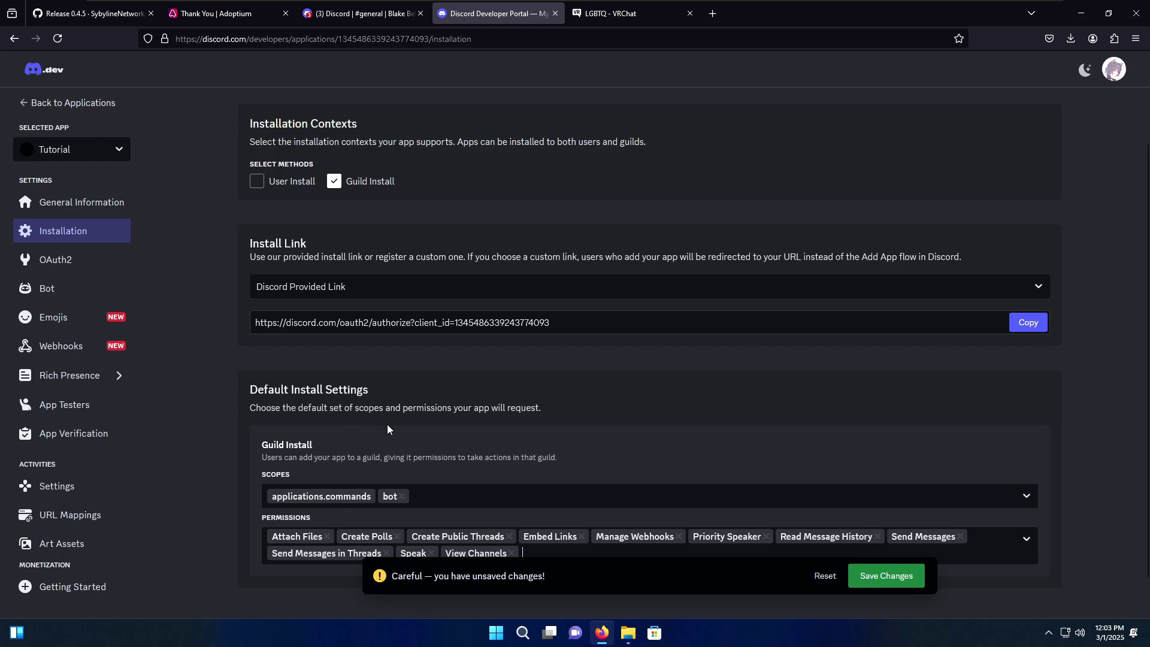
{"action": "left_click", "coordinate": [875, 577]}
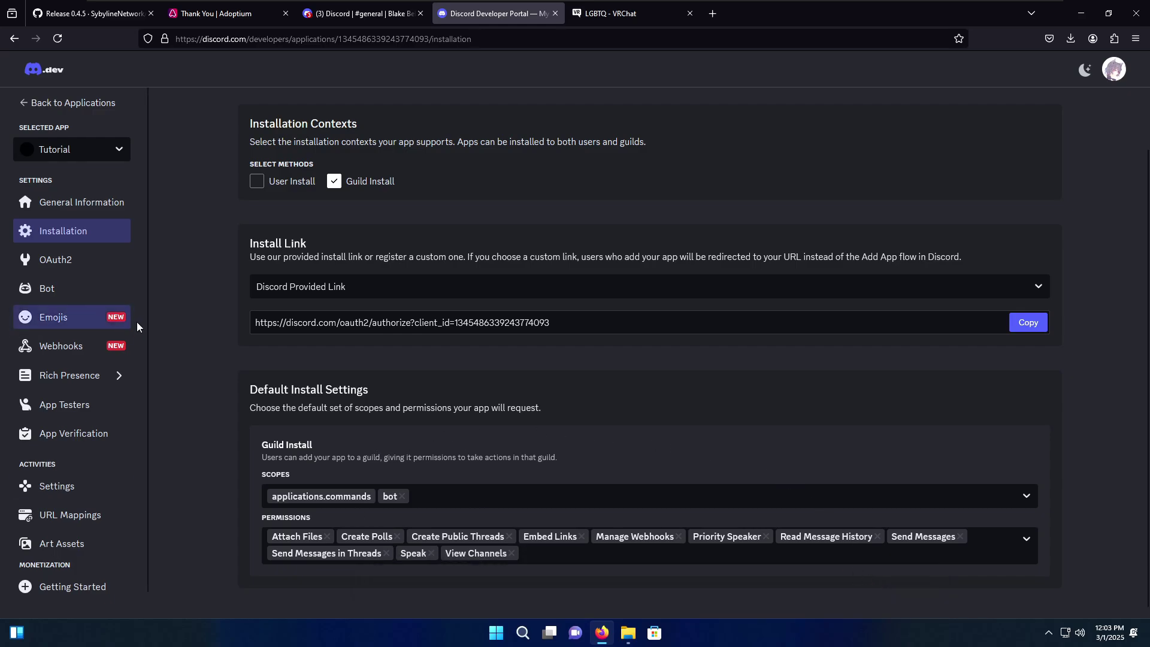
- Enable the Presence, Server Members and Message Content intents on the Tutorial bot and save
{"action": "left_click", "coordinate": [42, 292]}
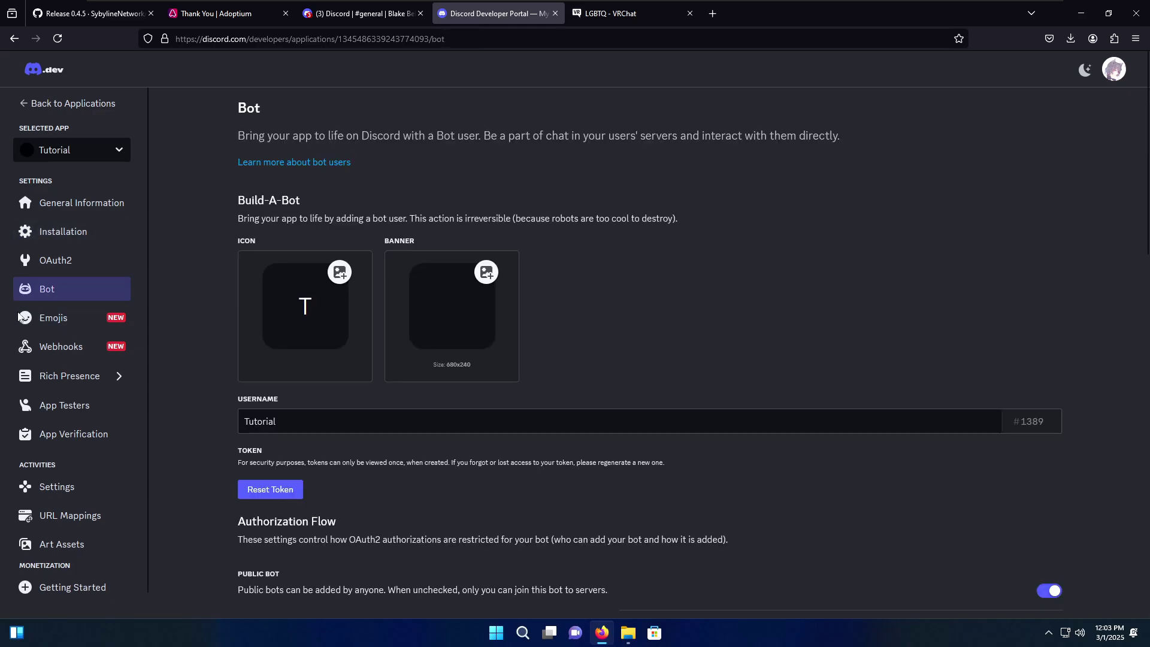
{"action": "scroll", "coordinate": [334, 354], "scroll_direction": "down", "scroll_amount": 2}
{"action": "scroll", "coordinate": [335, 359], "scroll_direction": "down", "scroll_amount": 1}
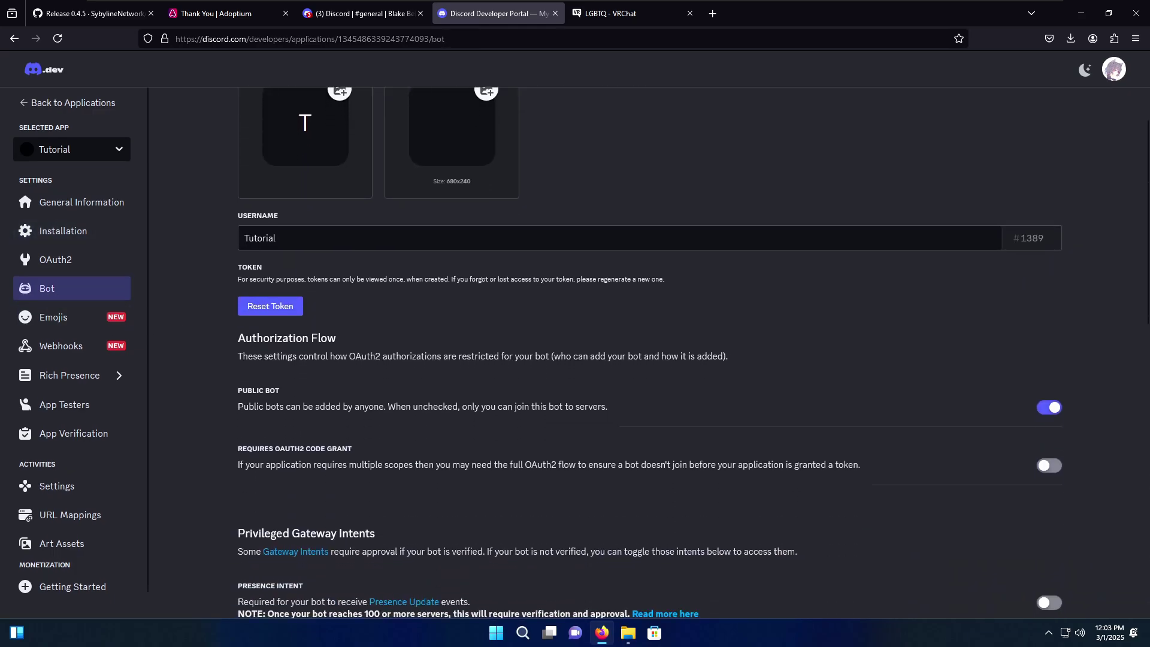
{"action": "scroll", "coordinate": [458, 406], "scroll_direction": "down", "scroll_amount": 4}
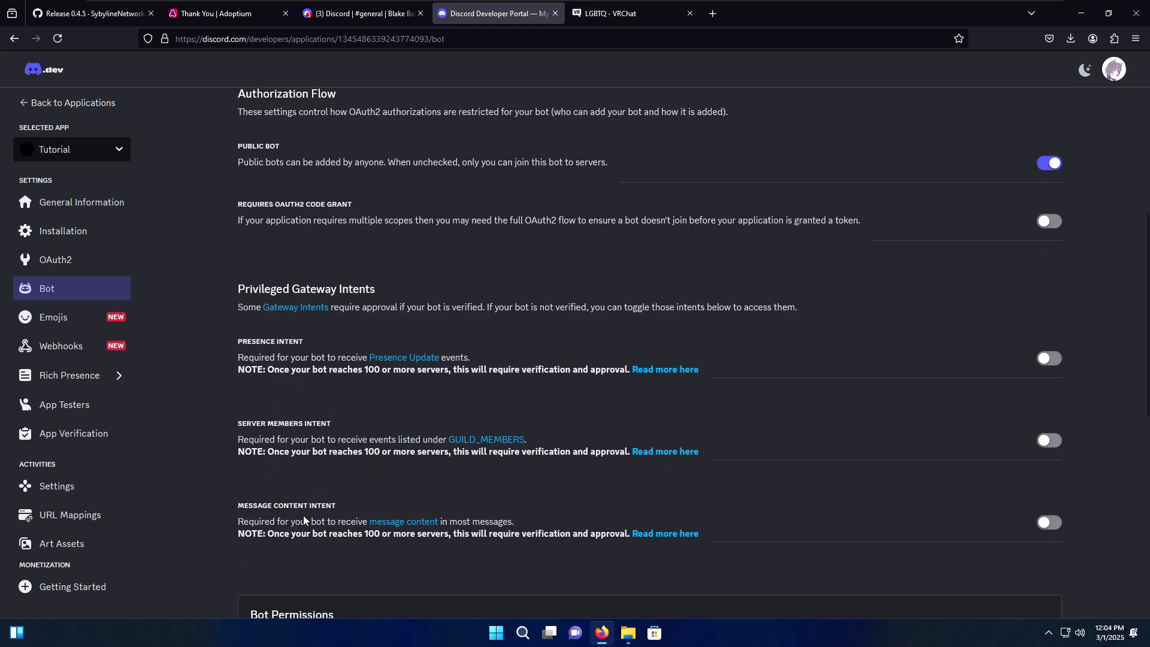
{"action": "left_click", "coordinate": [1049, 358]}
{"action": "left_click", "coordinate": [1049, 441]}
{"action": "left_click", "coordinate": [1049, 523]}
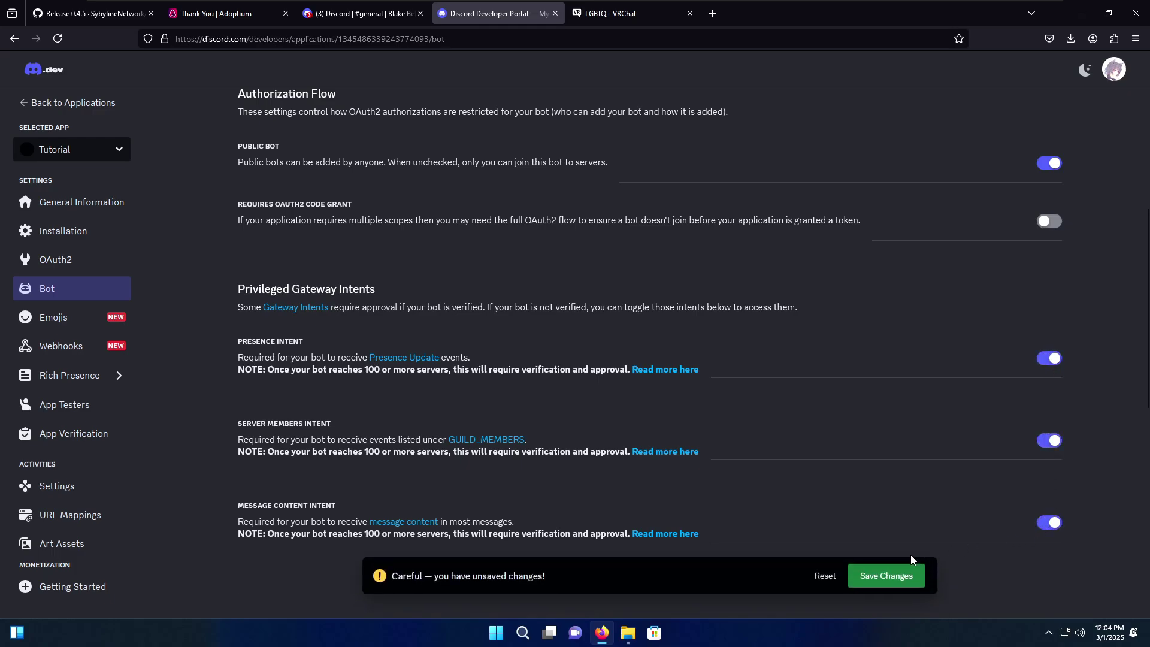
{"action": "left_click", "coordinate": [893, 576]}
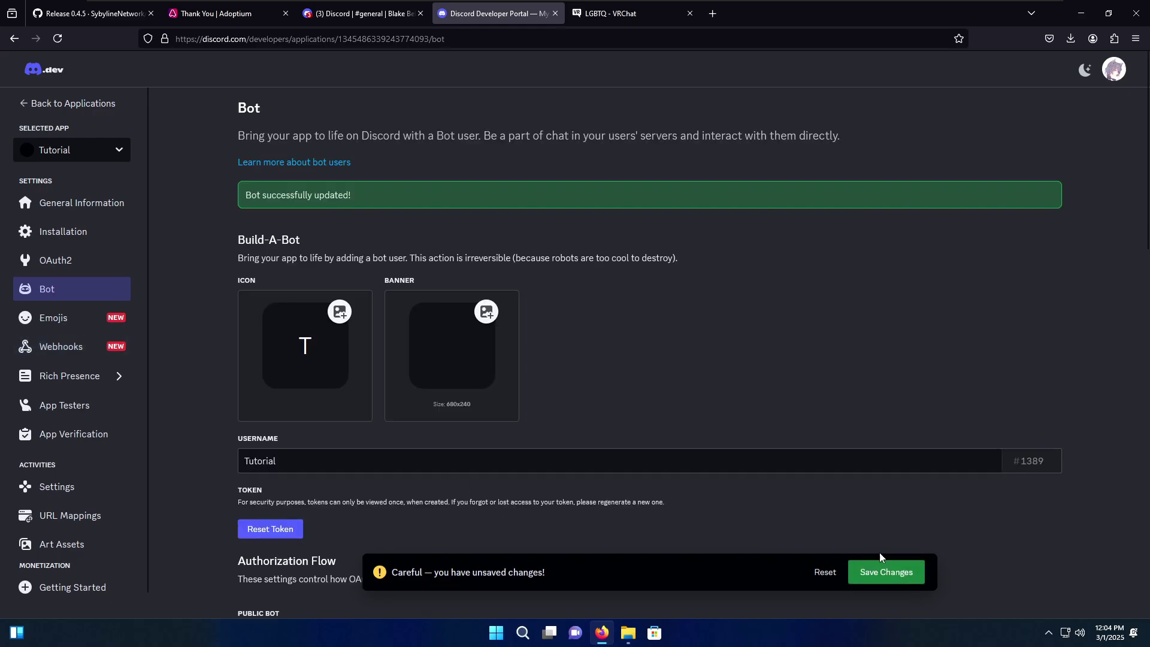
{"action": "scroll", "coordinate": [526, 451], "scroll_direction": "down", "scroll_amount": 3}
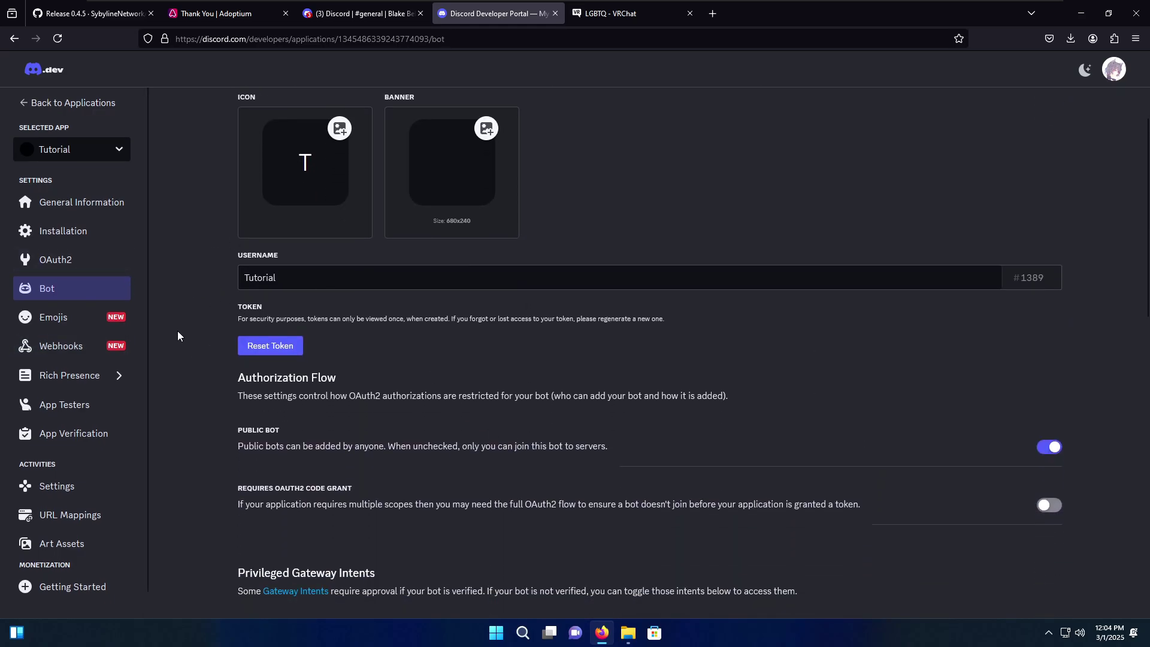
{"action": "left_click", "coordinate": [256, 344]}
- Confirm the bot token reset and pass the multi-factor check with the saved password
{"action": "left_click", "coordinate": [672, 380]}
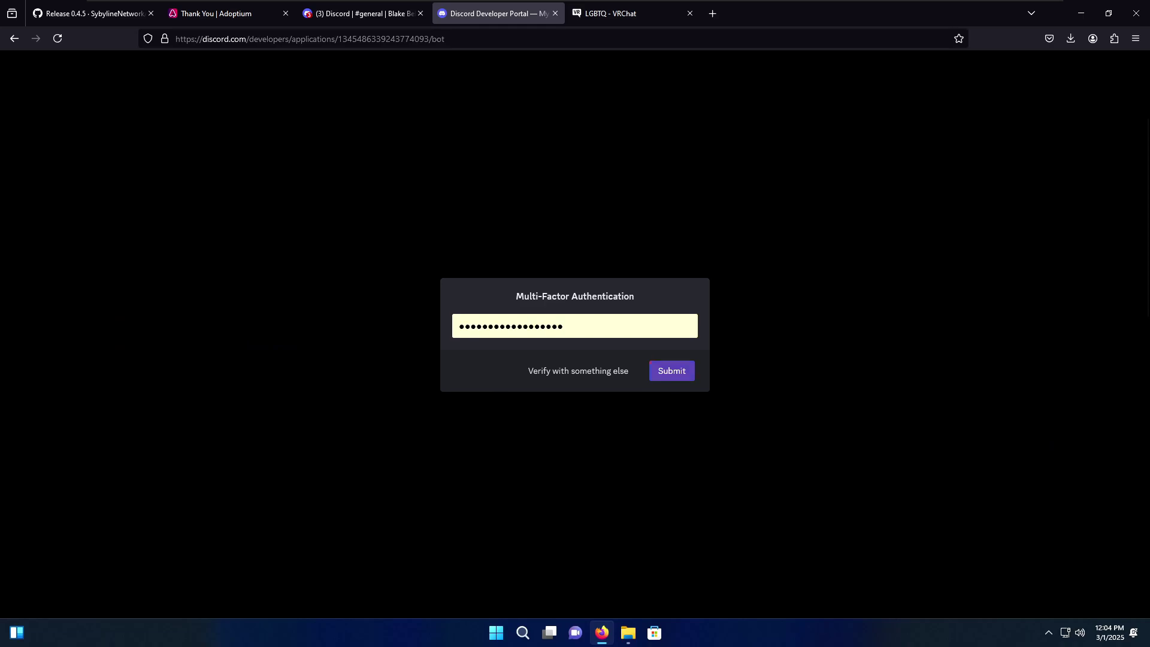
{"action": "key", "text": "ctrl+a"}
{"action": "key", "text": "BackSpace"}
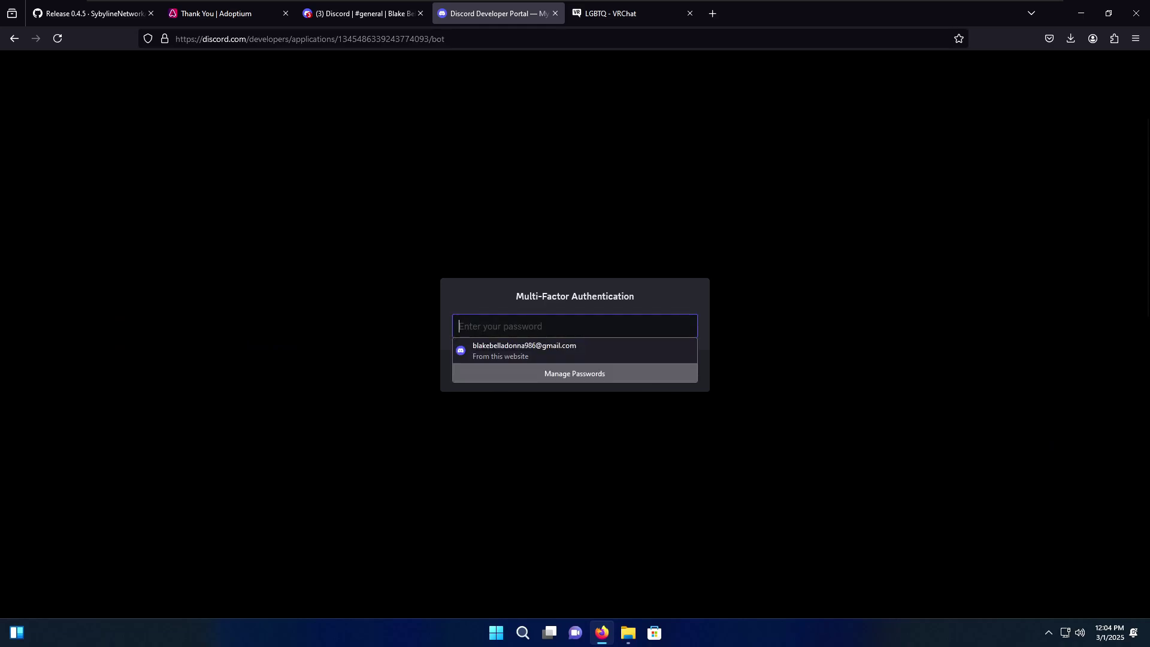
{"action": "left_click", "coordinate": [582, 347]}
{"action": "left_click", "coordinate": [663, 371]}
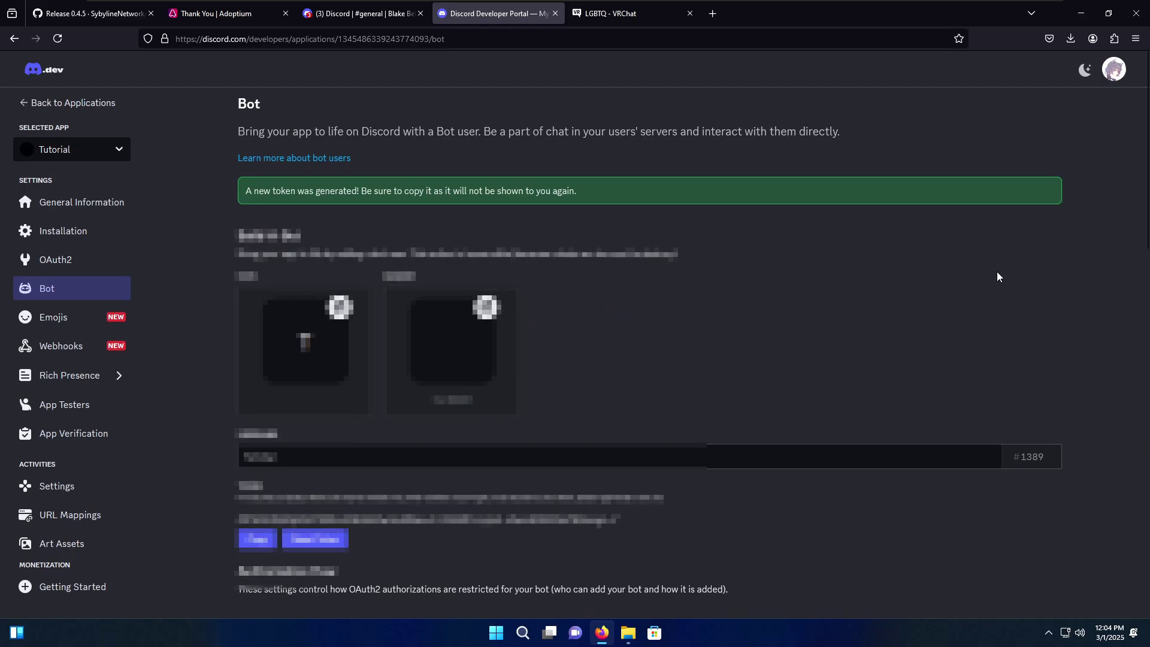
- Copy the Tutorial bot's newly generated token from the Developer Portal
{"action": "scroll", "coordinate": [898, 282], "scroll_direction": "down", "scroll_amount": 3}
{"action": "left_click_drag", "start_coordinate": [234, 342], "coordinate": [644, 340]}
{"action": "left_click", "coordinate": [647, 341]}
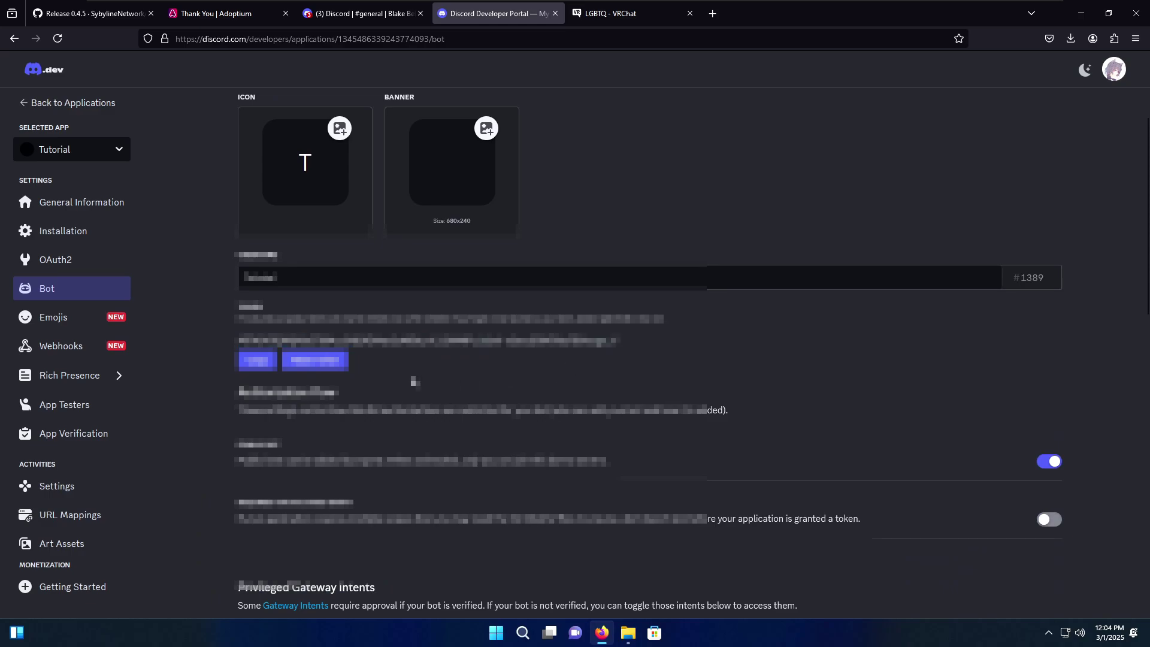
{"action": "left_click", "coordinate": [265, 367]}
- Launch Notepad through the Run prompt and paste the bot token into a new document
{"action": "key", "text": "super+r"}
{"action": "type", "text": "notepad"}
{"action": "key", "text": "Return"}
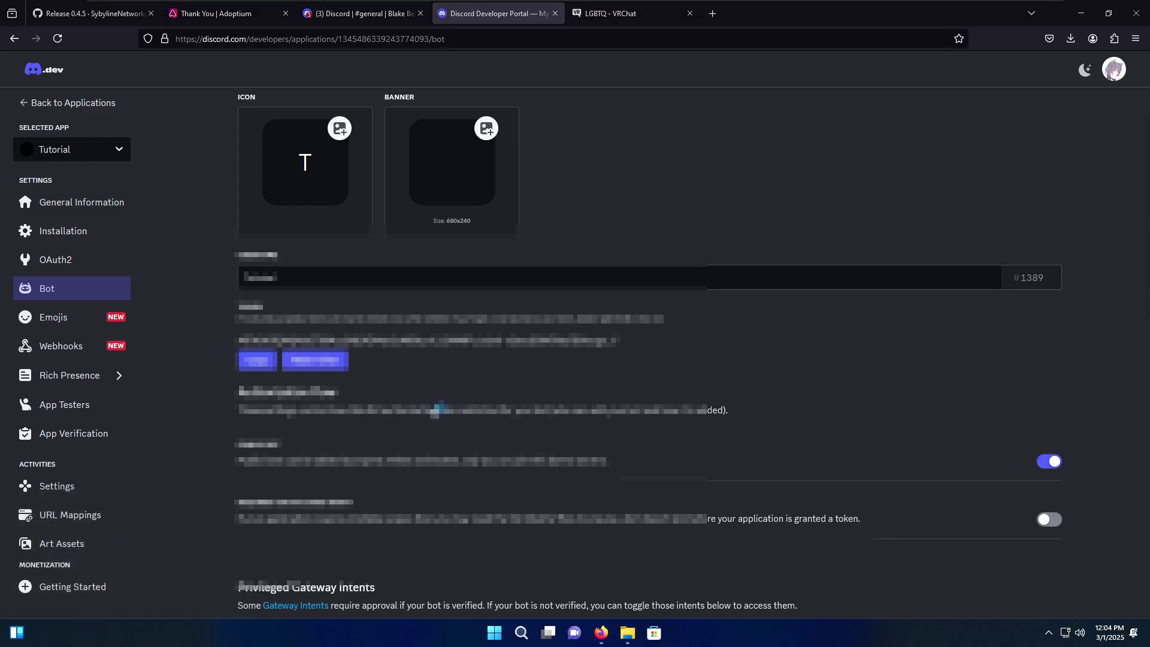
{"action": "key", "text": "ctrl+v"}
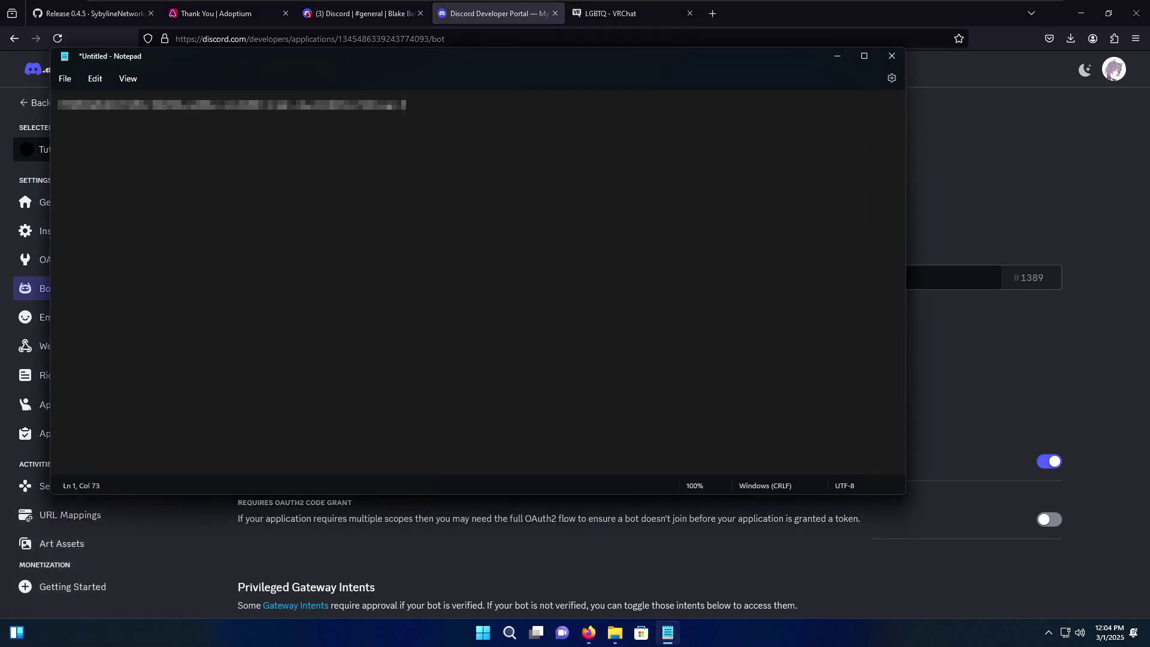
- Save the Notepad note as 'token' in the Downloads folder
{"action": "left_click", "coordinate": [64, 79]}
{"action": "left_click", "coordinate": [80, 161]}
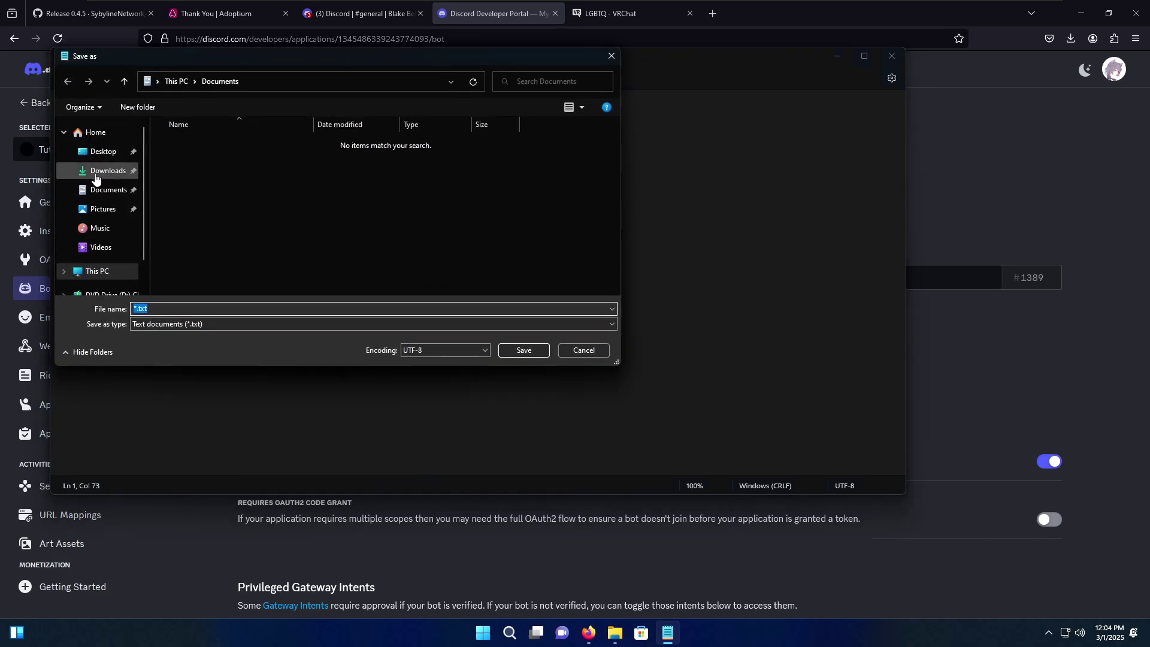
{"action": "left_click", "coordinate": [105, 171]}
{"action": "type", "text": "token"}
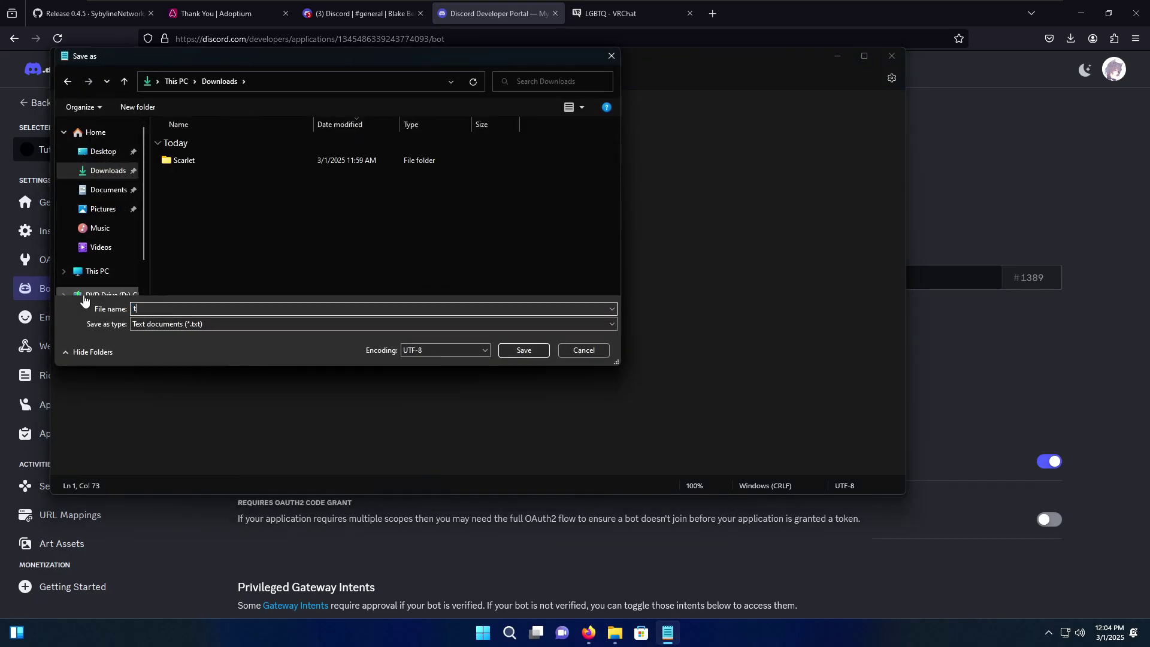
{"action": "key", "text": "Return"}
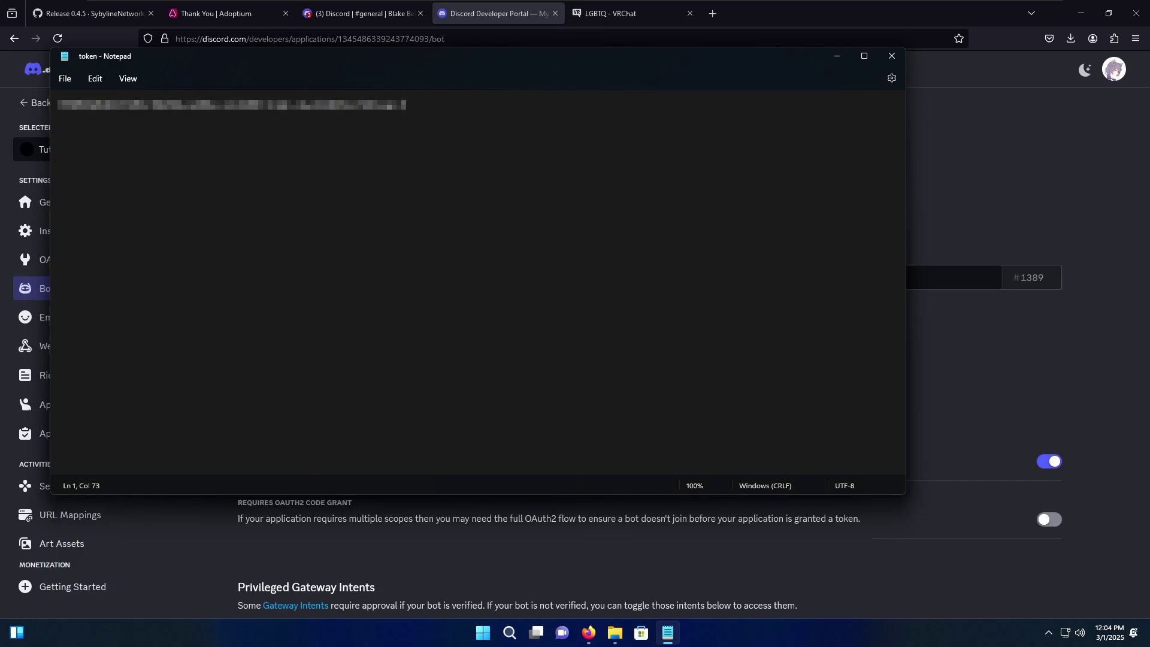
{"action": "key", "text": "ctrl+a"}
{"action": "left_click", "coordinate": [232, 105]}
- Copy the Tutorial app's install link from the portal's Installation page
{"action": "left_click", "coordinate": [836, 56]}
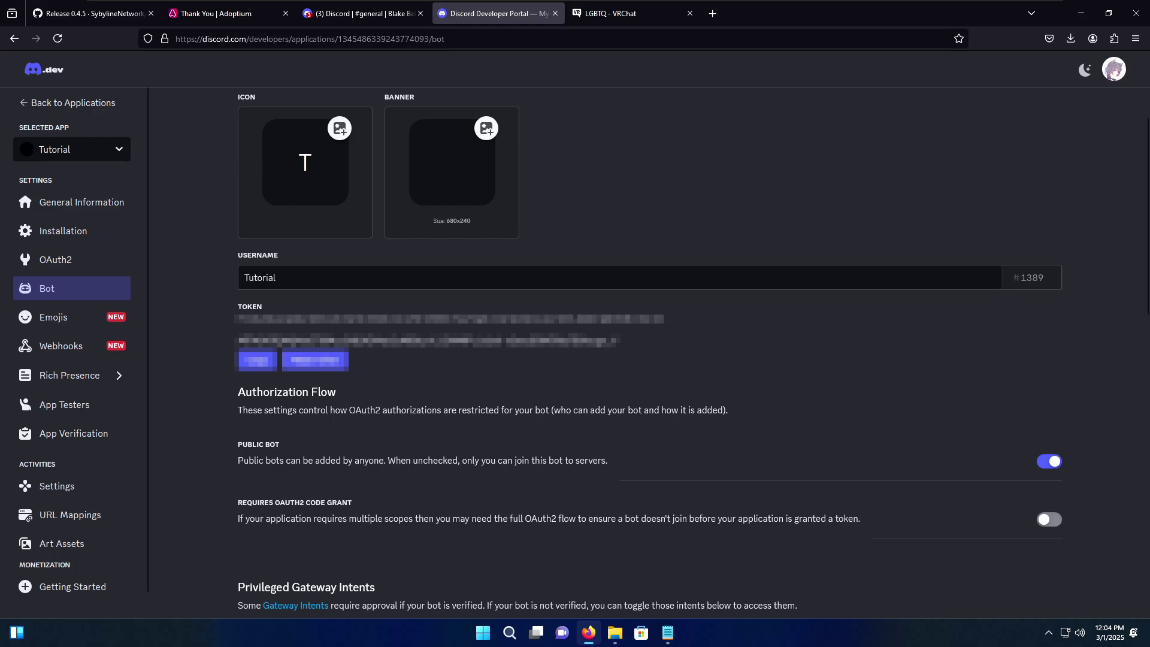
{"action": "left_click", "coordinate": [96, 231]}
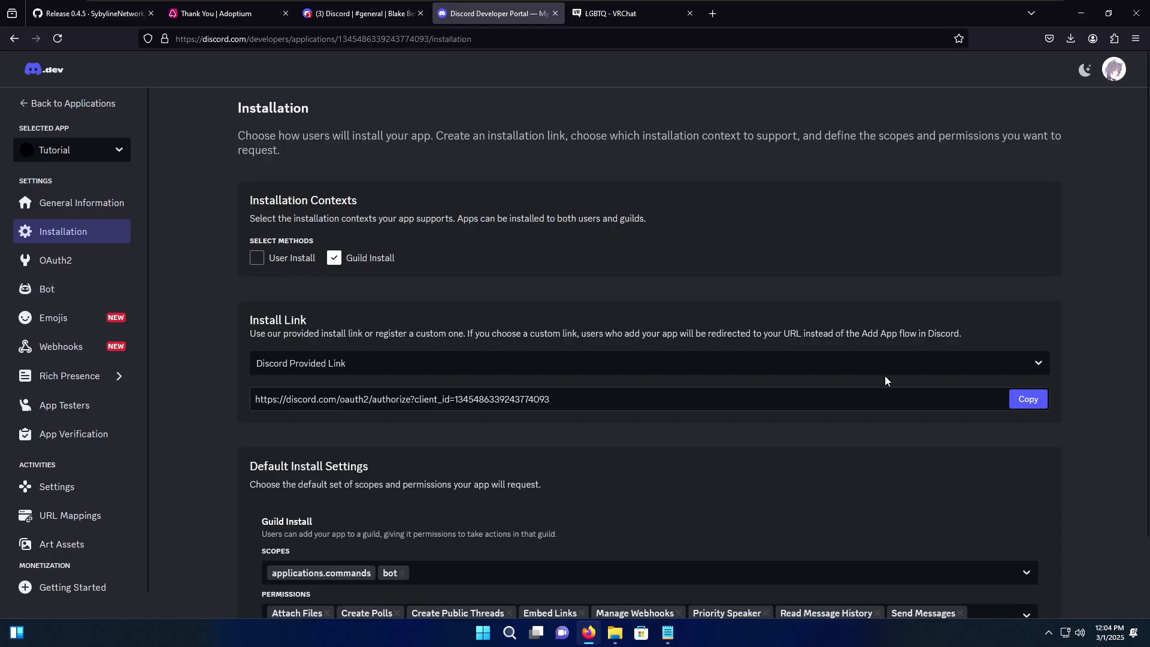
{"action": "left_click_drag", "start_coordinate": [601, 398], "coordinate": [242, 390]}
{"action": "left_click", "coordinate": [1027, 399]}
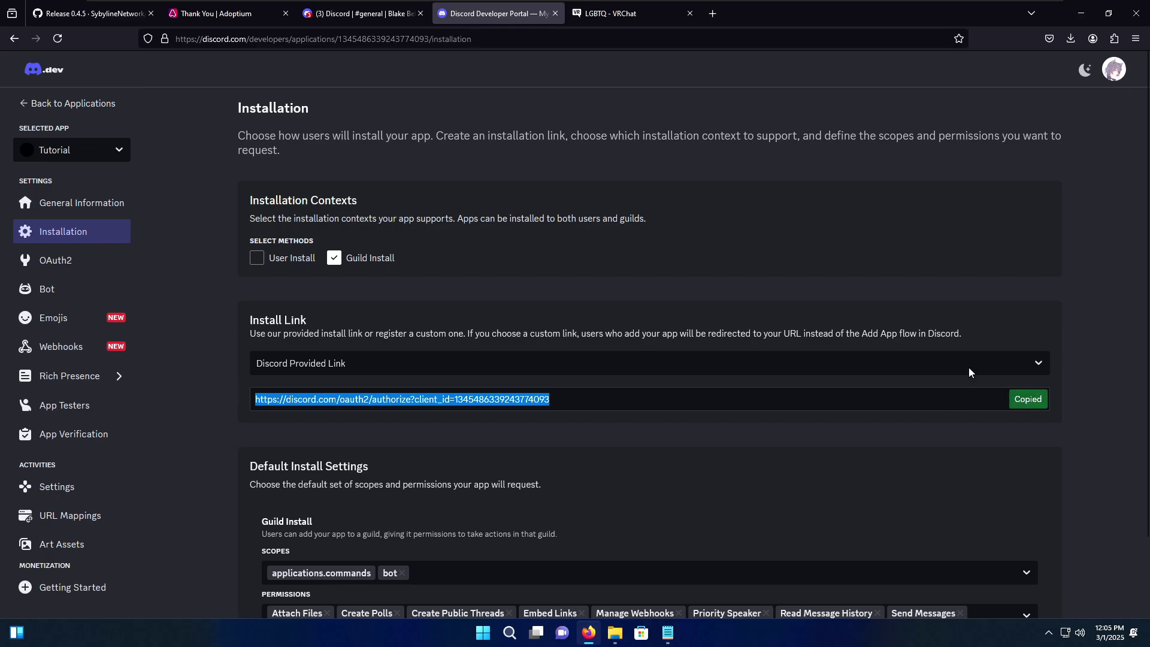
{"action": "left_click", "coordinate": [359, 14]}
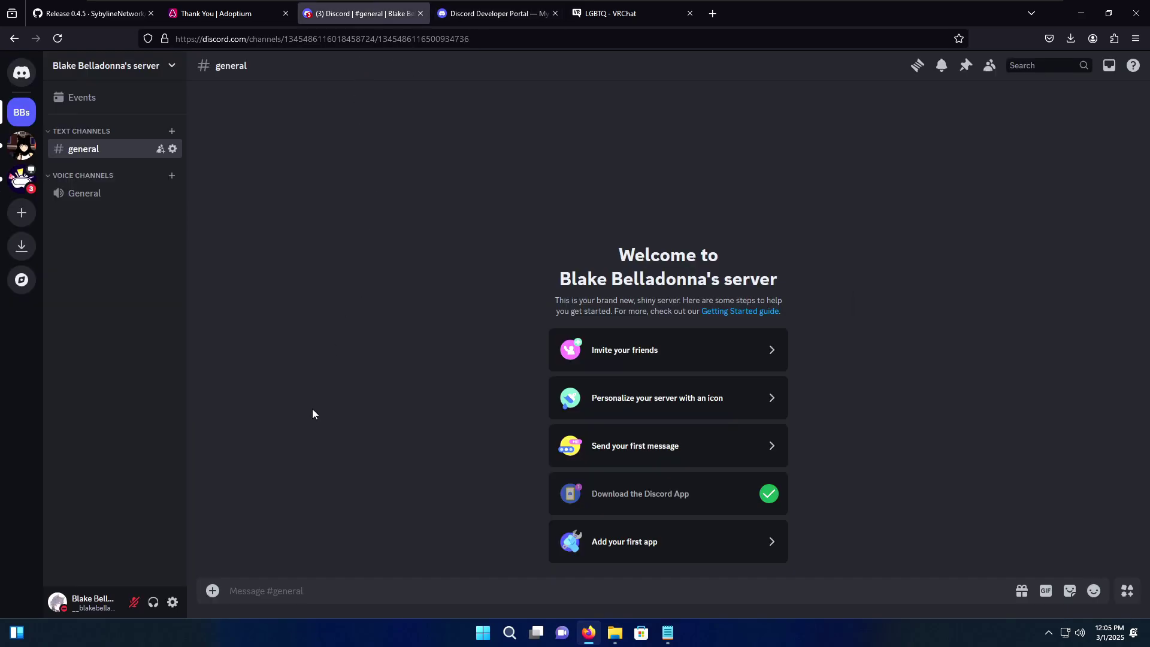
- Post the Tutorial install link in #general and start adding the app with Add App
{"action": "key", "text": "ctrl+v"}
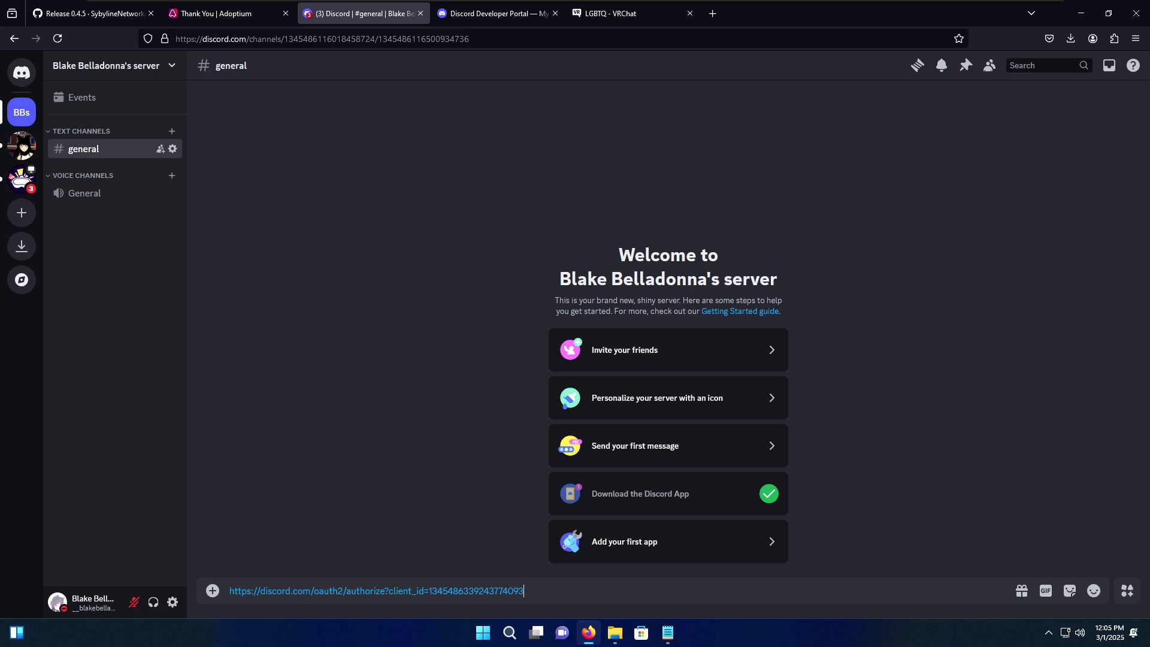
{"action": "key", "text": "Return"}
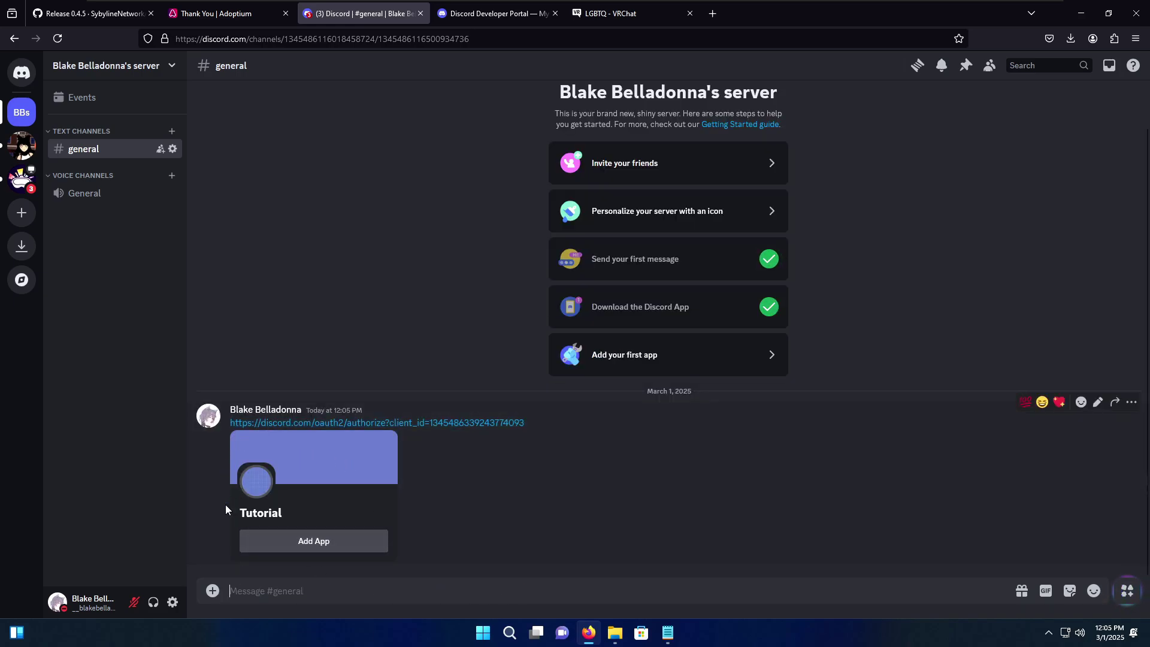
{"action": "left_click", "coordinate": [309, 542]}
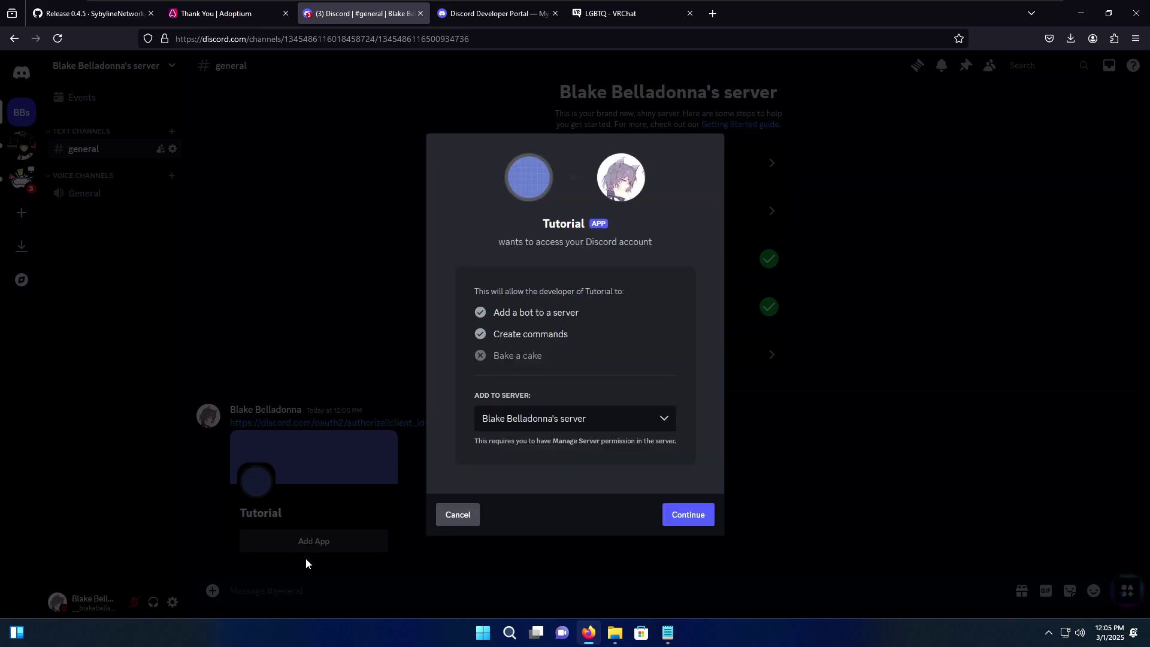
- Pick the new server for Tutorial, authorize it, pass the captcha, and close the success dialog
{"action": "left_click", "coordinate": [521, 418]}
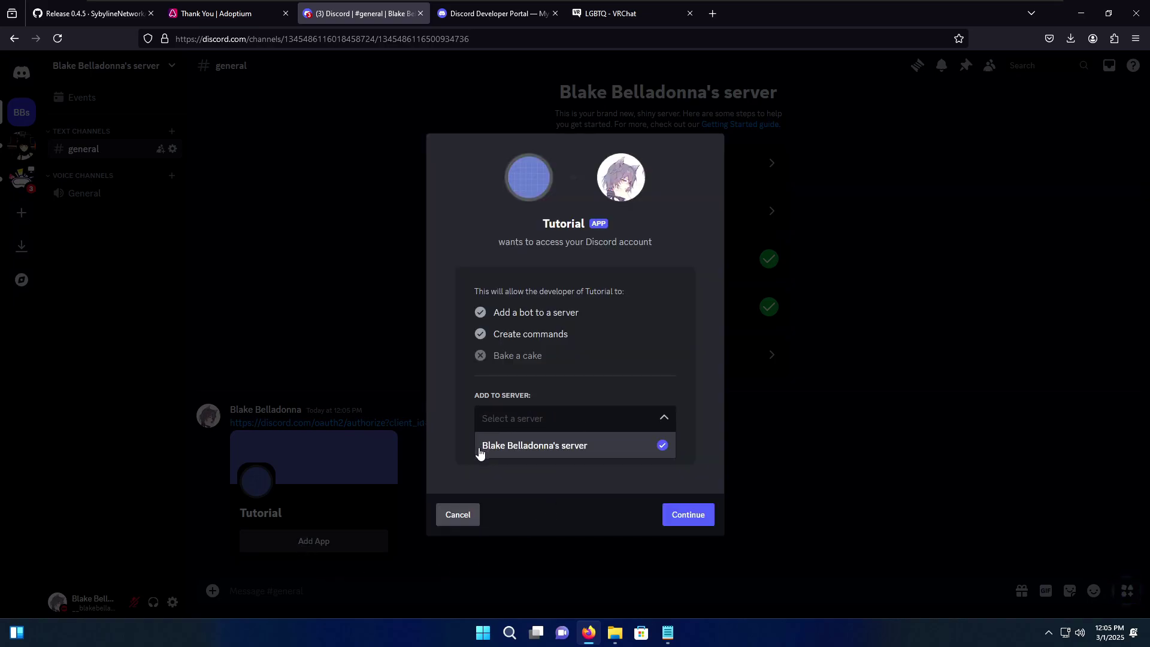
{"action": "left_click", "coordinate": [514, 444]}
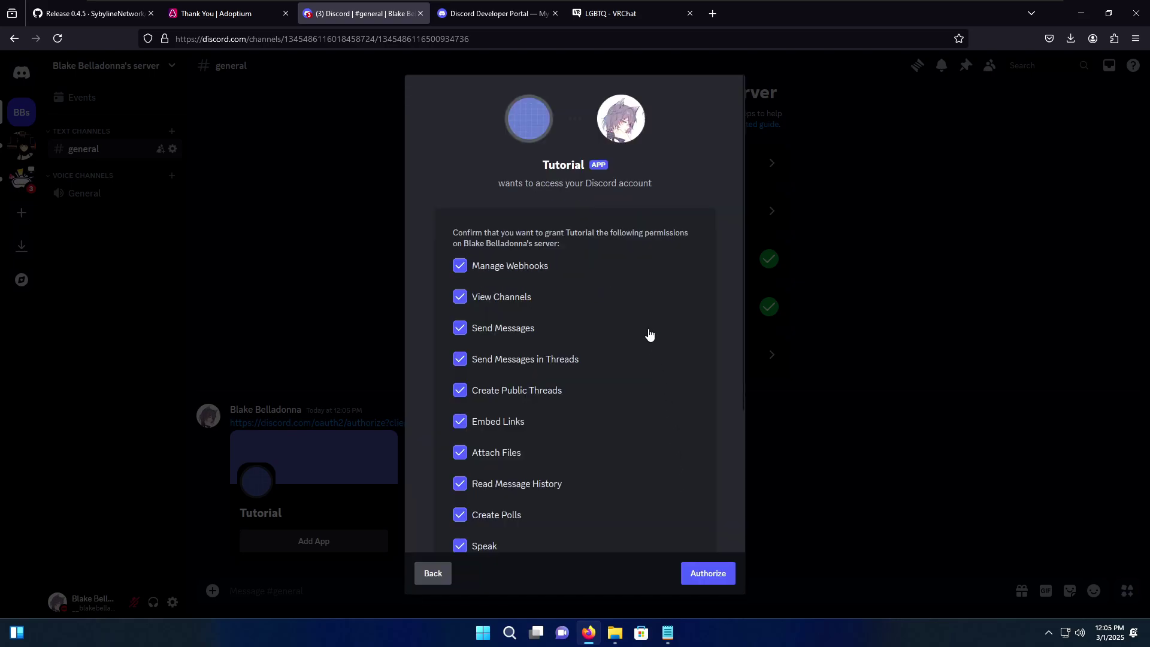
{"action": "scroll", "coordinate": [643, 323], "scroll_direction": "down", "scroll_amount": 3}
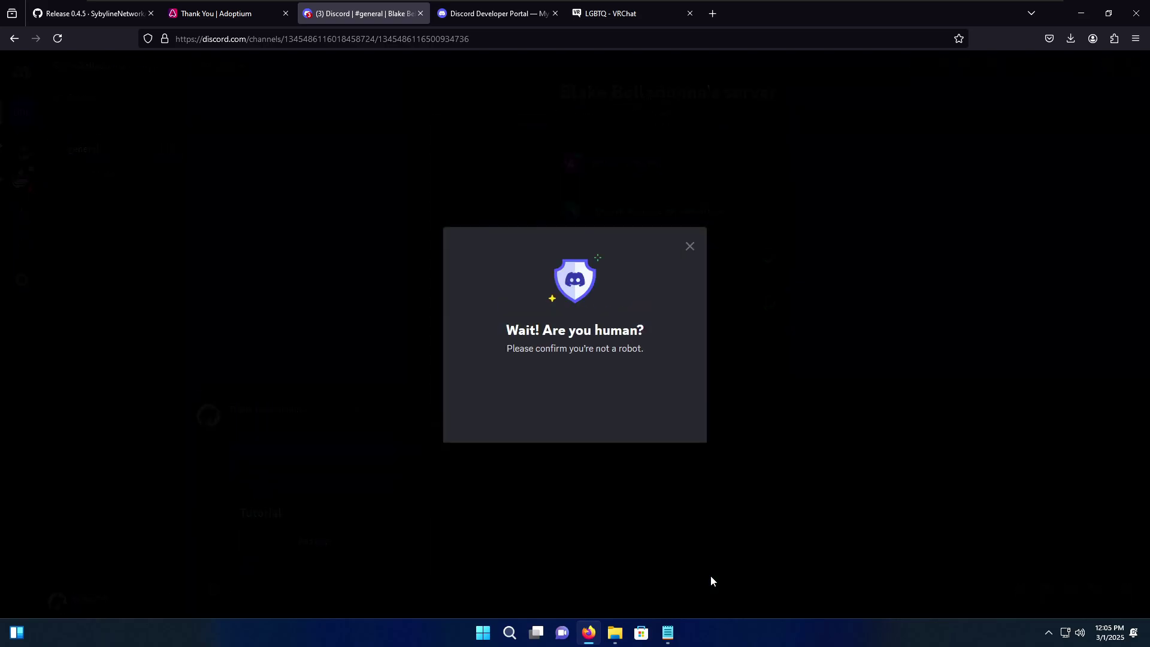
{"action": "left_click", "coordinate": [510, 391]}
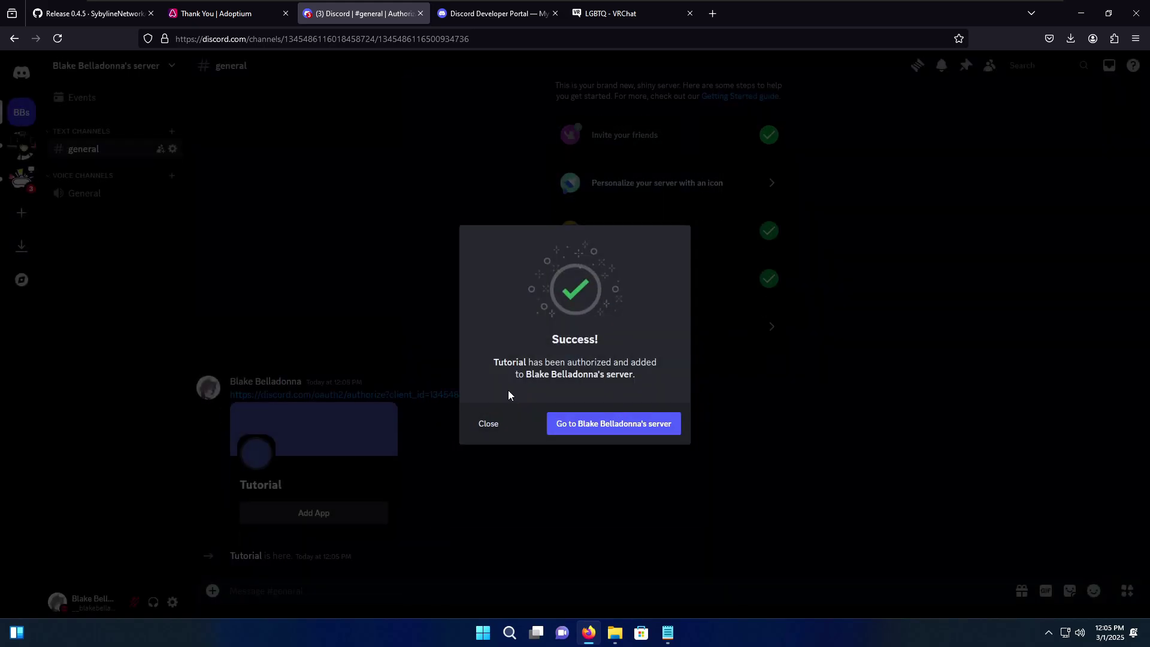
{"action": "left_click", "coordinate": [487, 419]}
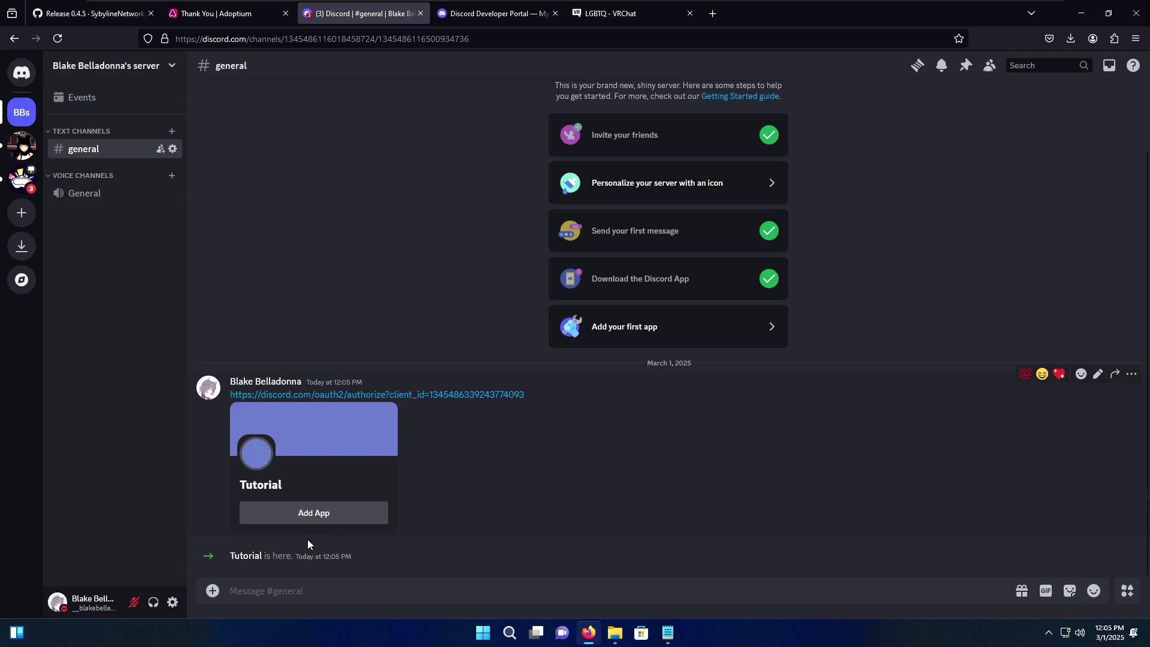
- Check the member list shows Tutorial as an offline app, then minimize the browser
{"action": "left_click_drag", "start_coordinate": [236, 557], "coordinate": [271, 557]}
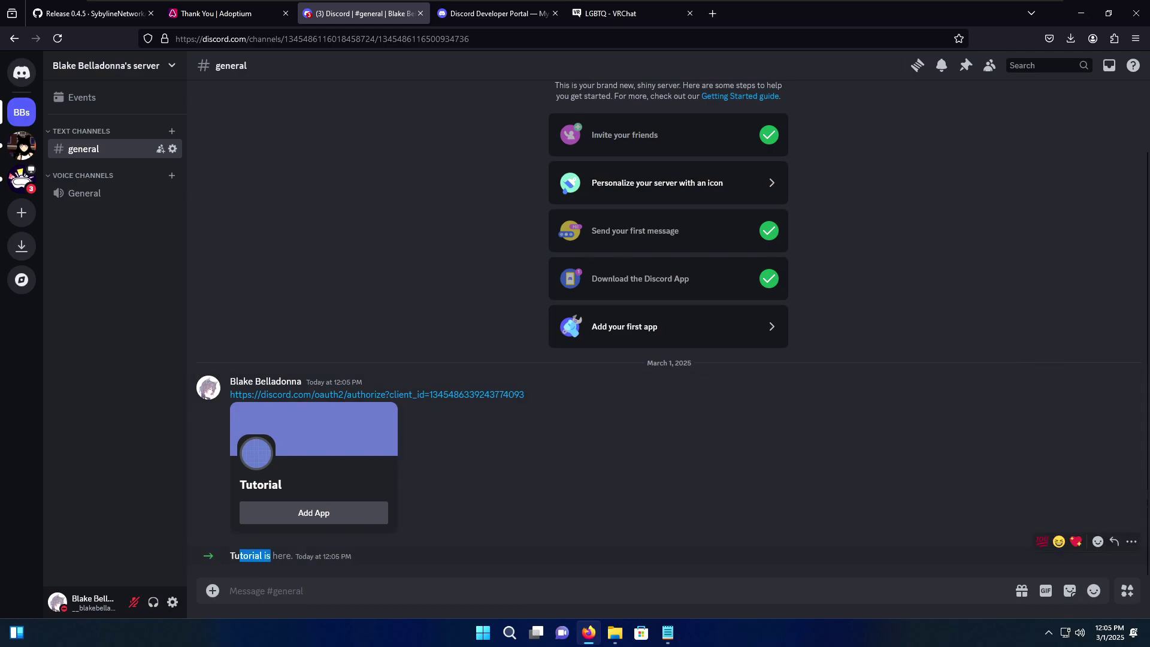
{"action": "left_click", "coordinate": [351, 540]}
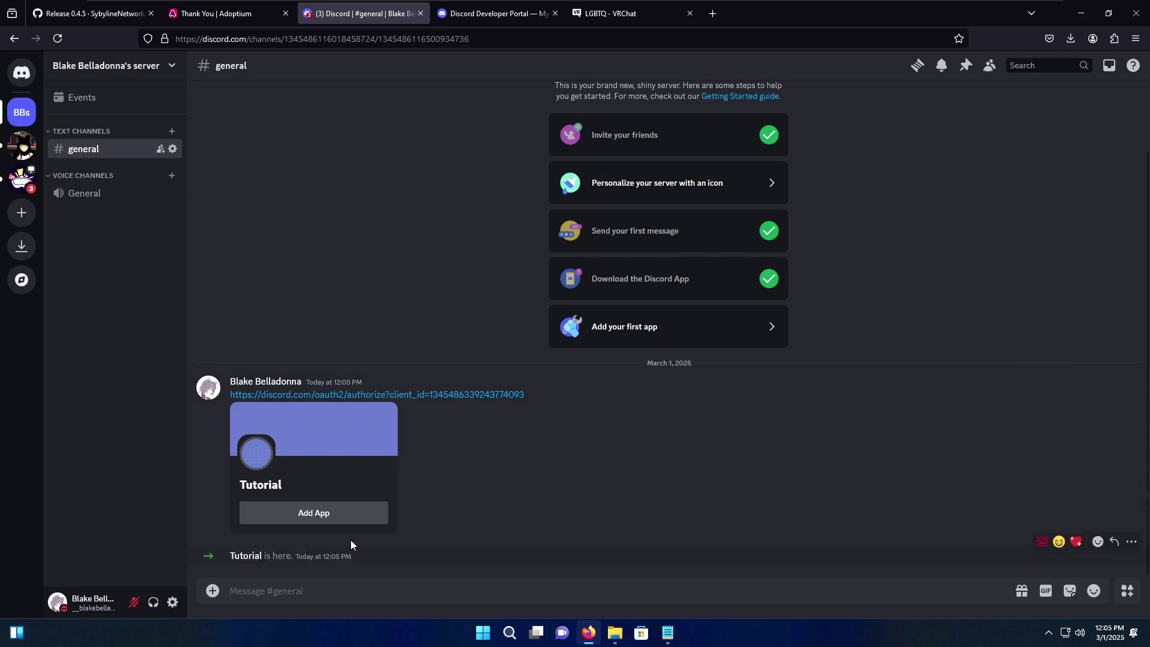
{"action": "left_click", "coordinate": [989, 65]}
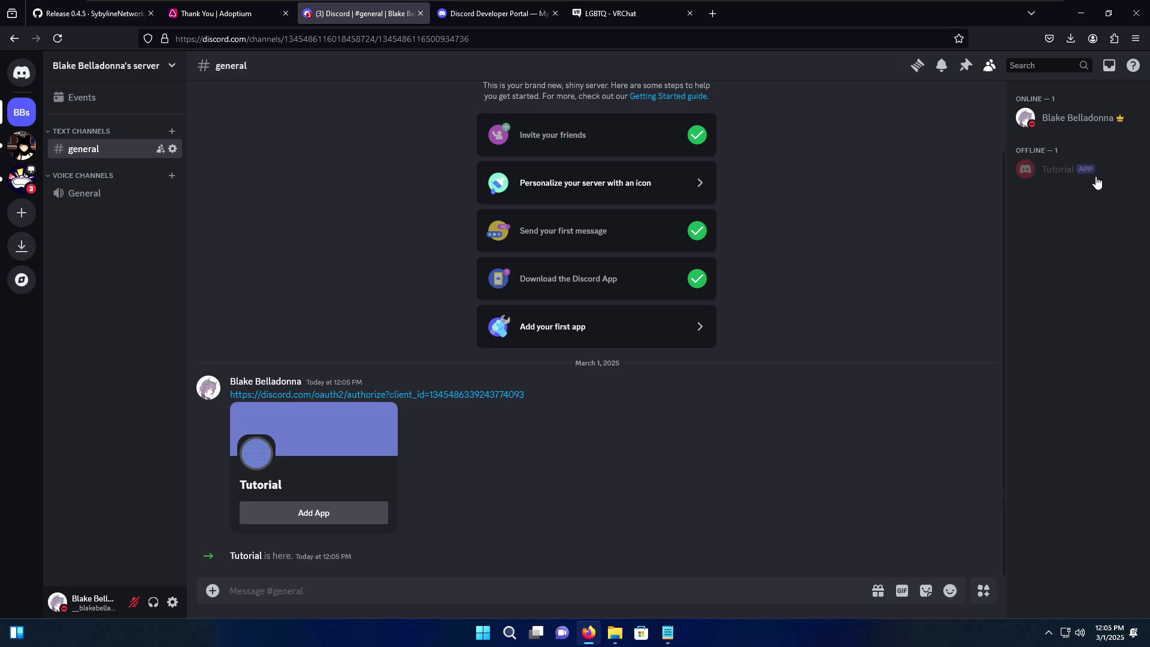
{"action": "left_click", "coordinate": [1072, 19]}
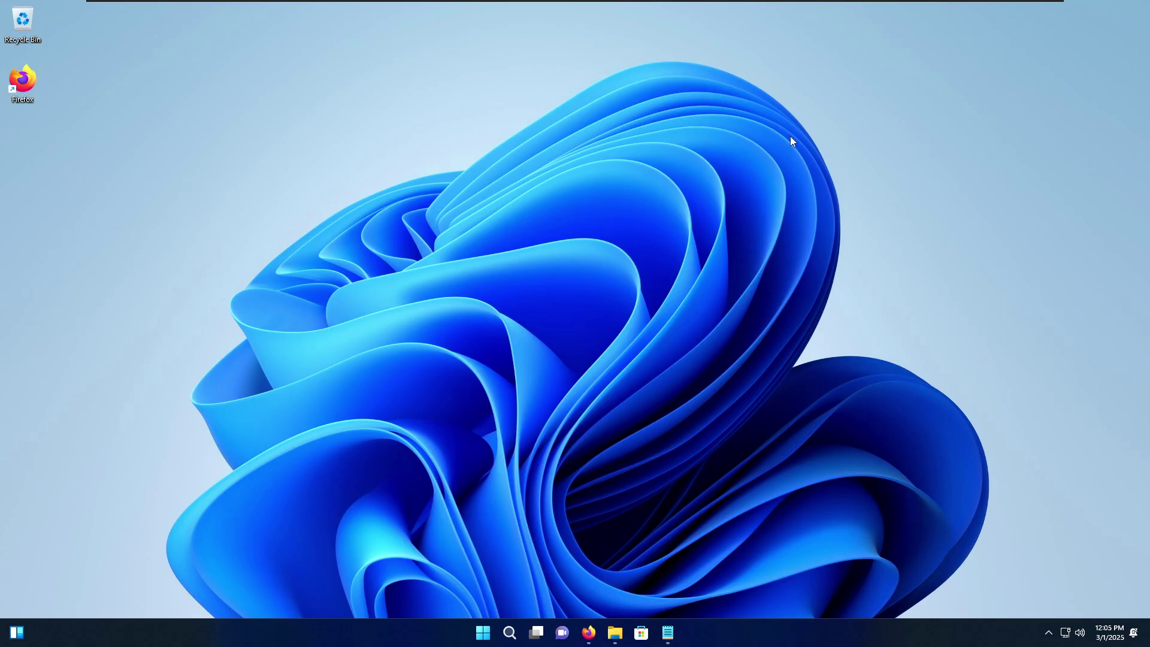
- Run run.bat from Downloads\Scarlet, choosing More info and Run anyway at the SmartScreen warning
{"action": "left_click", "coordinate": [615, 633]}
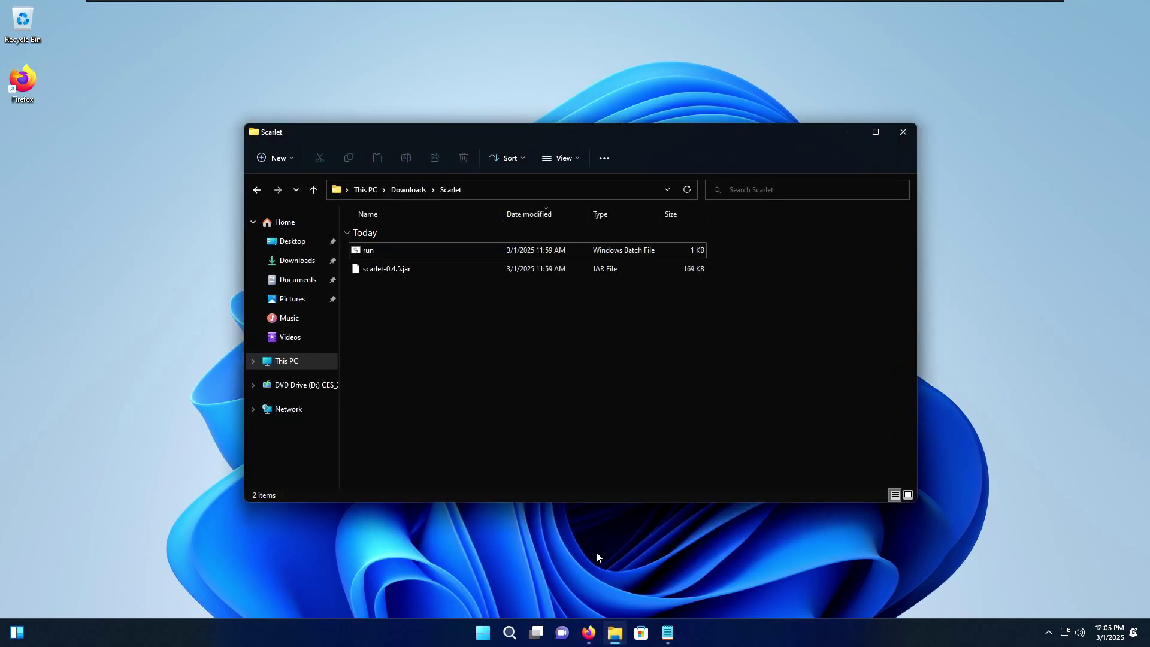
{"action": "right_click", "coordinate": [371, 250]}
{"action": "left_click", "coordinate": [413, 293]}
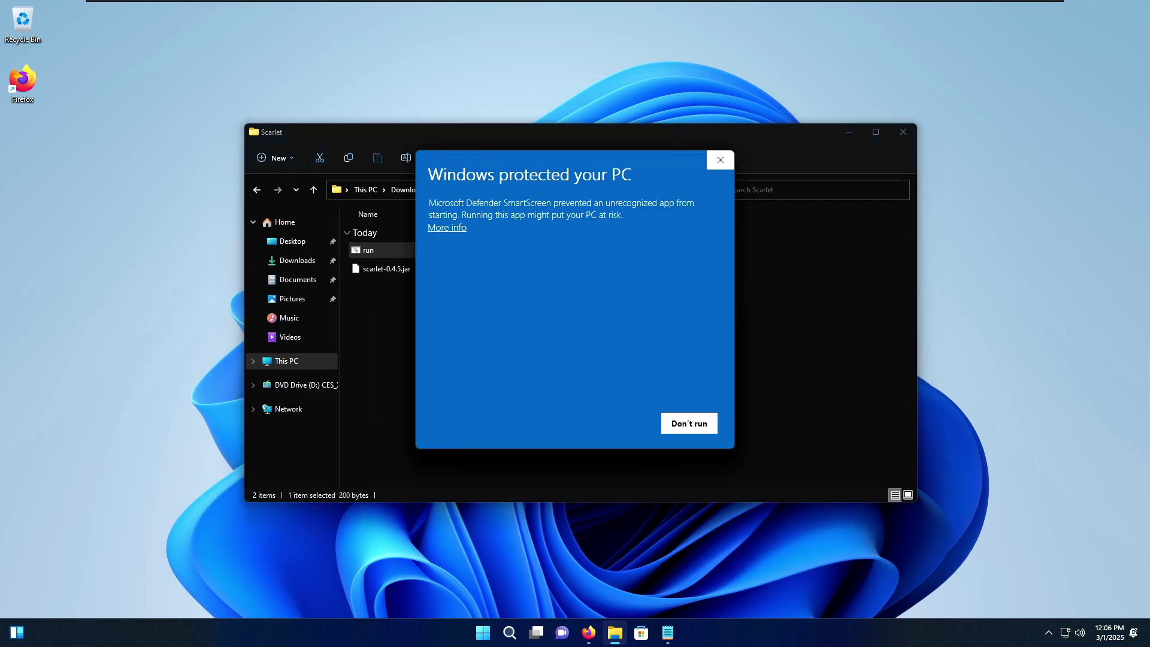
{"action": "left_click_drag", "start_coordinate": [474, 174], "coordinate": [425, 174]}
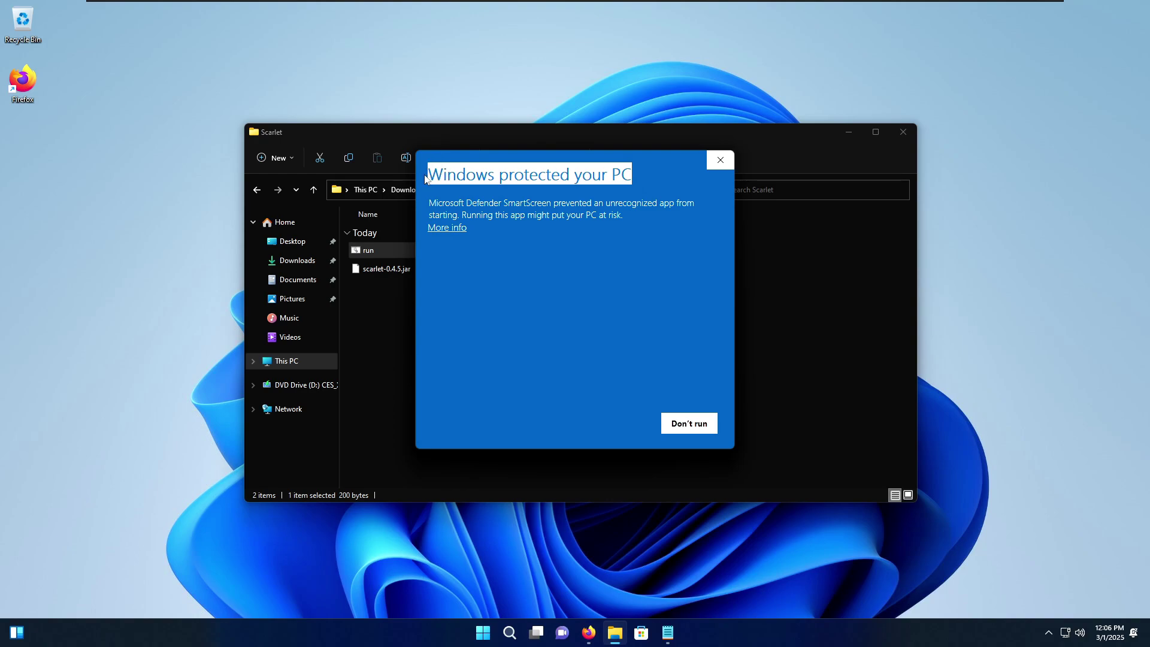
{"action": "left_click", "coordinate": [475, 228]}
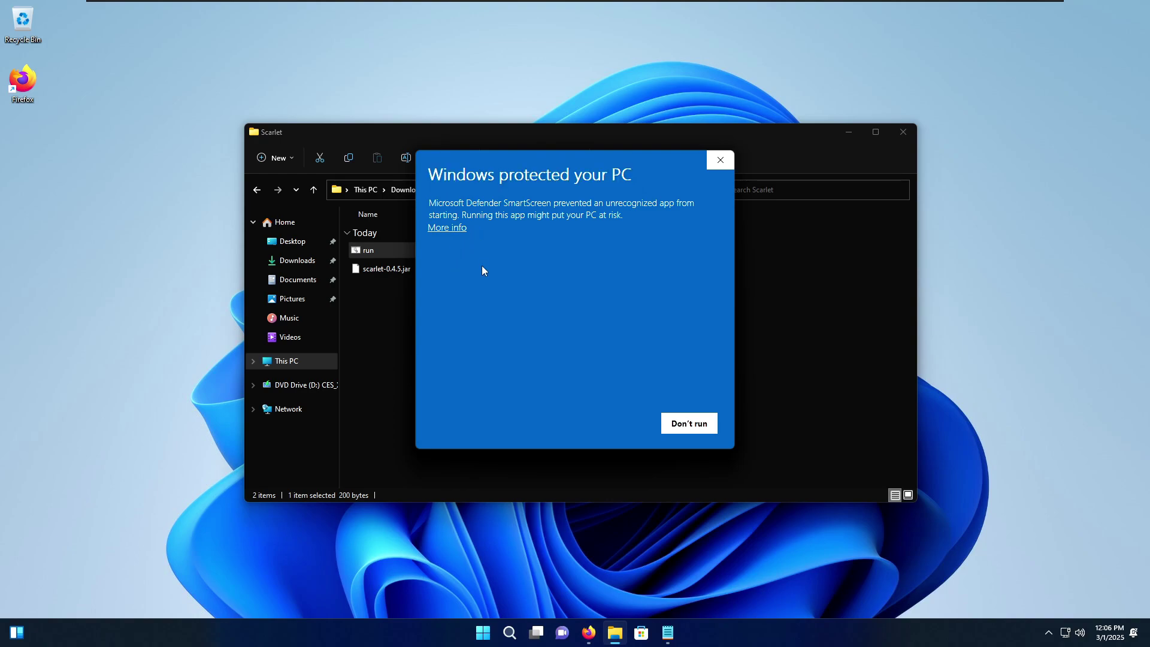
{"action": "left_click", "coordinate": [448, 230]}
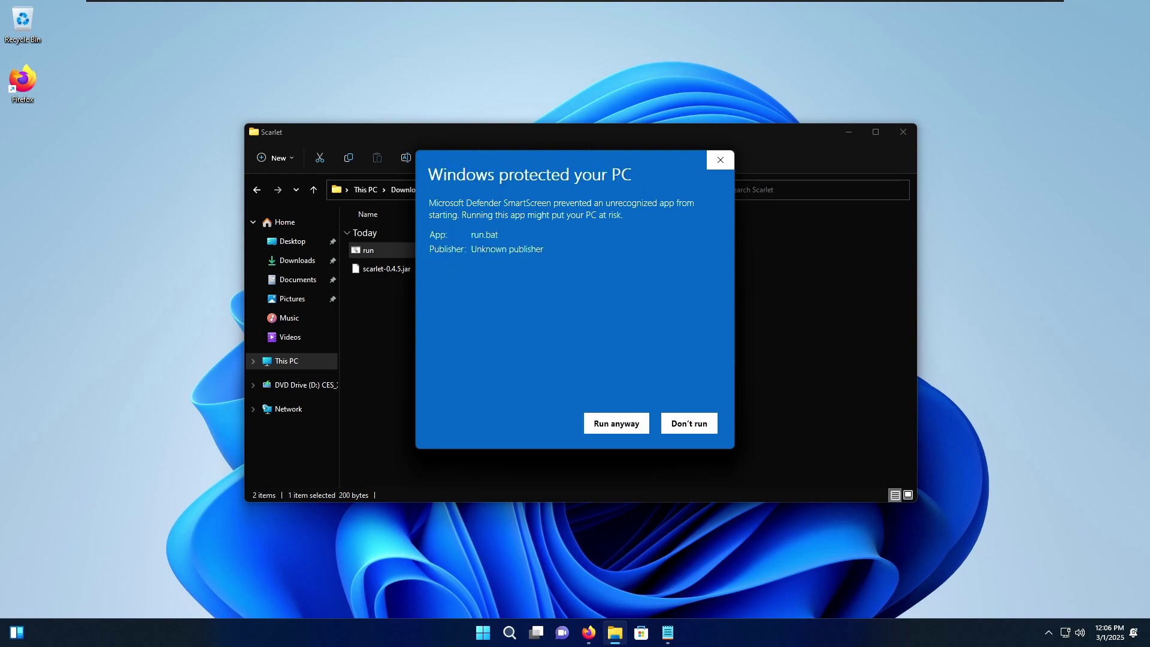
{"action": "left_click", "coordinate": [617, 424]}
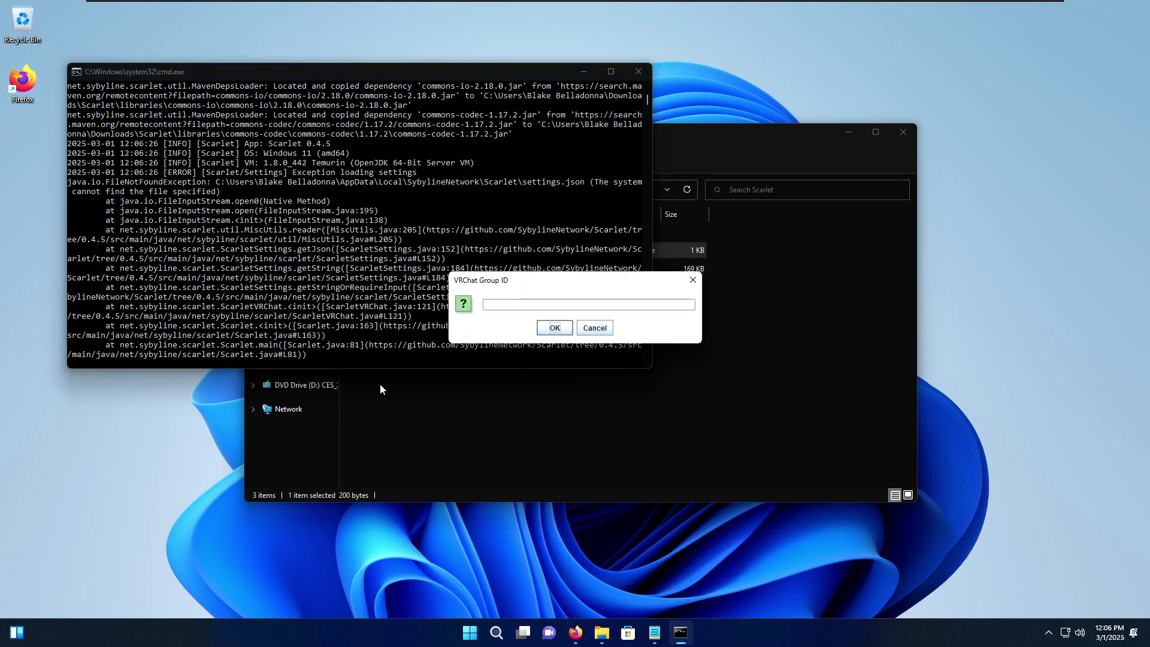
- Once Scarlet asks for the VRChat Group ID, bring the browser back to the front
{"action": "left_click", "coordinate": [575, 633]}
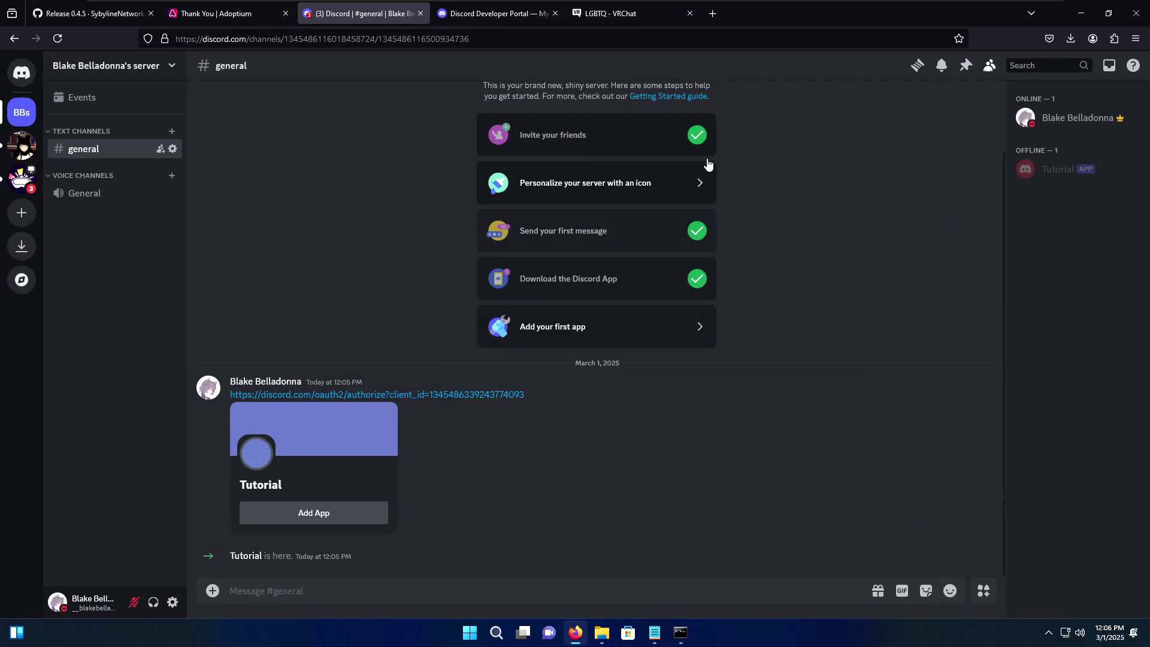
- Copy the LGBTQ group's grp_ ID from the VRChat page URL and submit it to Scarlet
{"action": "left_click", "coordinate": [635, 15]}
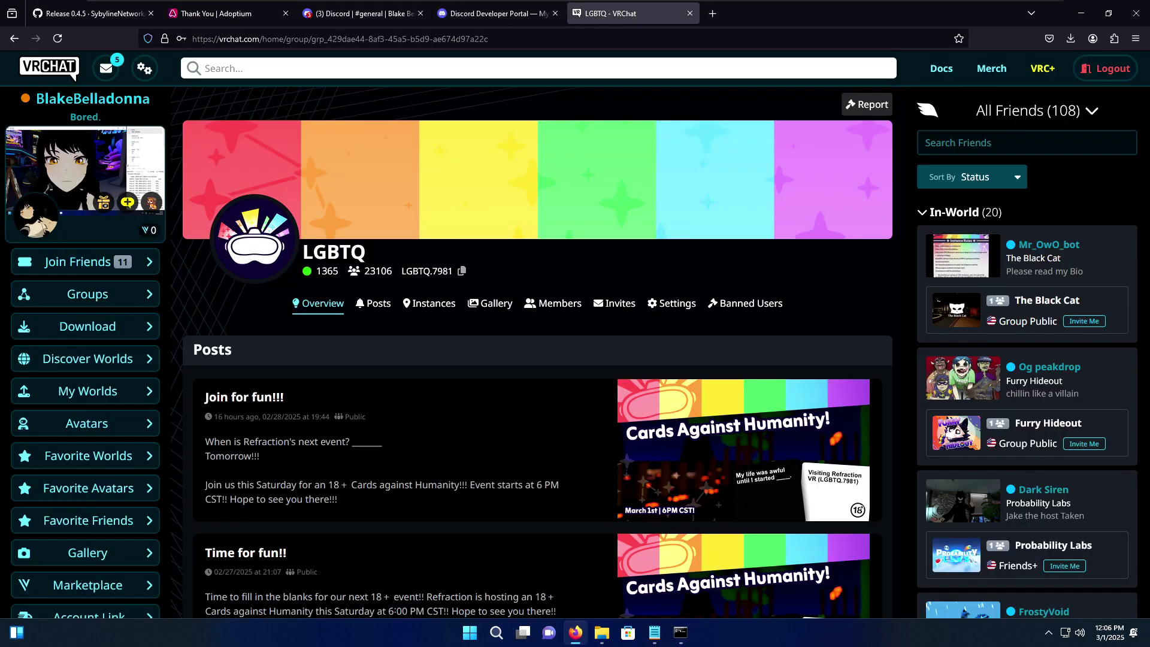
{"action": "left_click_drag", "start_coordinate": [488, 38], "coordinate": [308, 39]}
{"action": "left_click_drag", "start_coordinate": [488, 38], "coordinate": [319, 38]}
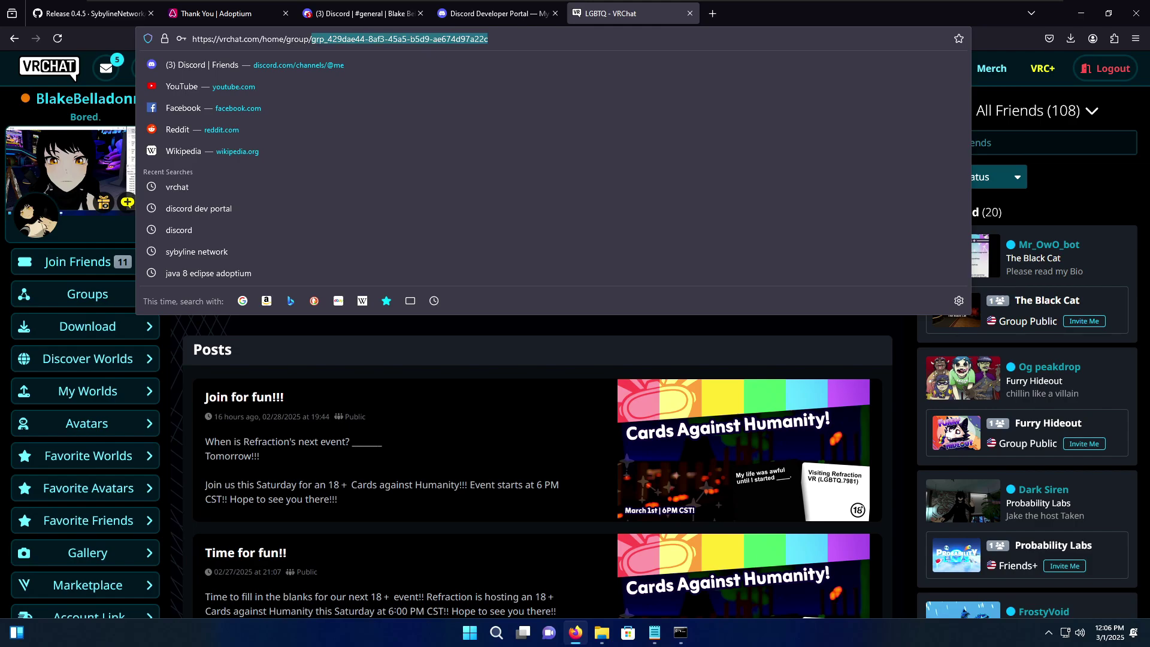
{"action": "left_click_drag", "start_coordinate": [311, 38], "coordinate": [489, 38]}
{"action": "right_click", "coordinate": [459, 38]}
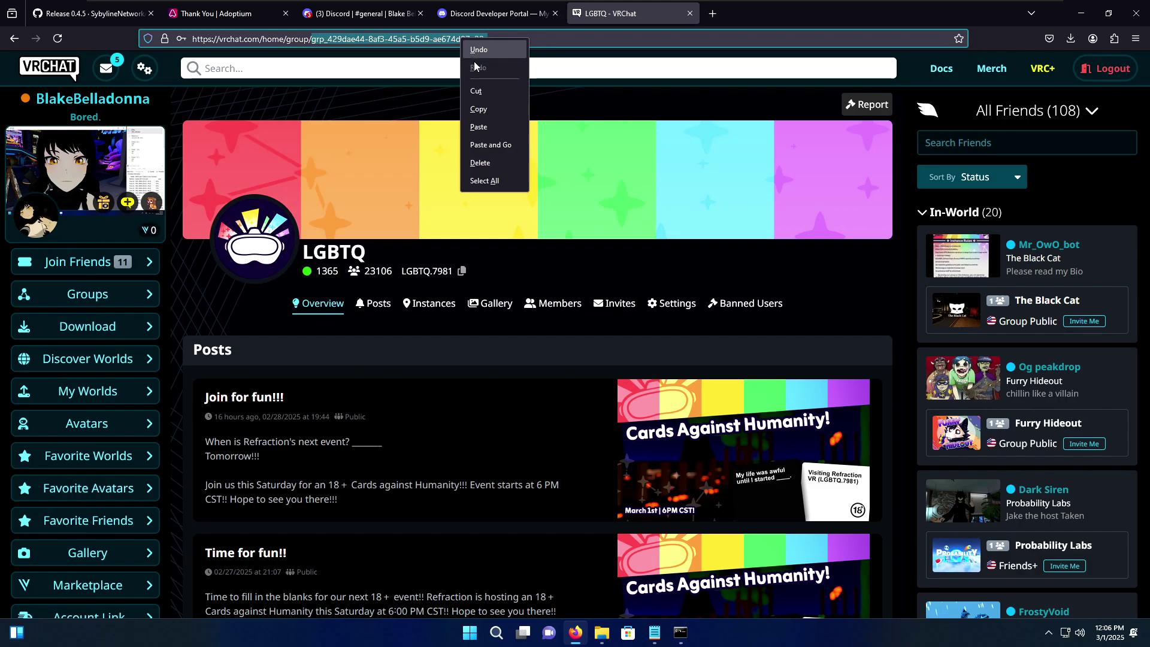
{"action": "left_click", "coordinate": [476, 109]}
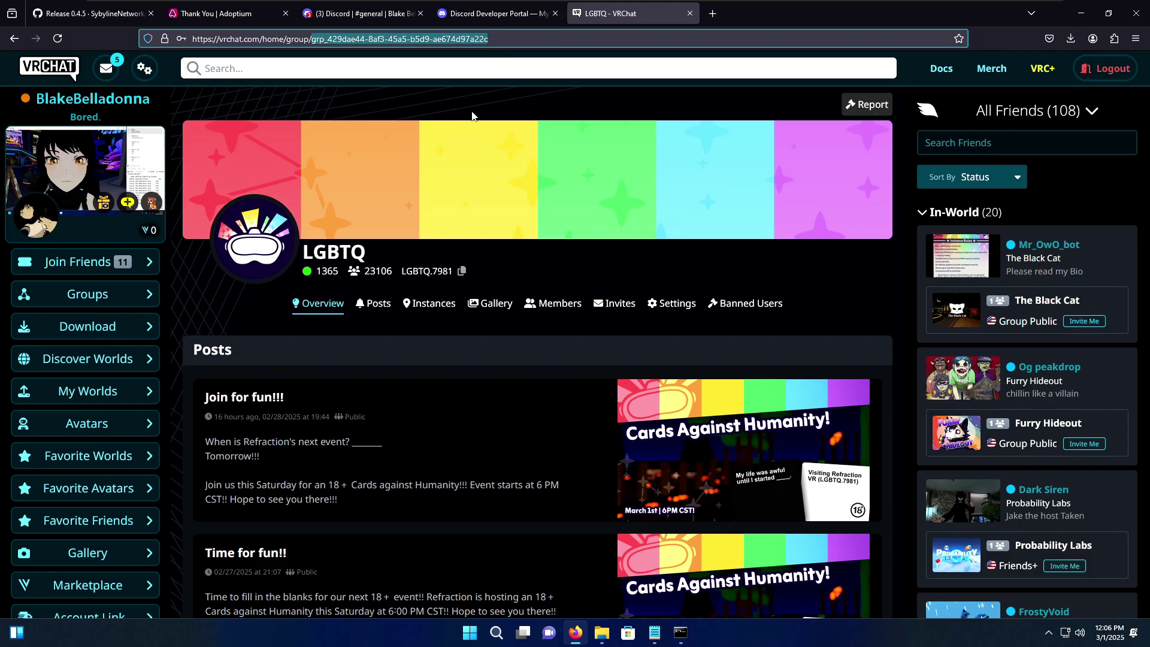
{"action": "left_click", "coordinate": [1081, 13]}
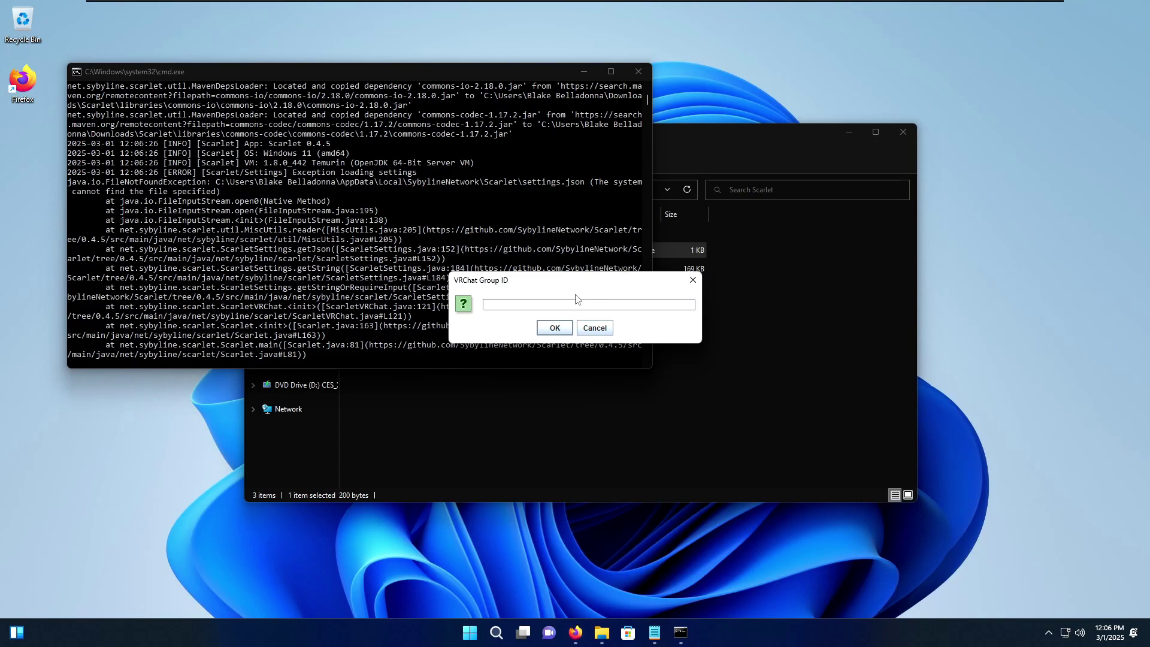
{"action": "key", "text": "ctrl+v"}
{"action": "left_click", "coordinate": [563, 328]}
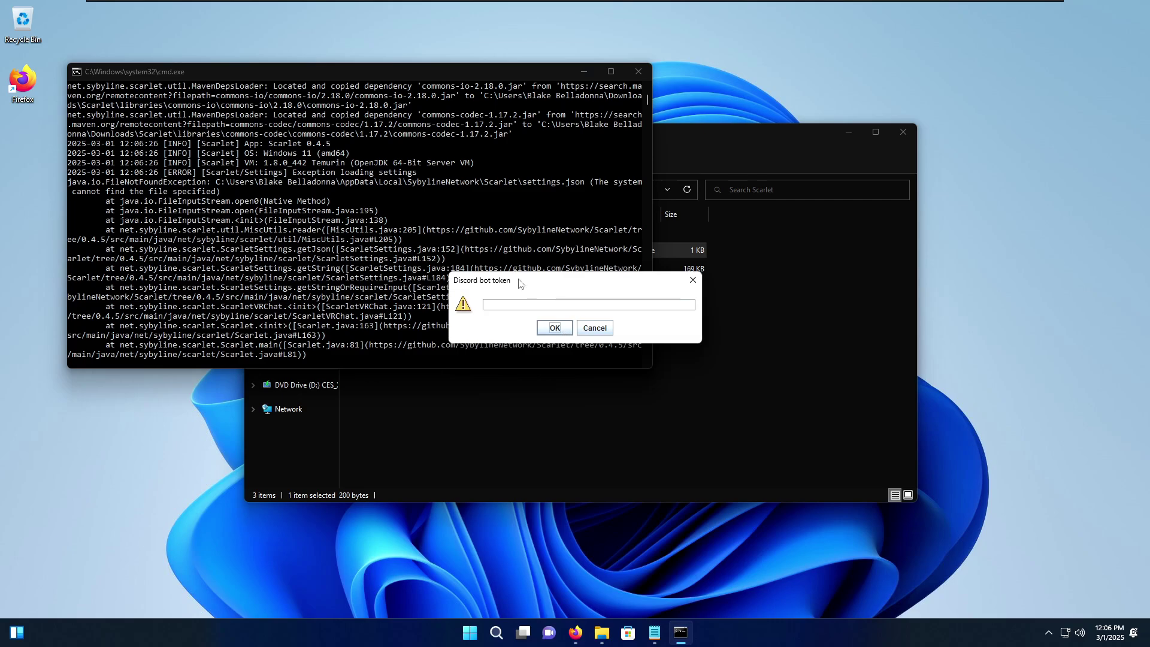
- Copy the Discord bot token from the Notepad token note
{"action": "left_click_drag", "start_coordinate": [520, 283], "coordinate": [883, 520]}
{"action": "left_click", "coordinate": [654, 632]}
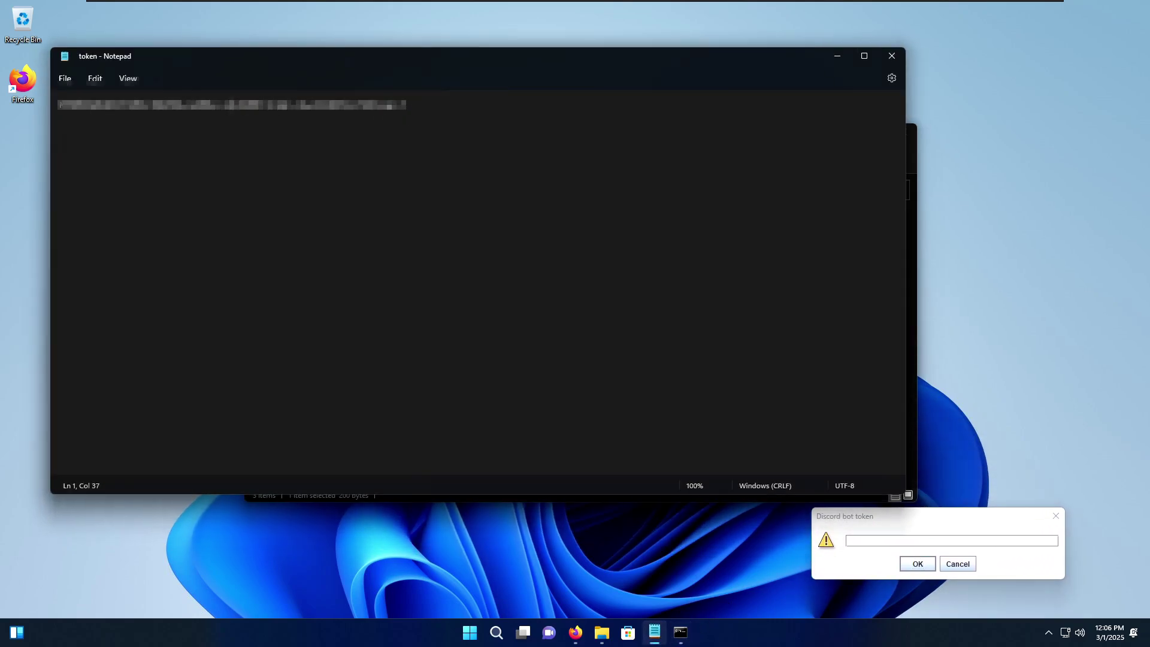
{"action": "key", "text": "ctrl+a"}
{"action": "right_click", "coordinate": [90, 106]}
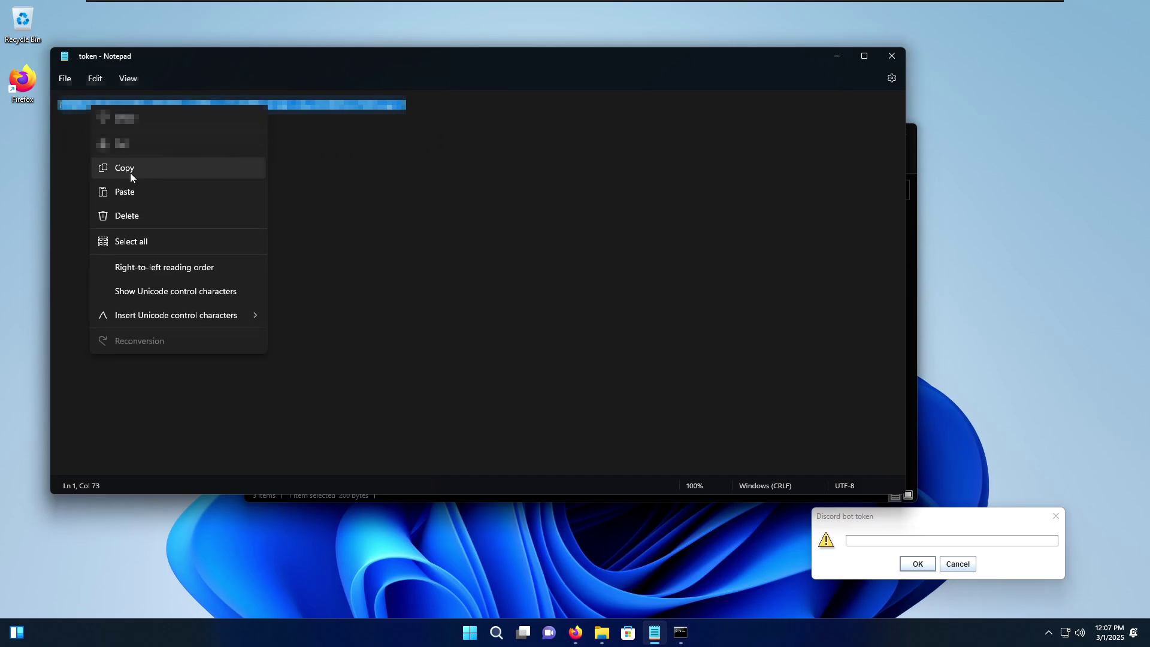
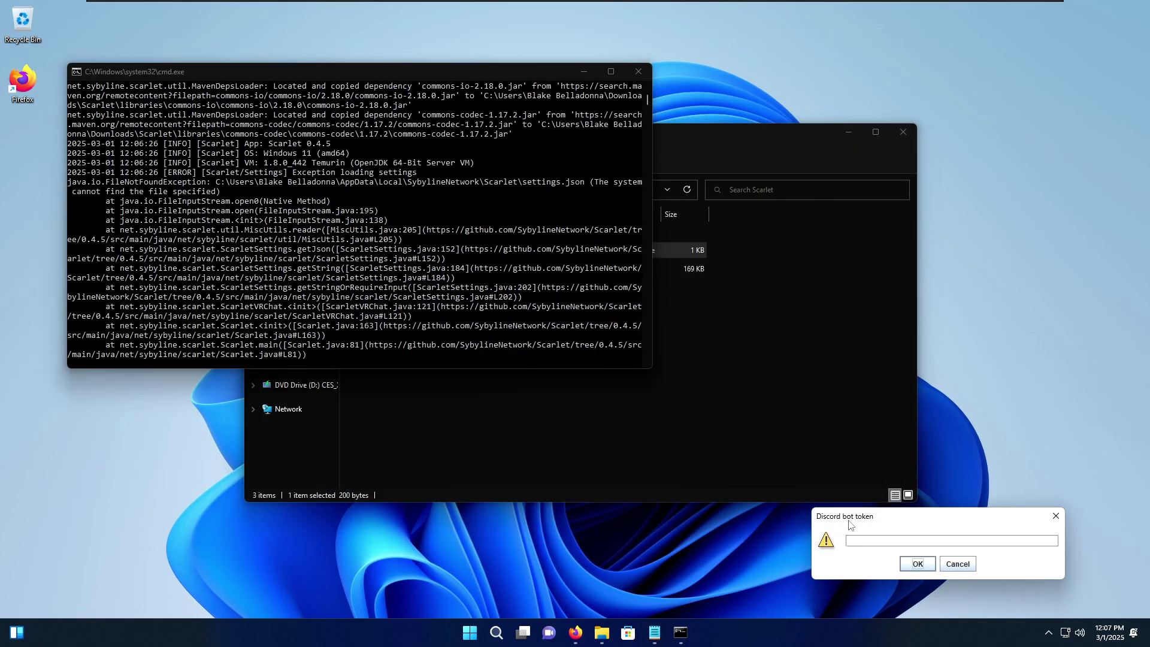
- Paste the Discord bot token into Scarlet's token prompt and confirm it, then bring Firefox forward
{"action": "key", "text": "ctrl+v"}
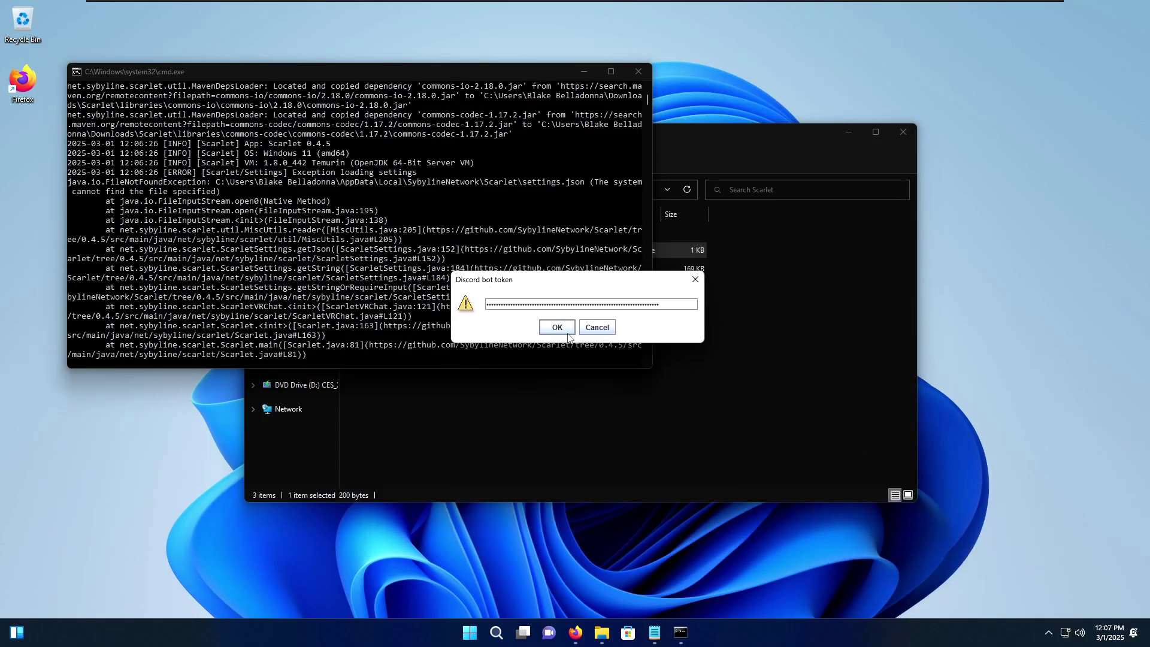
{"action": "left_click", "coordinate": [567, 331]}
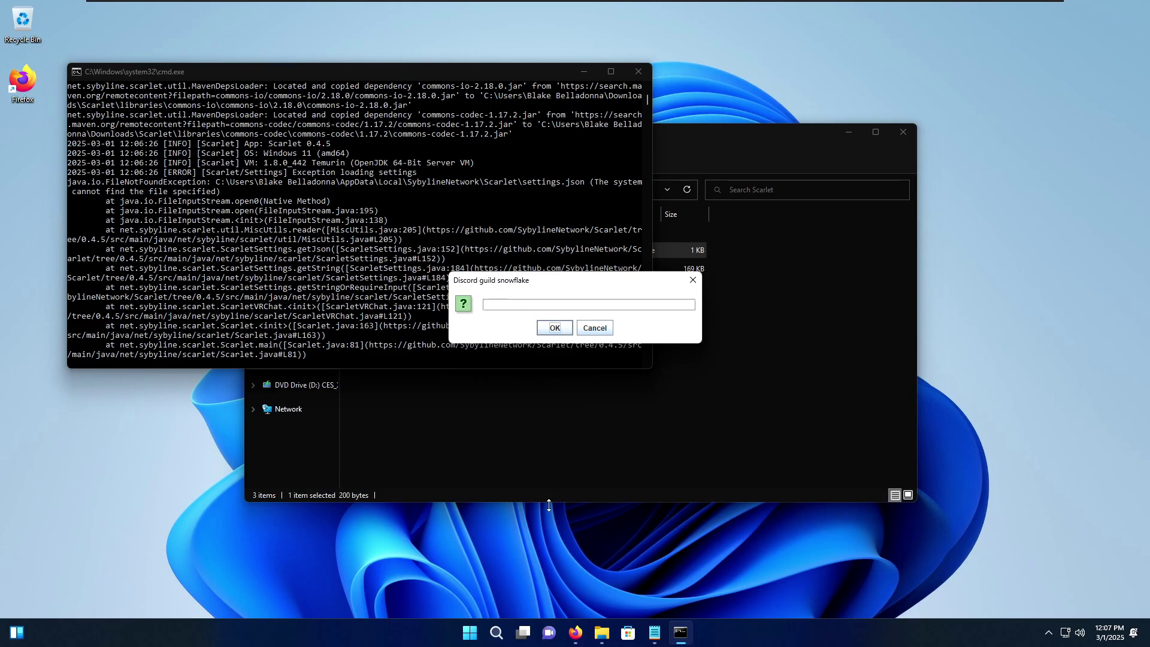
{"action": "left_click", "coordinate": [576, 632]}
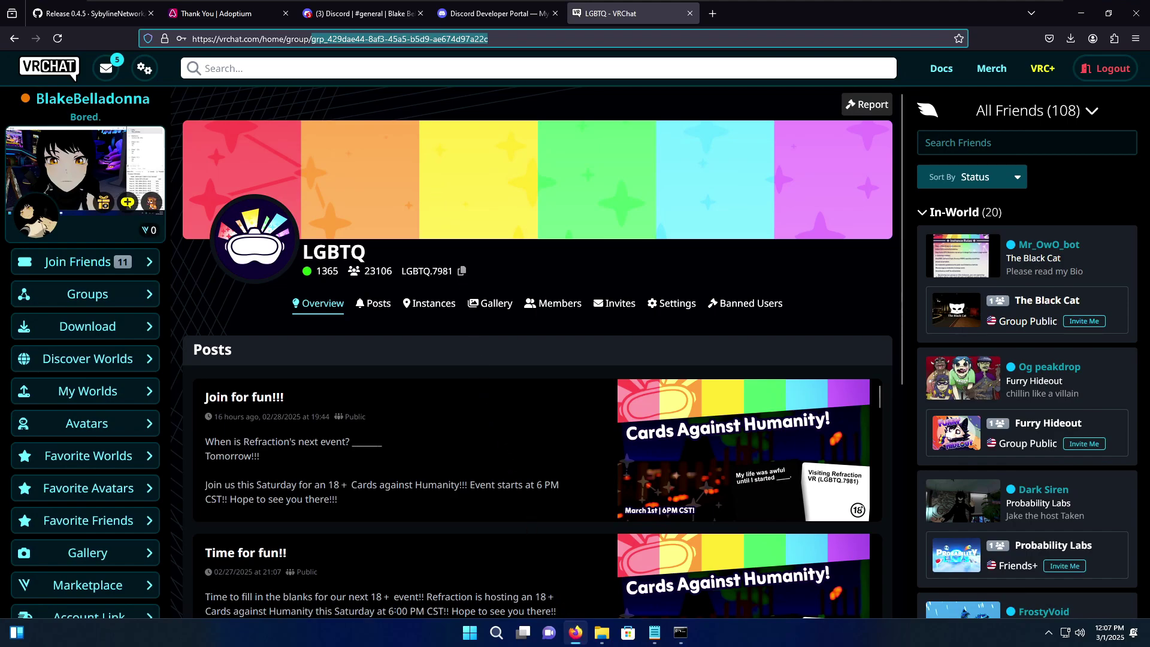
- Check Developer Mode is on in Discord's Advanced settings, then copy the server's ID
{"action": "left_click", "coordinate": [366, 18]}
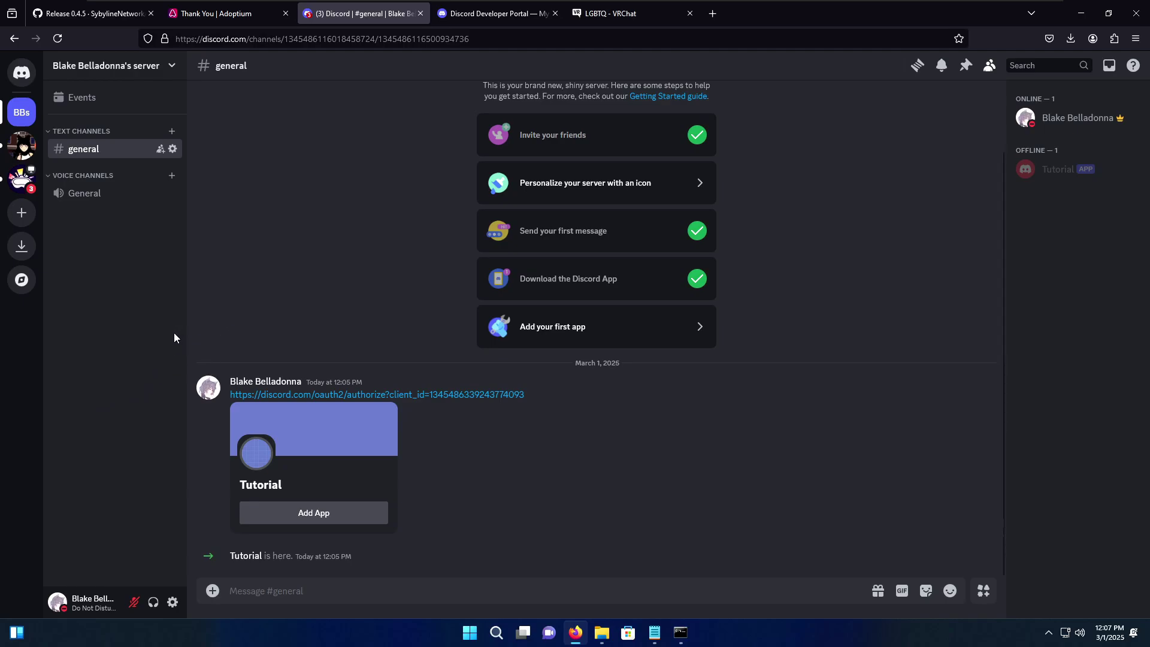
{"action": "left_click", "coordinate": [171, 603]}
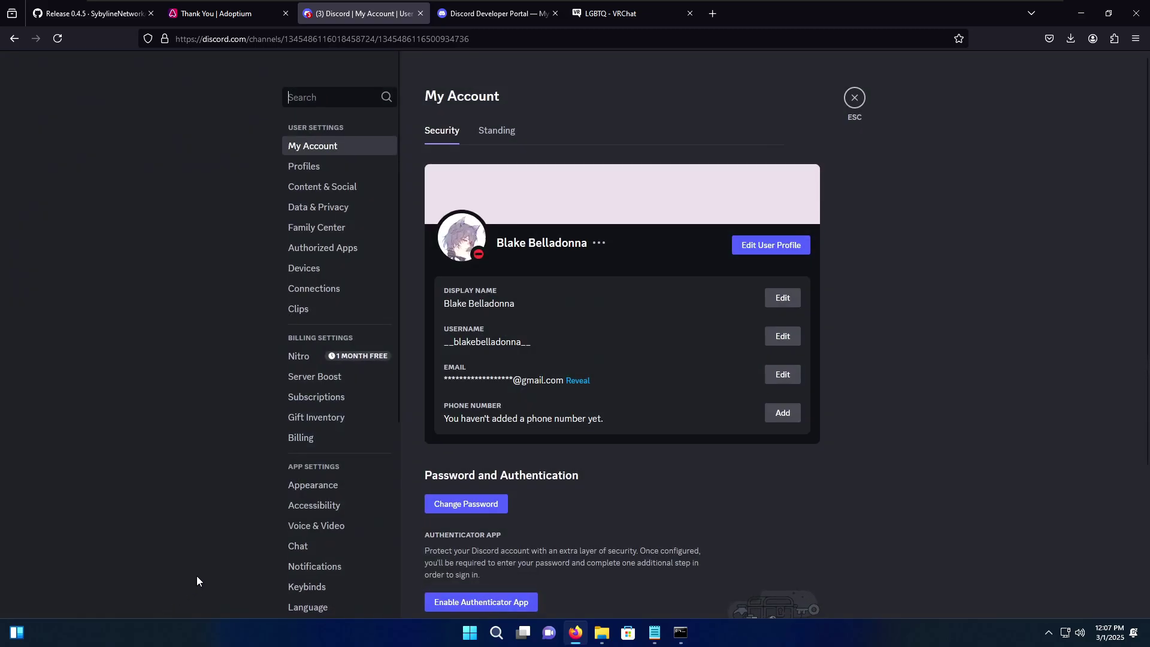
{"action": "left_click_drag", "start_coordinate": [400, 92], "coordinate": [404, 298]}
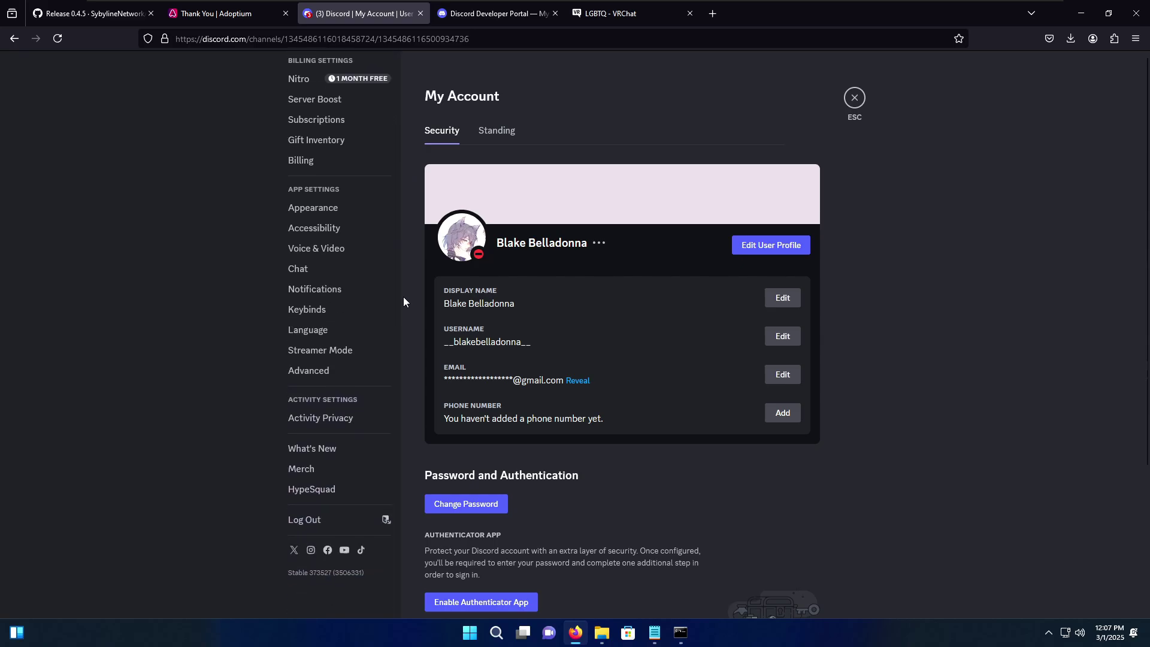
{"action": "left_click", "coordinate": [323, 371]}
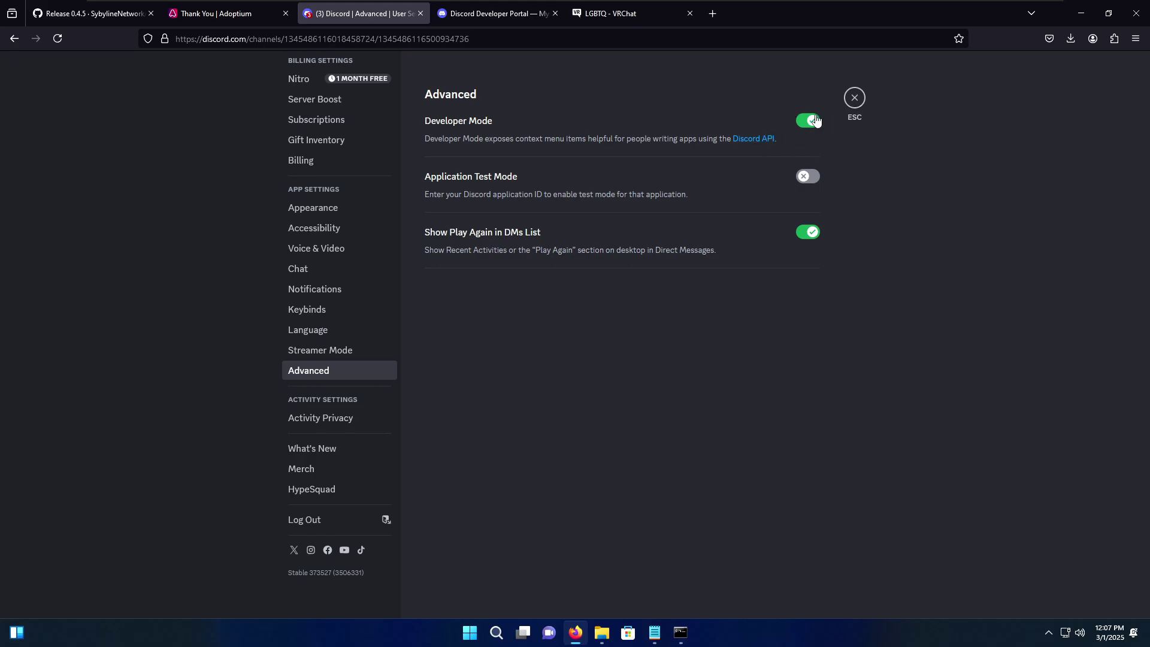
{"action": "left_click", "coordinate": [855, 98]}
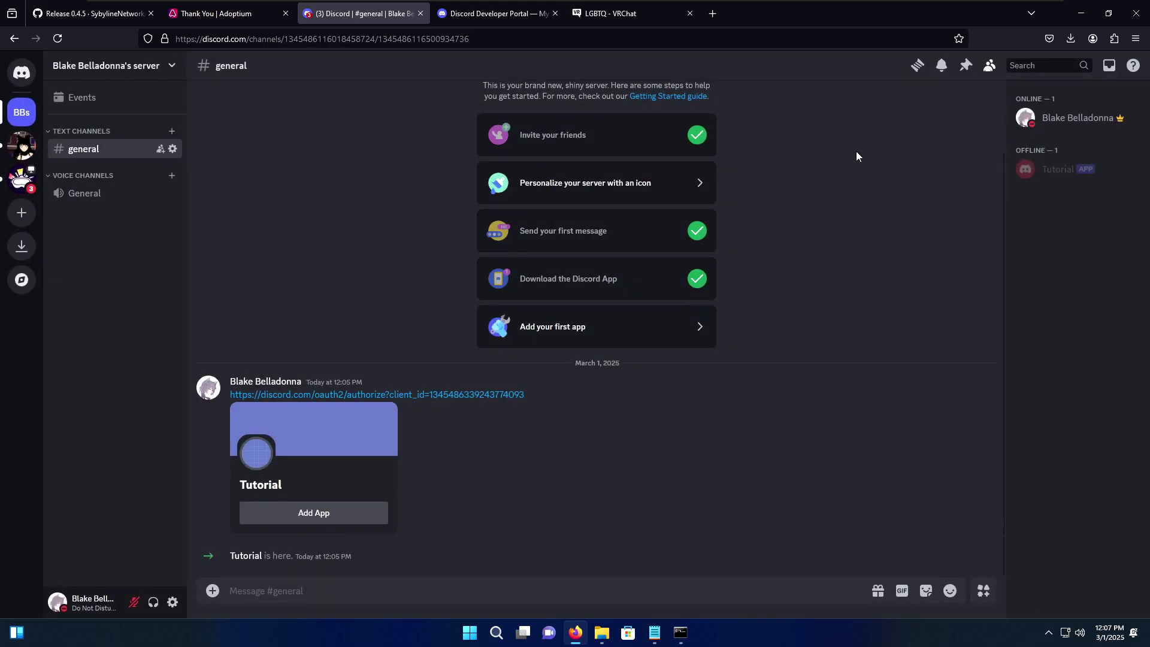
{"action": "right_click", "coordinate": [17, 111]}
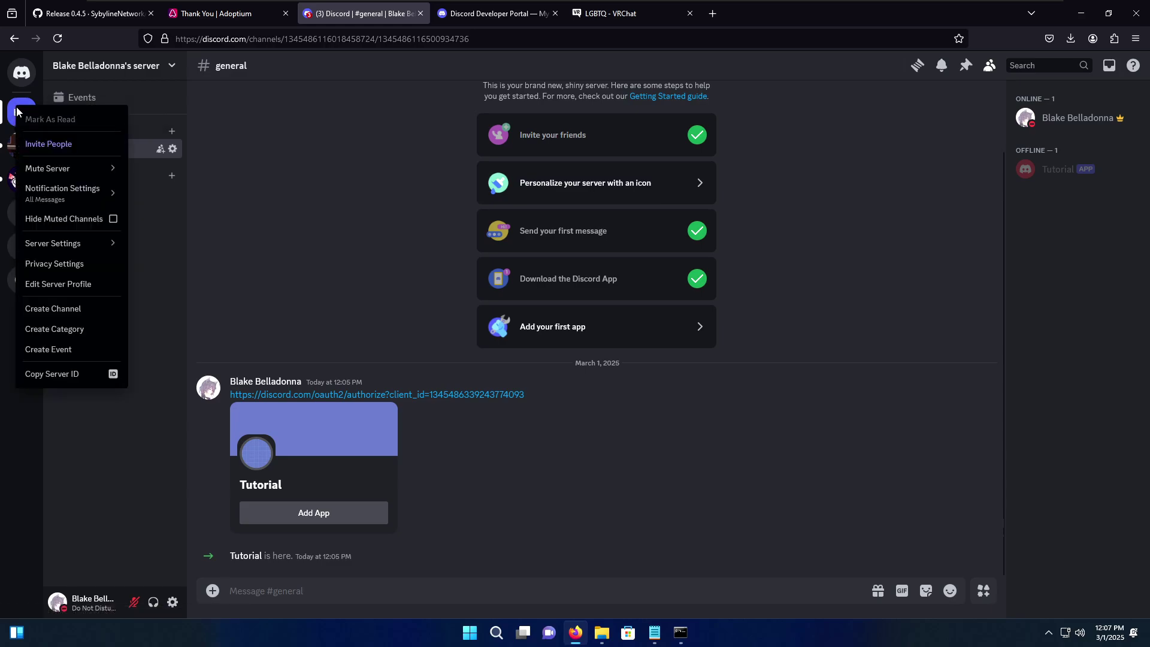
{"action": "left_click", "coordinate": [57, 374]}
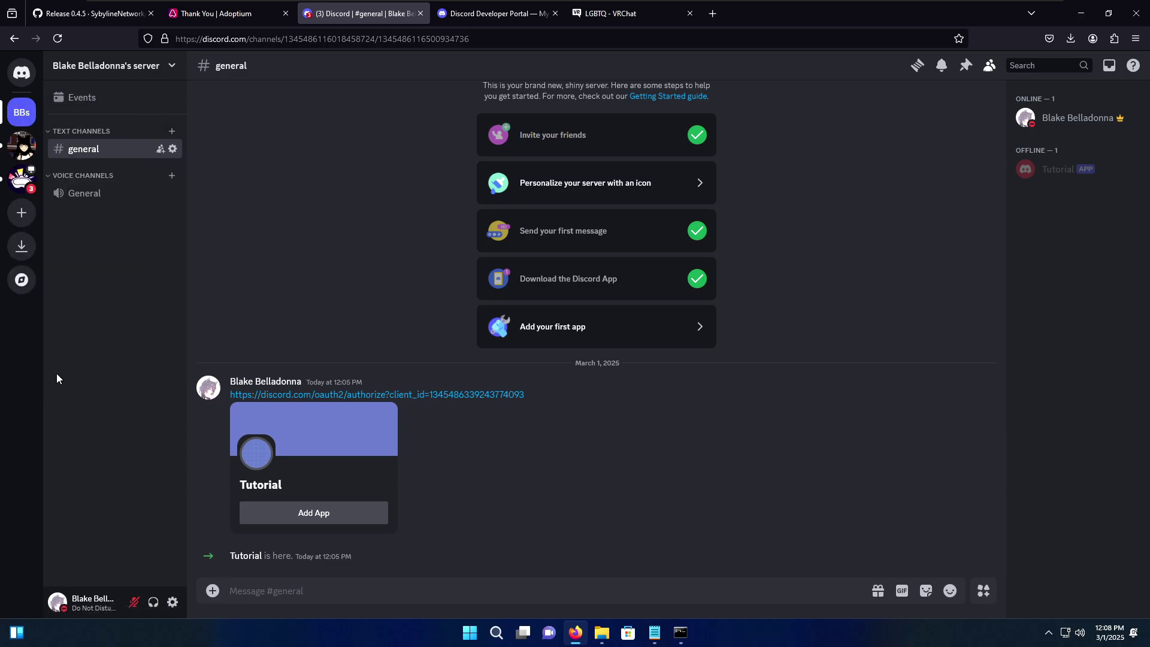
- Paste the copied server ID into Scarlet's guild snowflake prompt and confirm it
{"action": "left_click", "coordinate": [681, 632]}
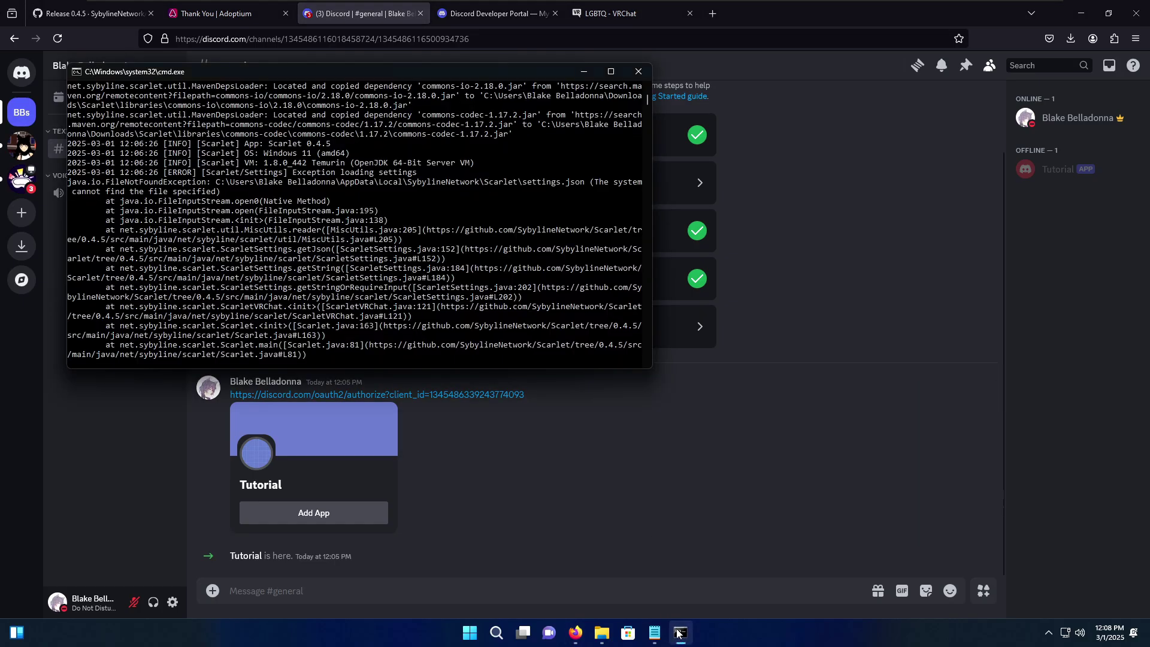
{"action": "left_click", "coordinate": [1080, 15]}
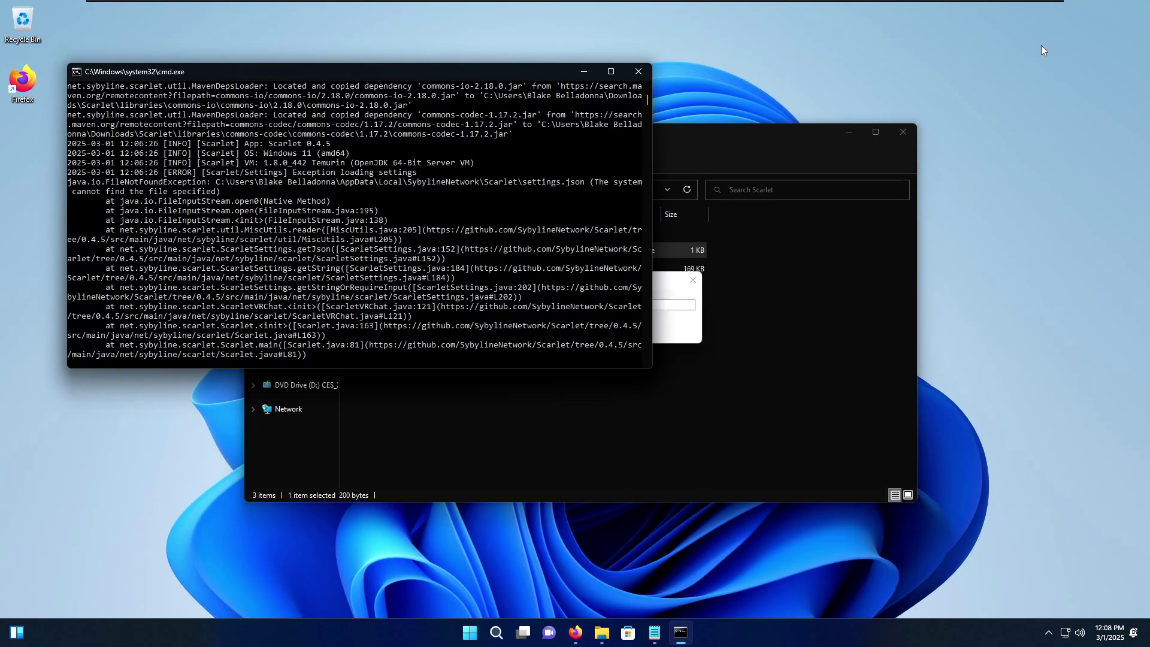
{"action": "left_click", "coordinate": [657, 286]}
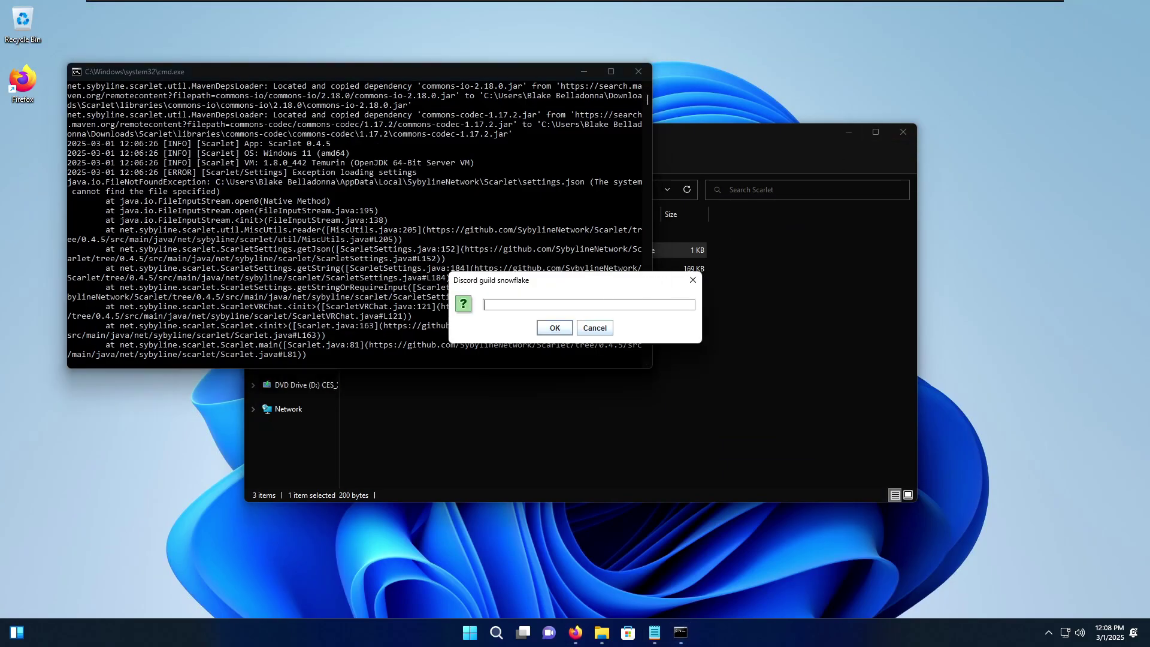
{"action": "key", "text": "ctrl+v"}
{"action": "left_click", "coordinate": [554, 328]}
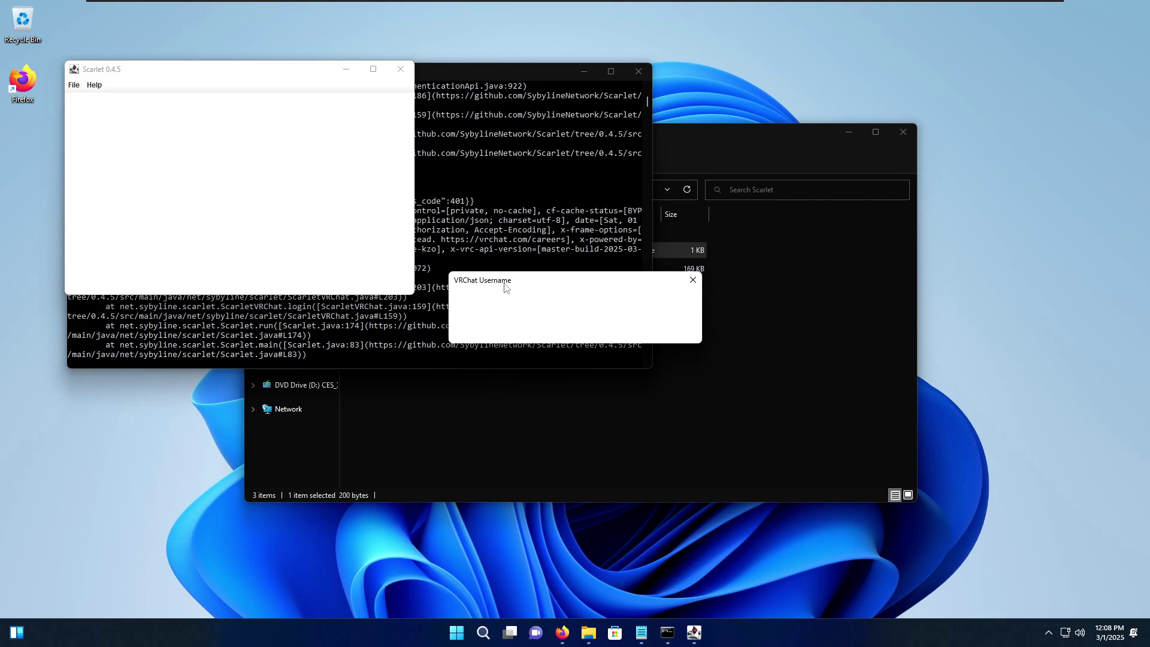
- Rearrange the Scarlet windows and close the VRChat Username prompt, which exits Scarlet
{"action": "left_click_drag", "start_coordinate": [506, 287], "coordinate": [137, 345]}
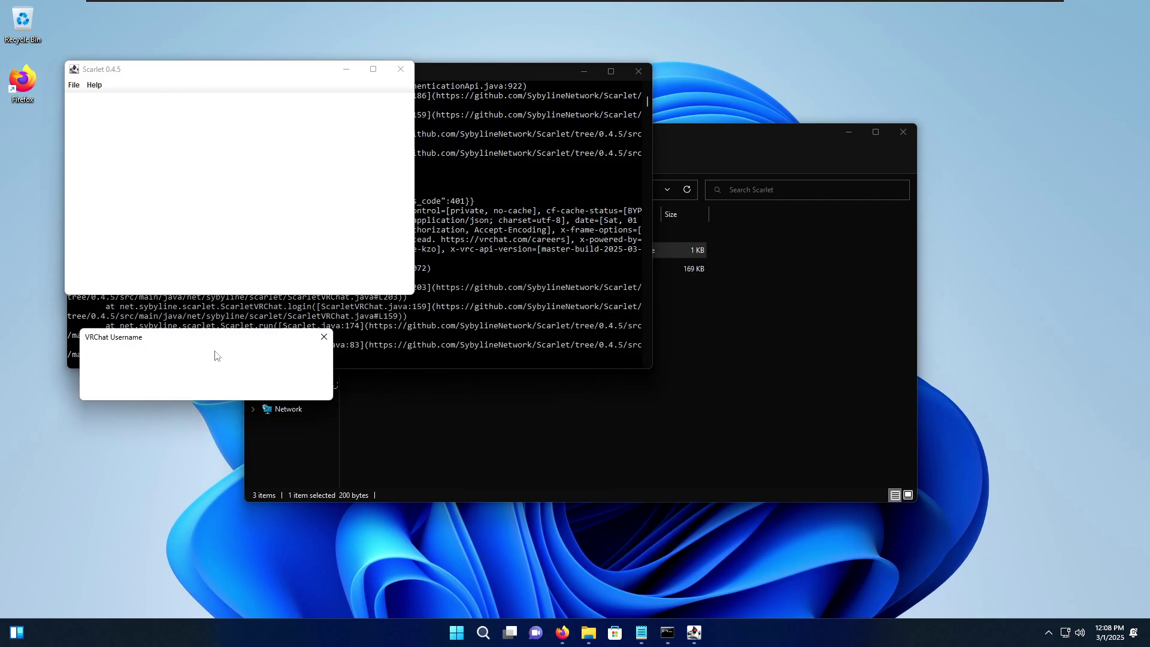
{"action": "left_click", "coordinate": [510, 317]}
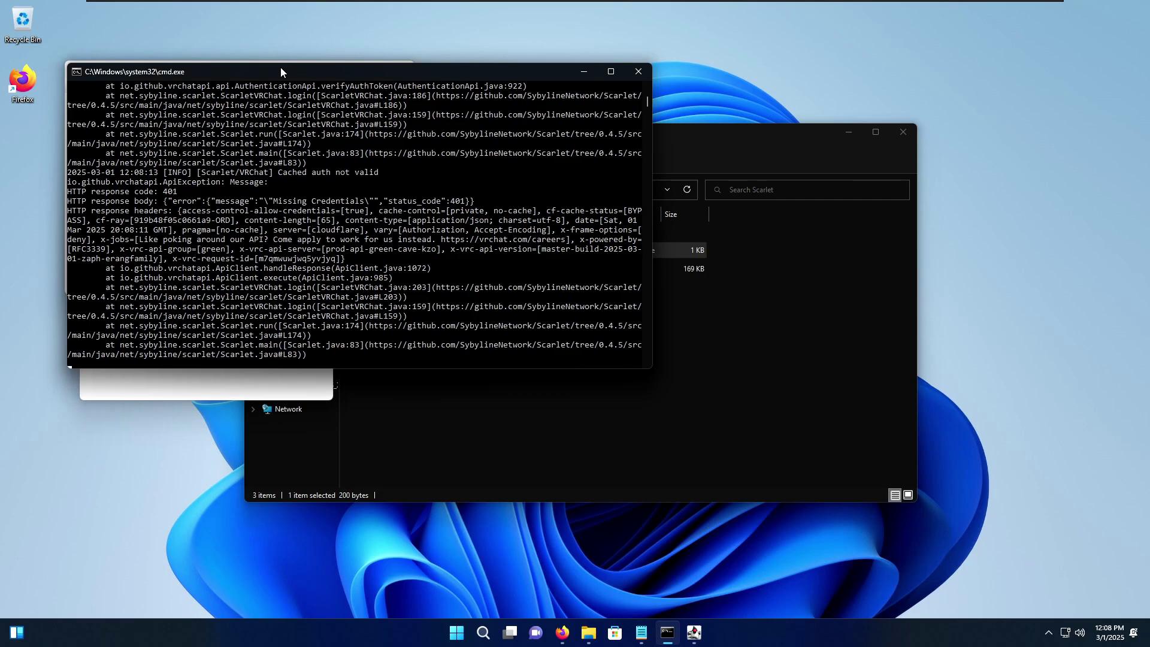
{"action": "left_click_drag", "start_coordinate": [280, 72], "coordinate": [669, 286]}
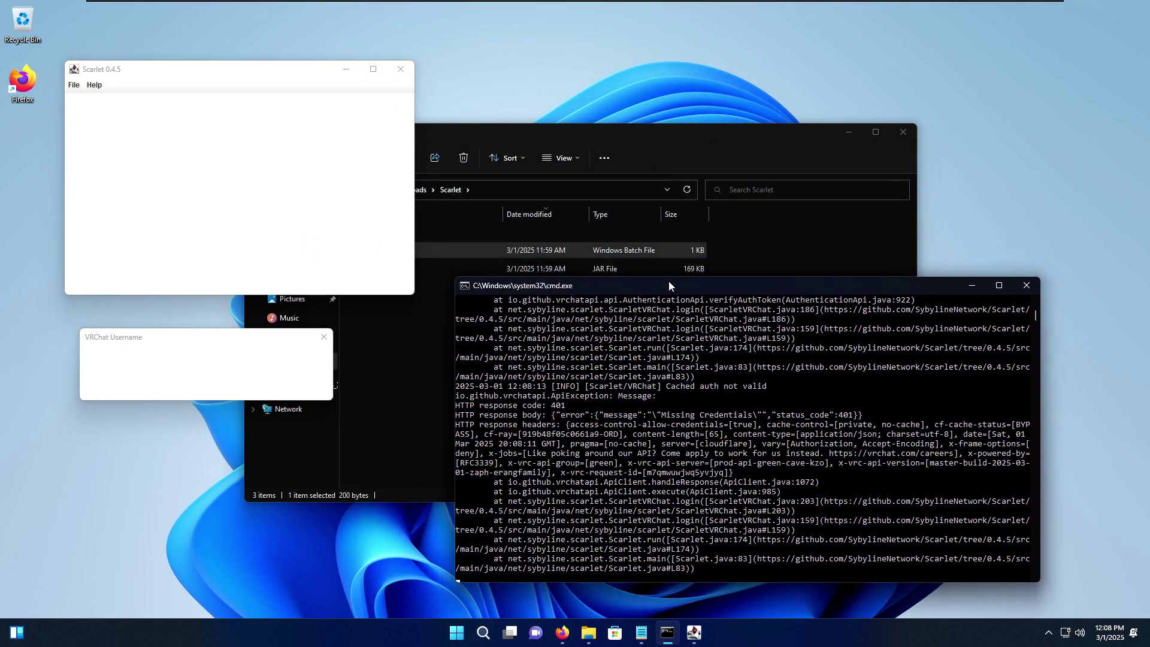
{"action": "left_click_drag", "start_coordinate": [201, 347], "coordinate": [184, 318]}
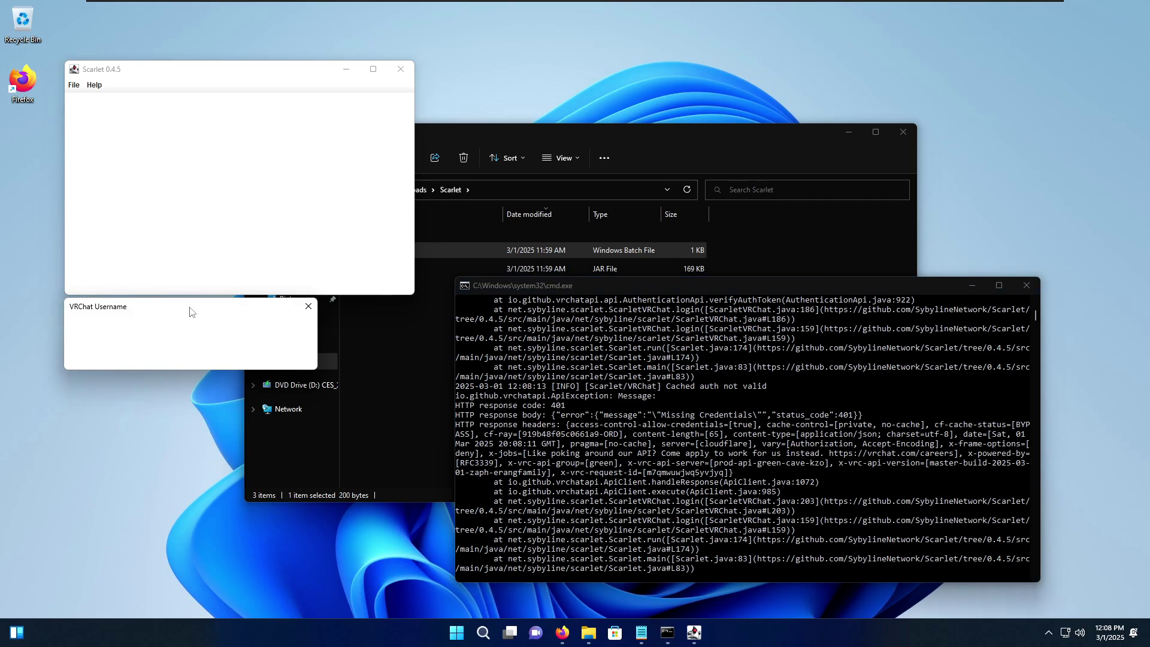
{"action": "left_click", "coordinate": [308, 310]}
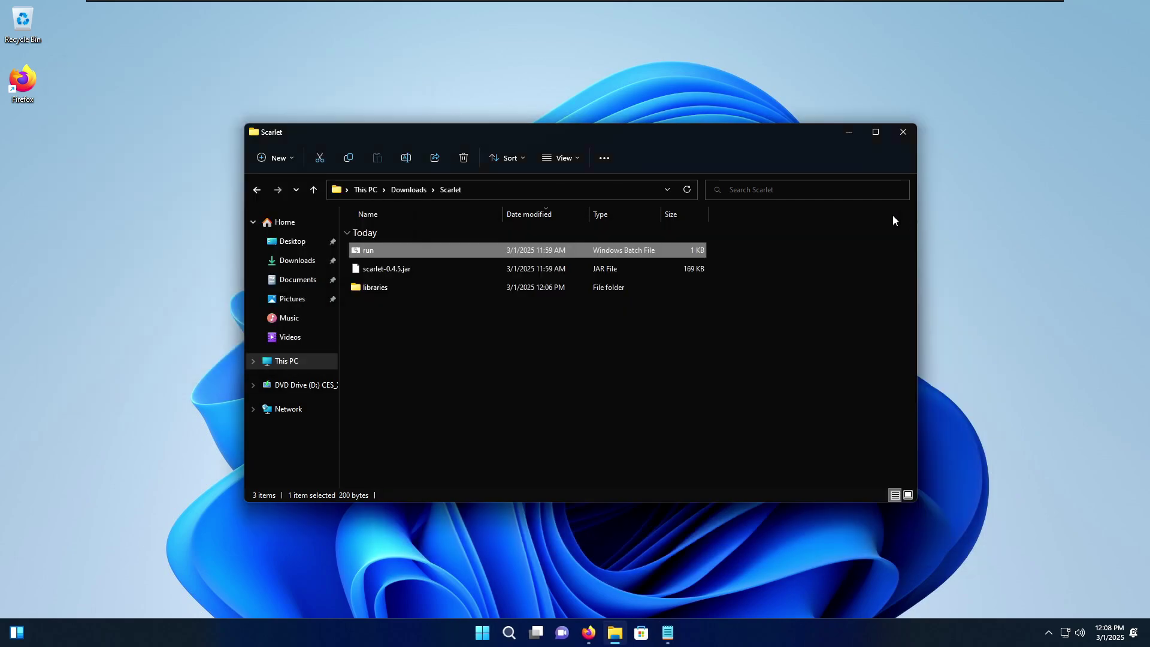
{"action": "left_click", "coordinate": [646, 334]}
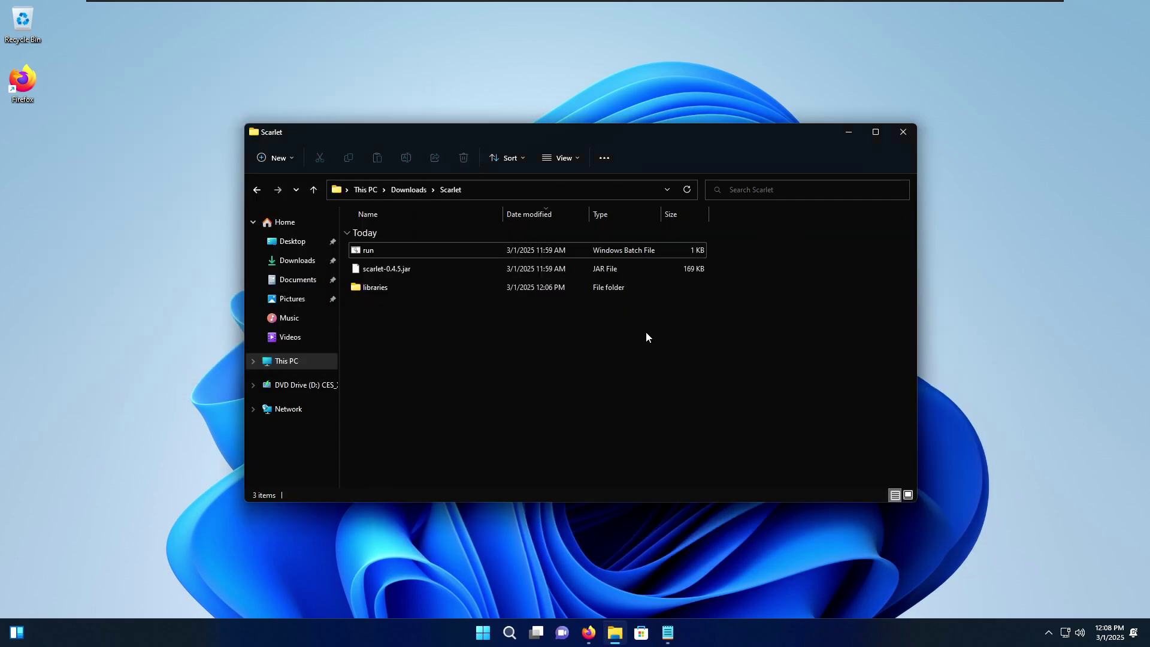
- Relaunch Scarlet from the run file and enter the VRChat username
{"action": "left_click", "coordinate": [362, 254]}
{"action": "double_click", "coordinate": [361, 252]}
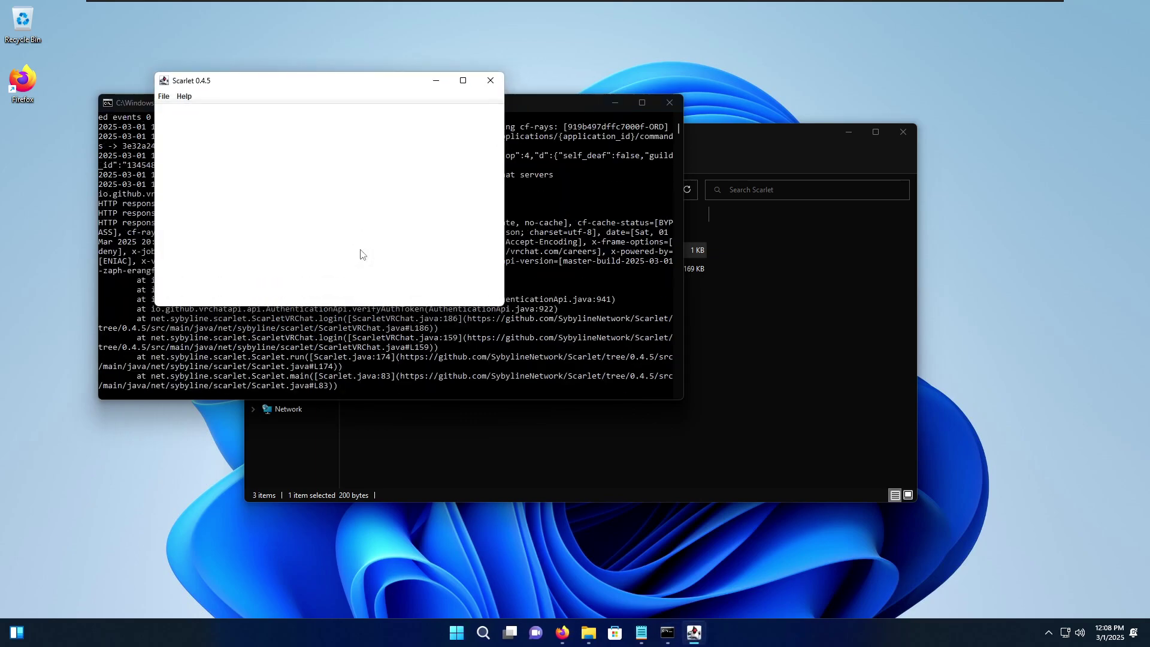
{"action": "left_click_drag", "start_coordinate": [494, 284], "coordinate": [204, 321]}
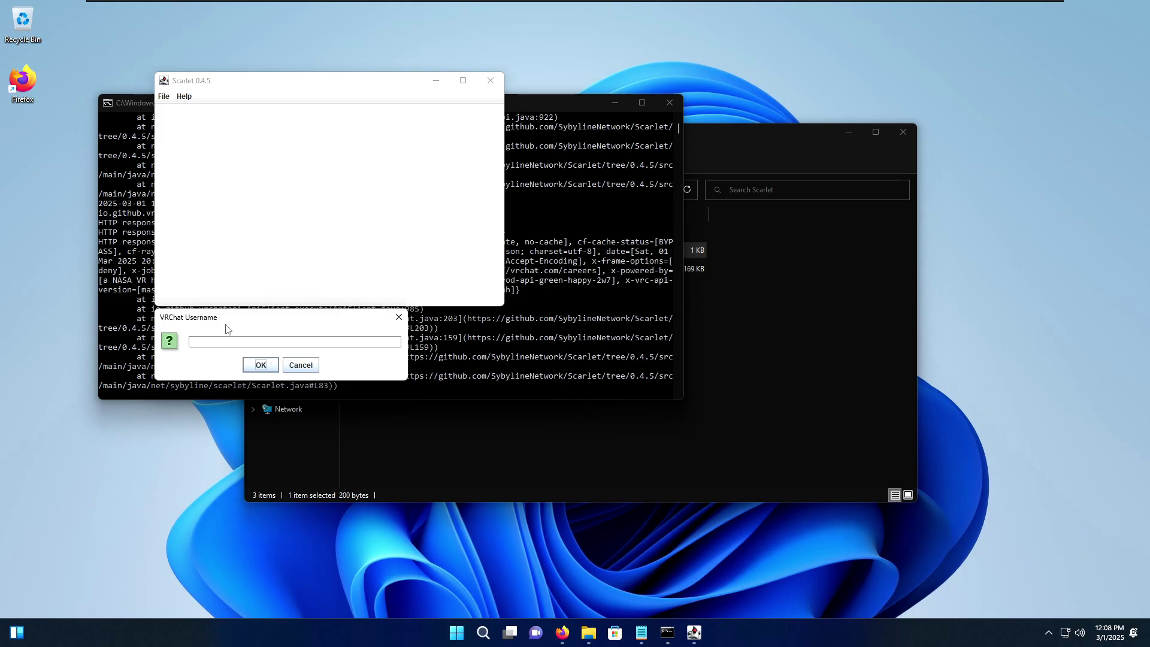
{"action": "left_click_drag", "start_coordinate": [221, 319], "coordinate": [223, 319]}
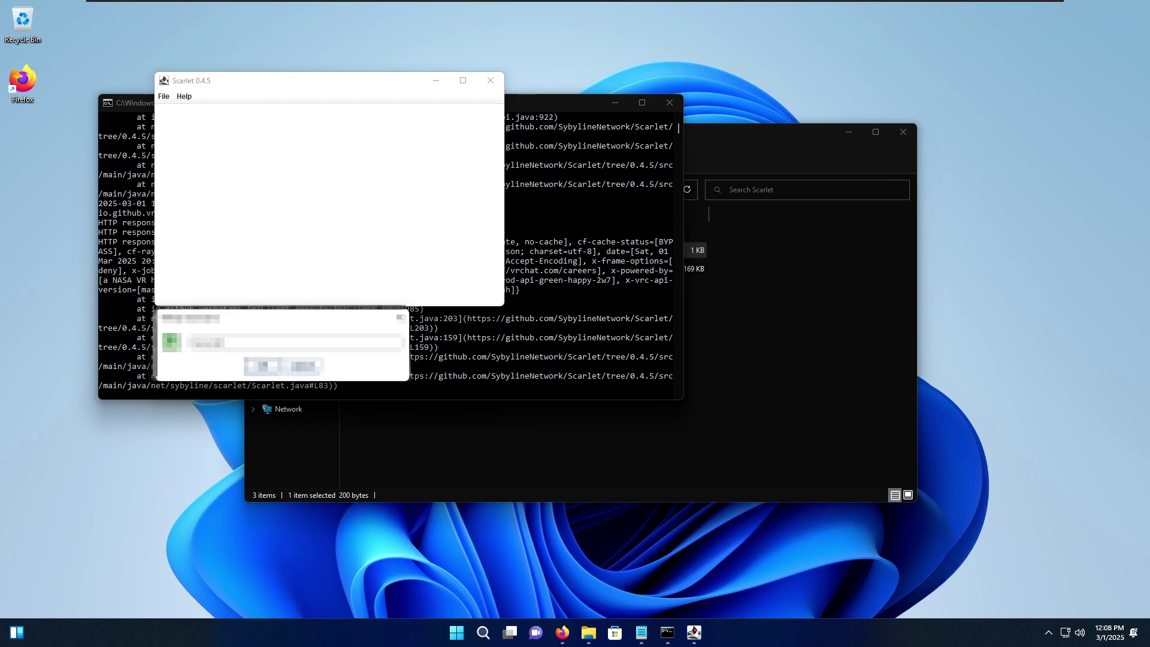
{"action": "type", "text": "abcabcde"}
{"action": "key", "text": "Return"}
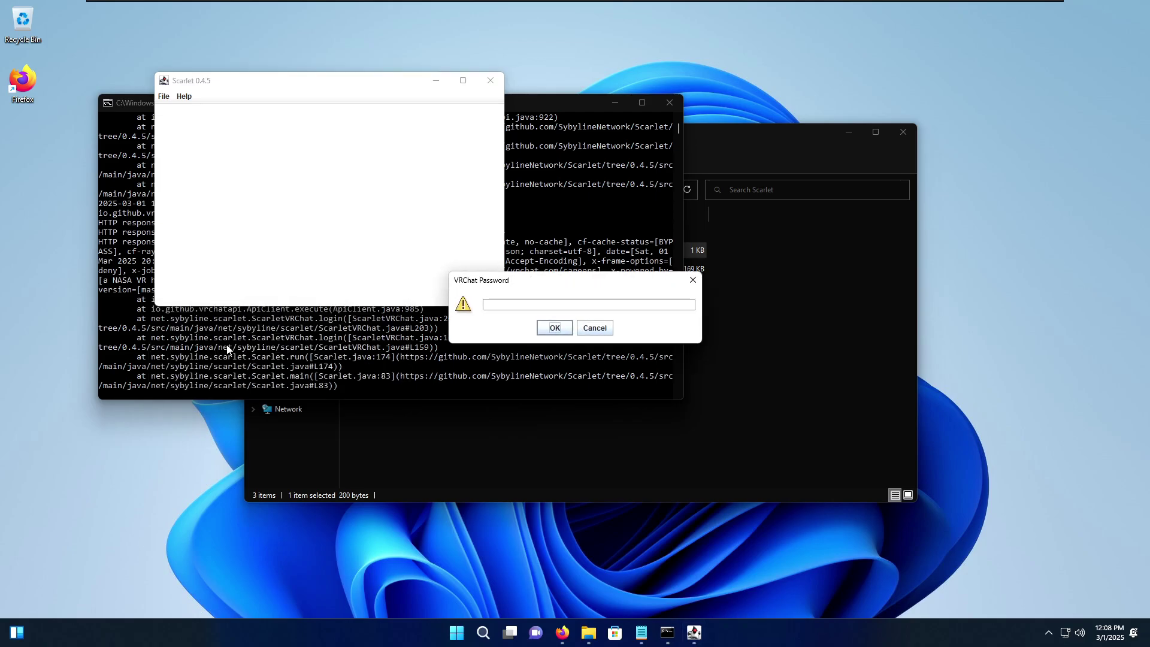
- Submit the VRChat password and the two-factor authentication code
{"action": "left_click_drag", "start_coordinate": [499, 282], "coordinate": [199, 319]}
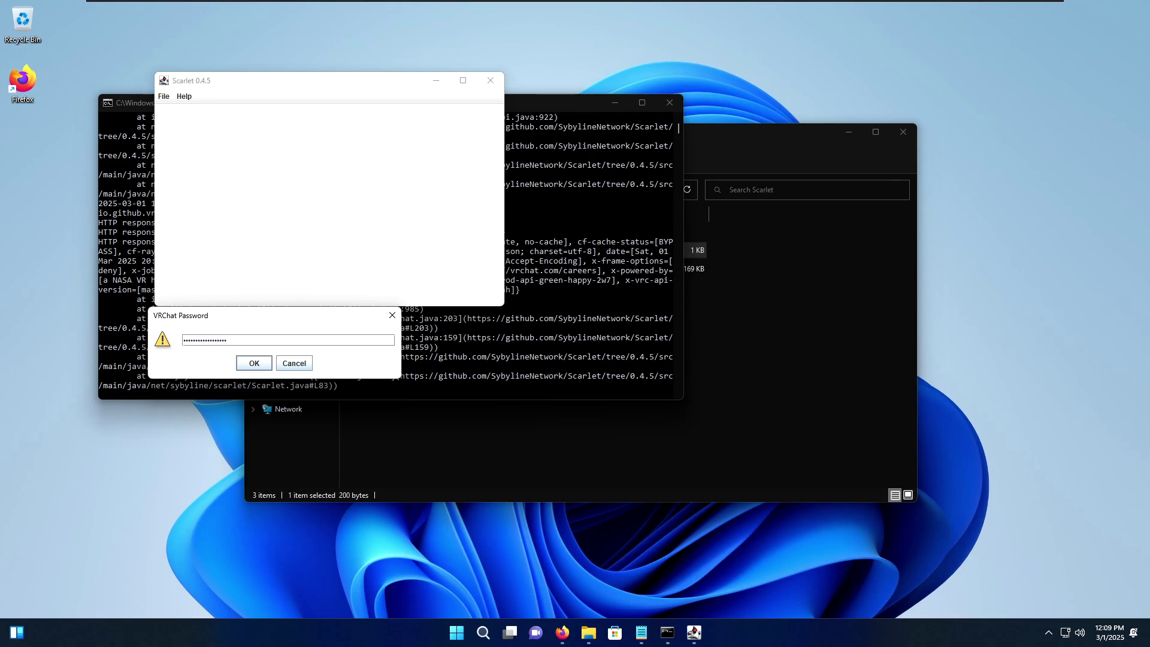
{"action": "left_click", "coordinate": [254, 363]}
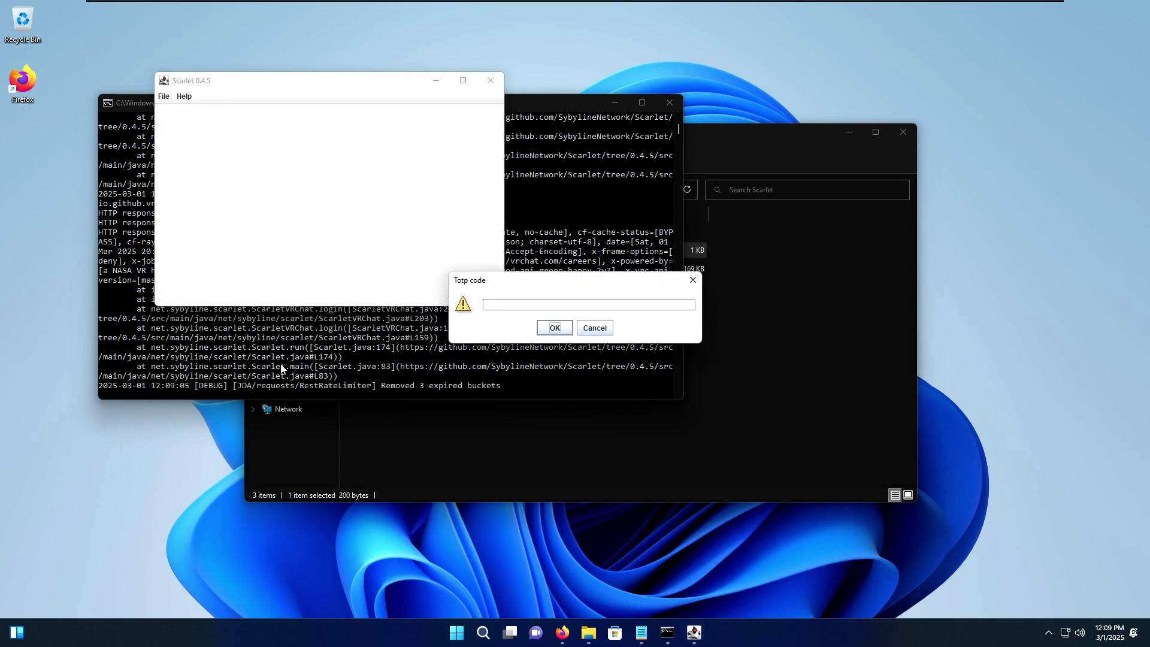
{"action": "left_click_drag", "start_coordinate": [494, 282], "coordinate": [199, 324]}
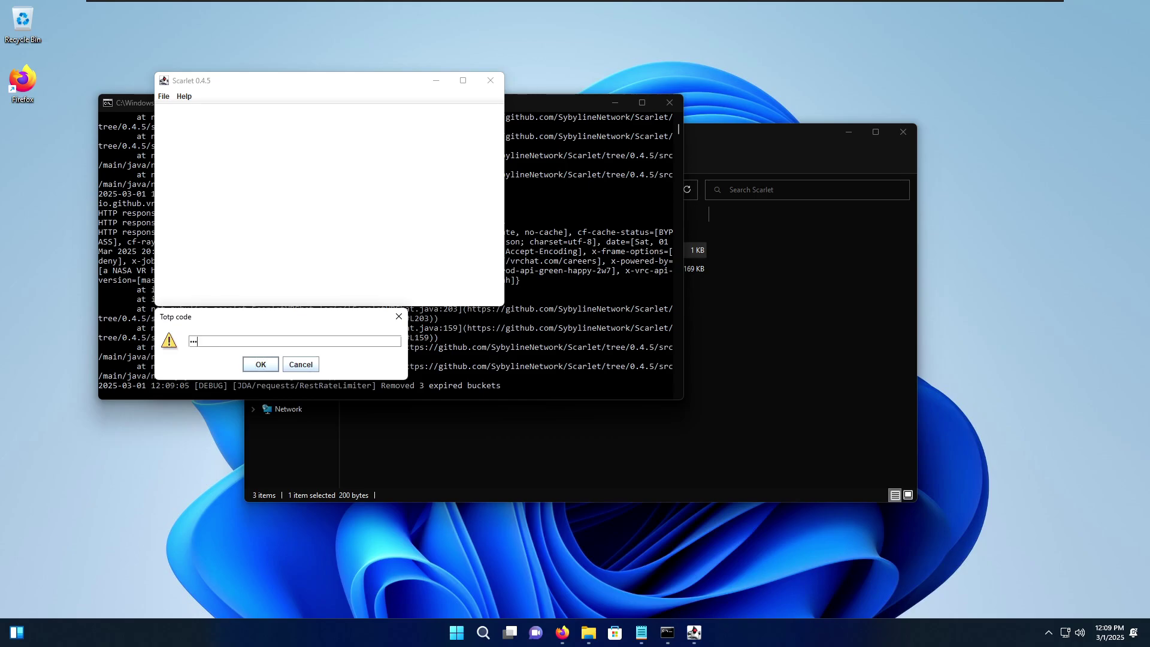
{"action": "left_click", "coordinate": [257, 364]}
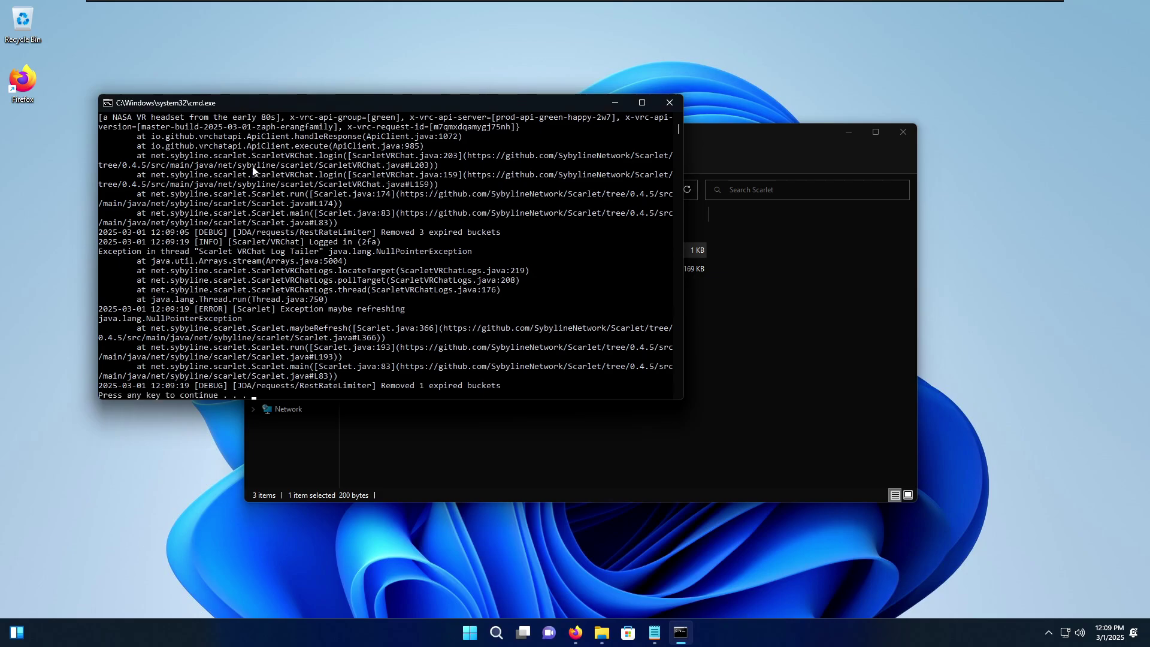
- Close the stopped console and restart Scarlet from run.bat, separating its window from the console
{"action": "key", "text": "Return"}
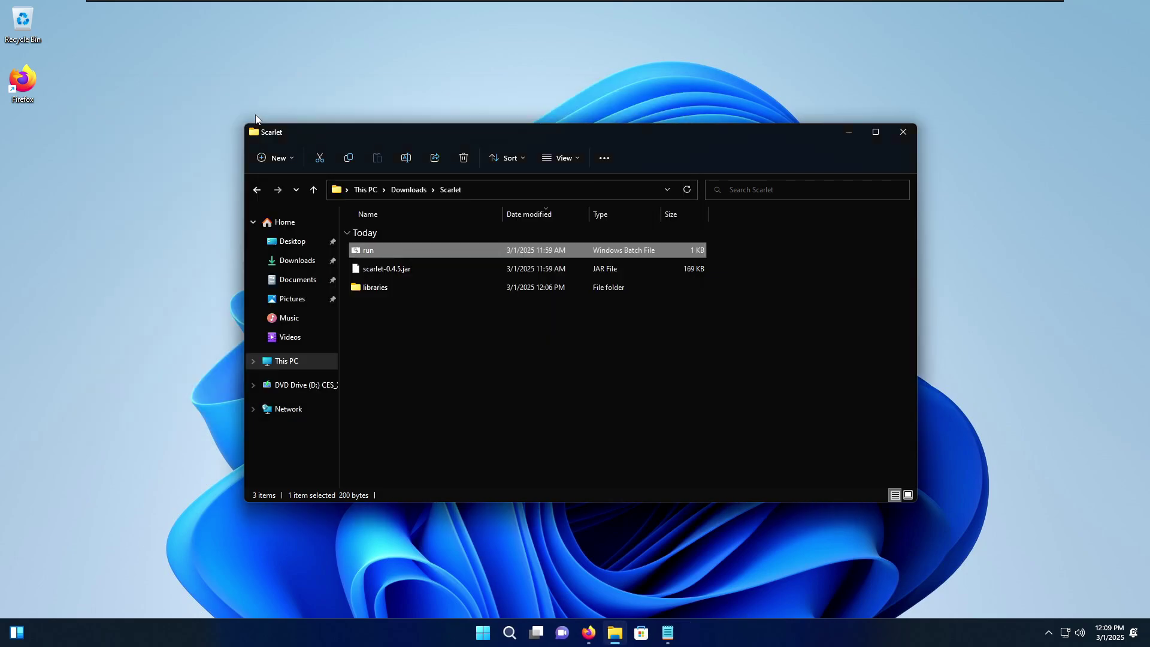
{"action": "left_click", "coordinate": [400, 314]}
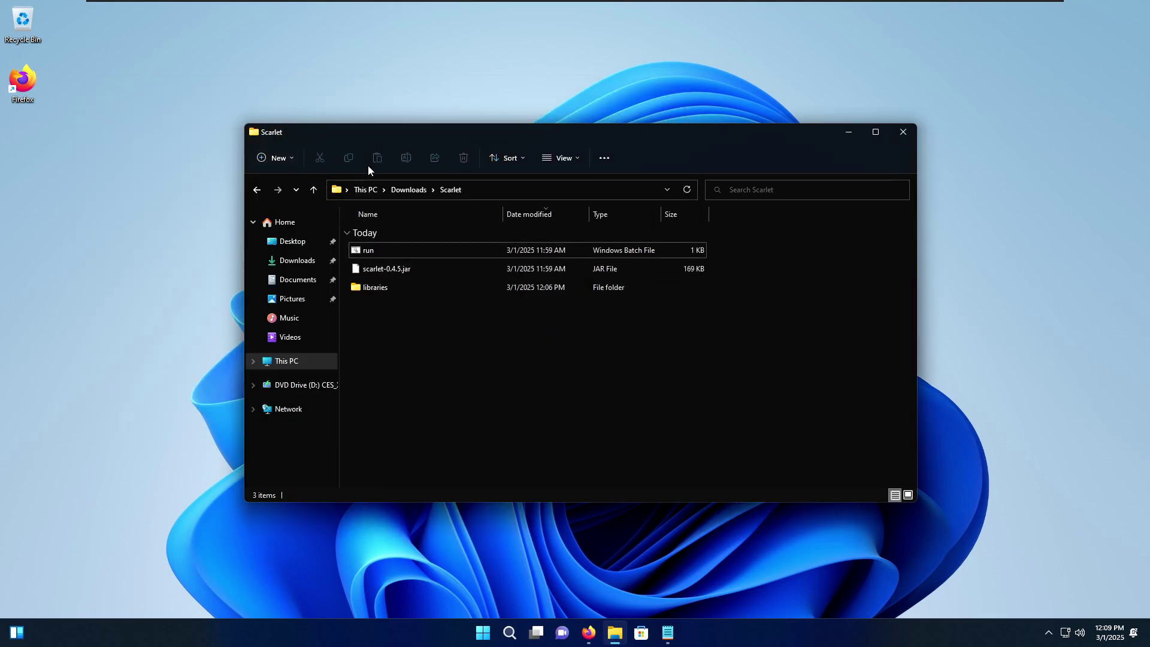
{"action": "double_click", "coordinate": [369, 250]}
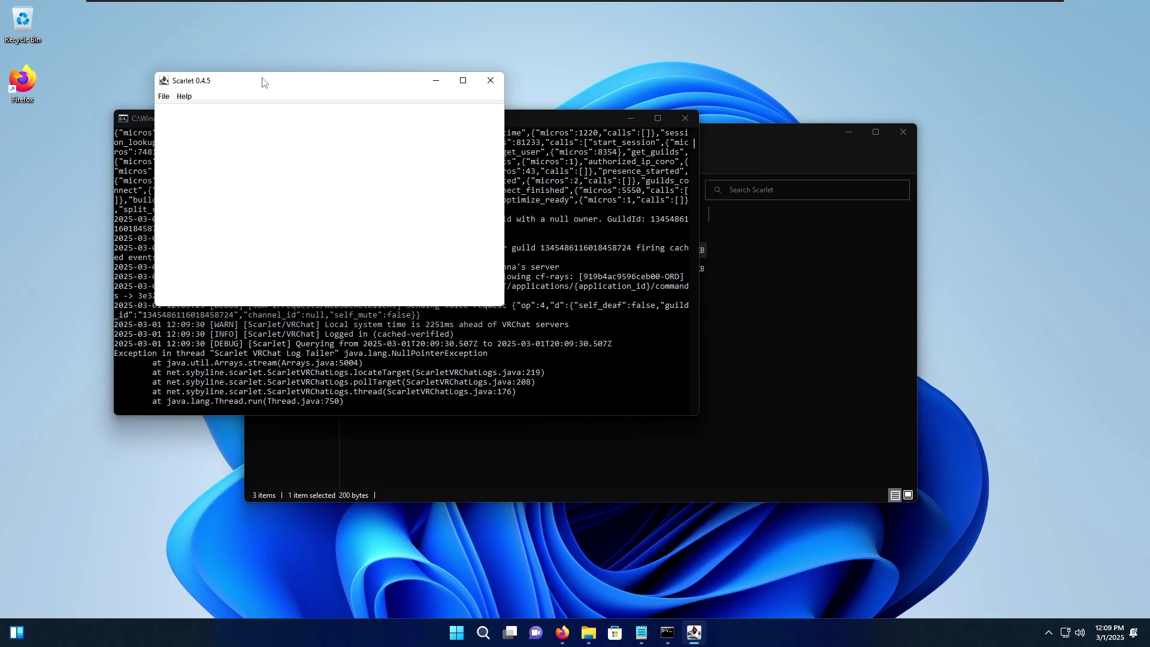
{"action": "left_click_drag", "start_coordinate": [262, 82], "coordinate": [238, 401]}
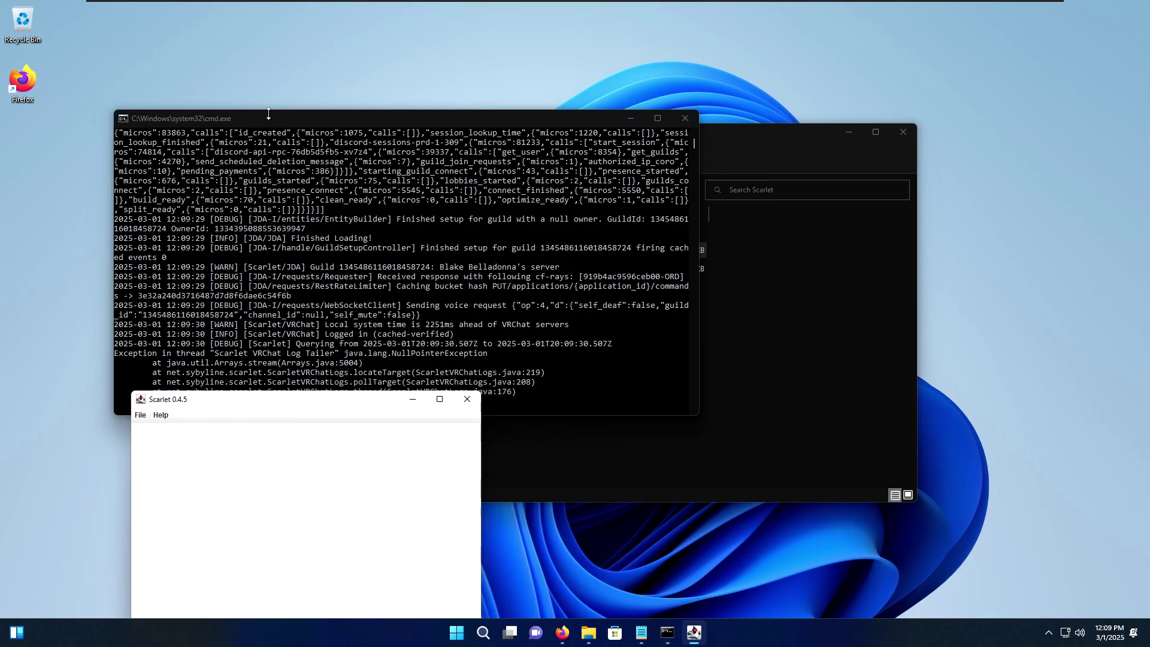
{"action": "left_click_drag", "start_coordinate": [268, 114], "coordinate": [160, 36]}
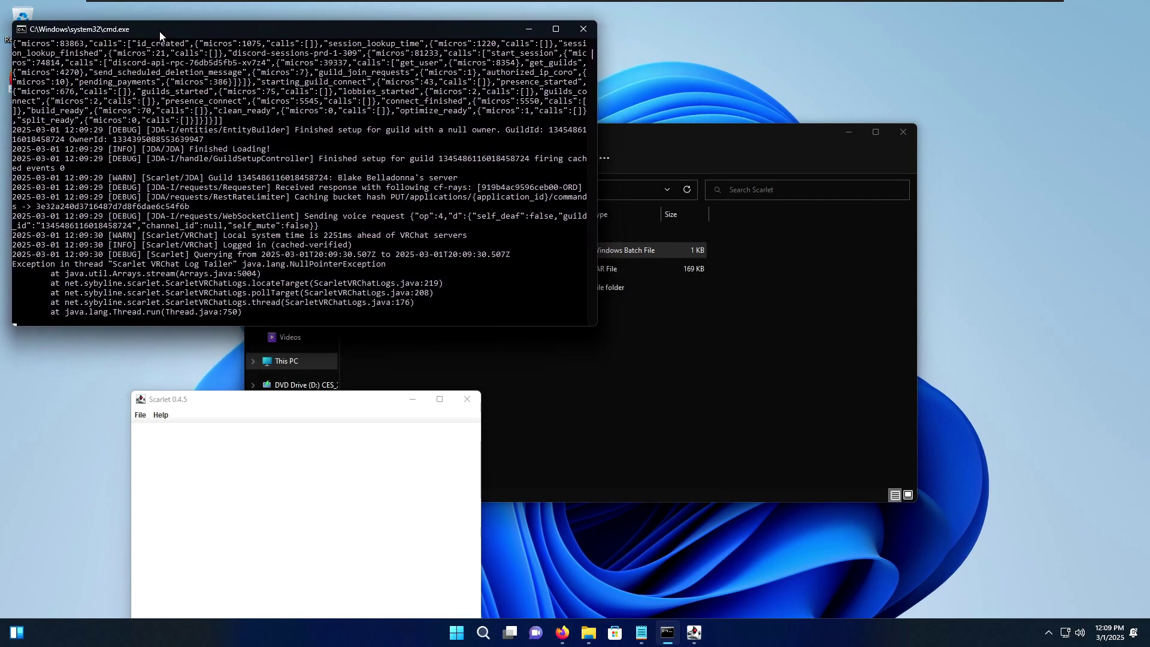
- Place Discord beside the console and create a new text channel named kick
{"action": "left_click_drag", "start_coordinate": [199, 402], "coordinate": [84, 343]}
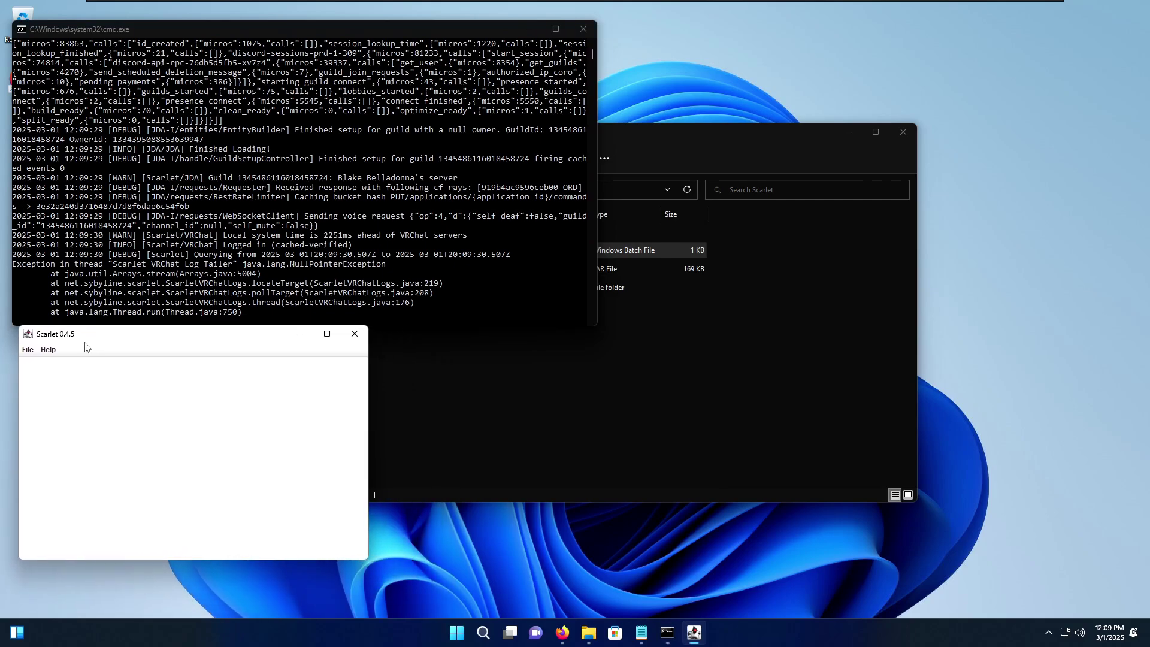
{"action": "left_click", "coordinate": [561, 632]}
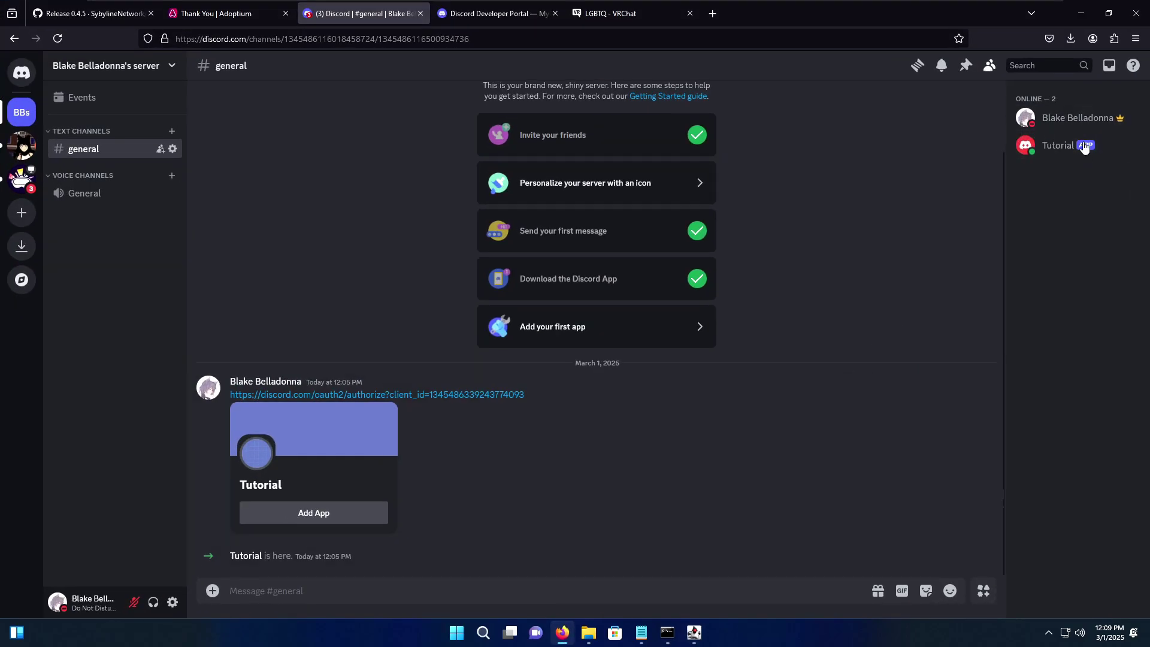
{"action": "double_click", "coordinate": [749, 19]}
{"action": "left_click_drag", "start_coordinate": [149, 15], "coordinate": [286, 89]}
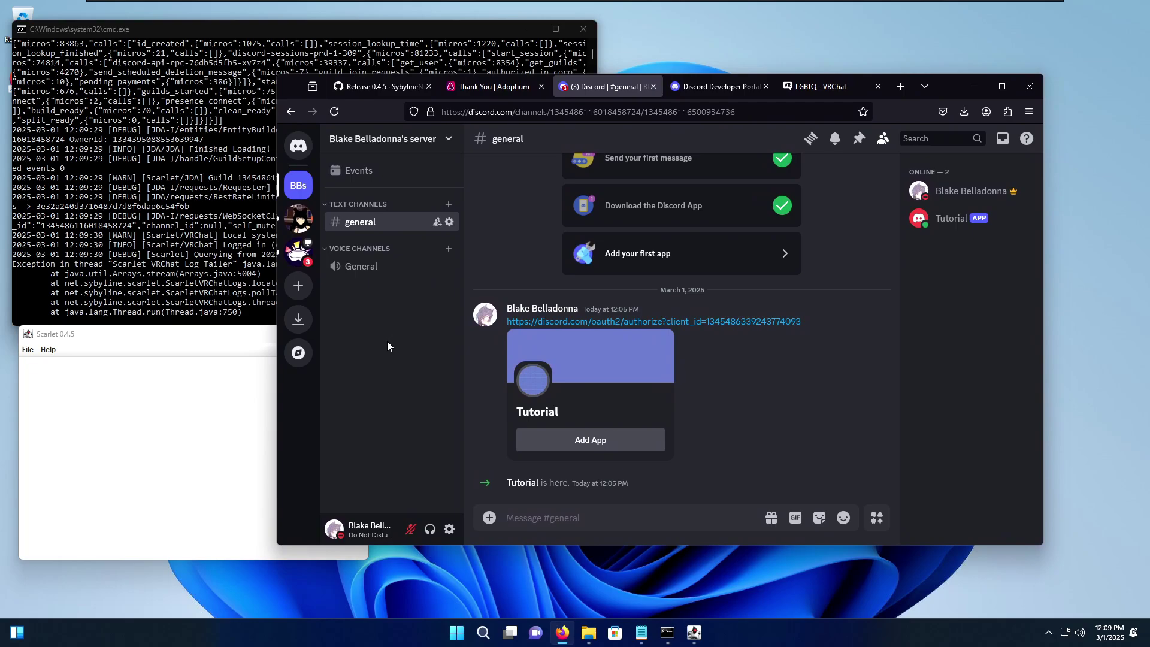
{"action": "left_click", "coordinate": [449, 204]}
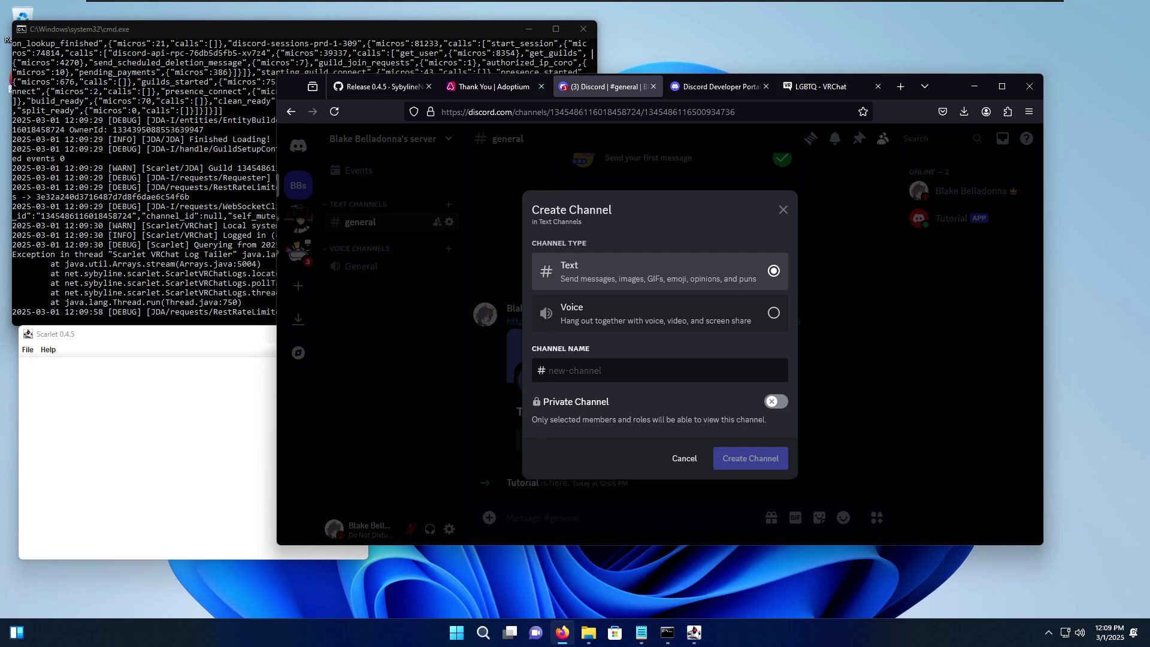
{"action": "type", "text": "kick"}
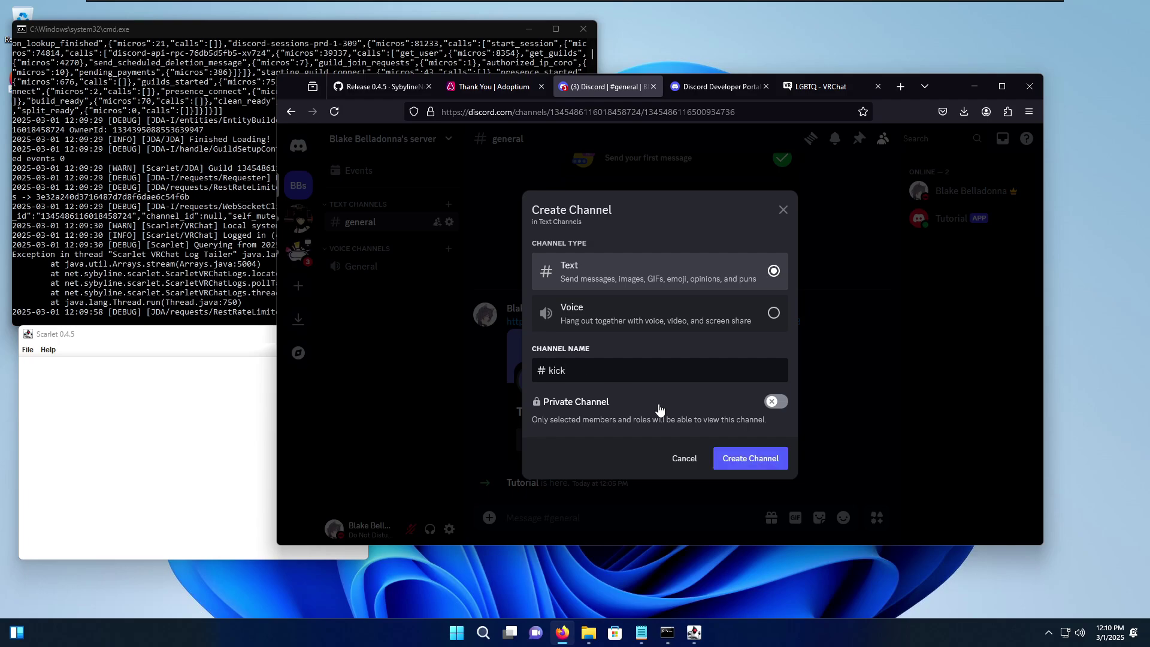
{"action": "left_click", "coordinate": [729, 456]}
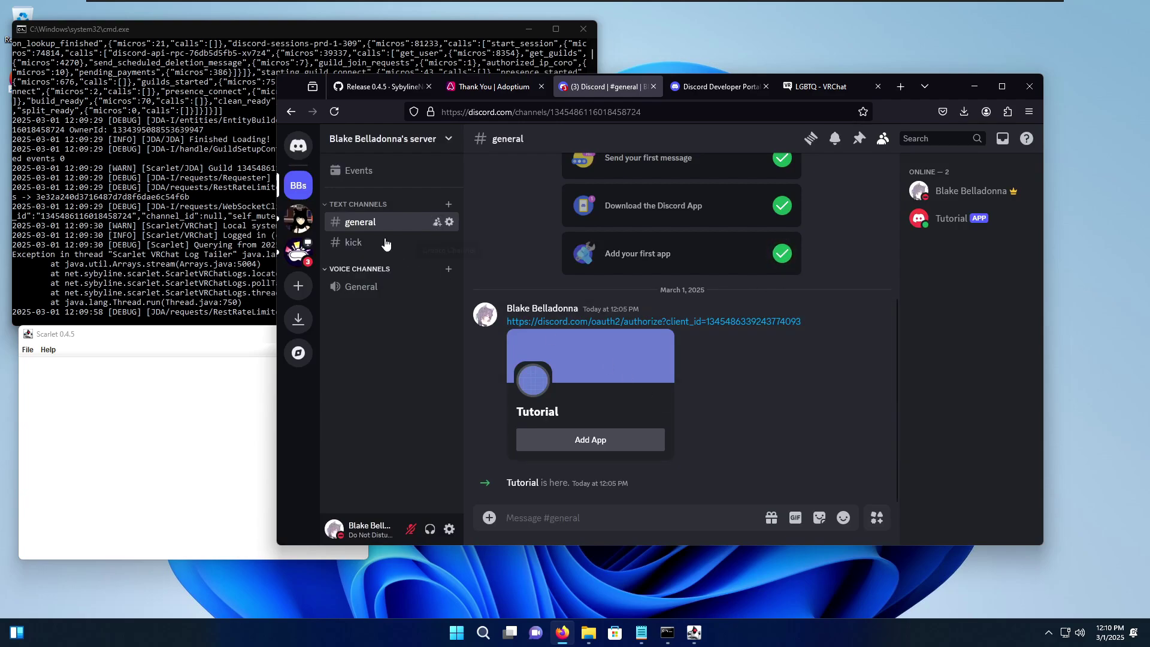
- In #kick, run /set-audit-channel with group.instance.kick and discord-channel #kick
{"action": "left_click", "coordinate": [370, 245]}
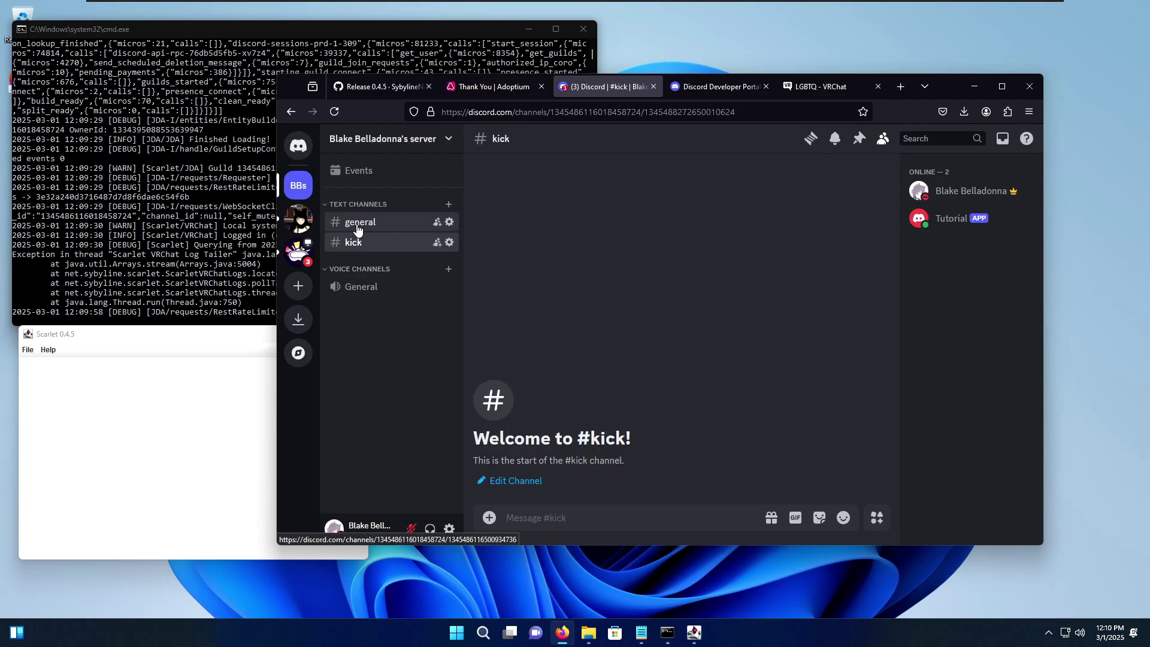
{"action": "left_click", "coordinate": [358, 228]}
{"action": "left_click", "coordinate": [360, 242]}
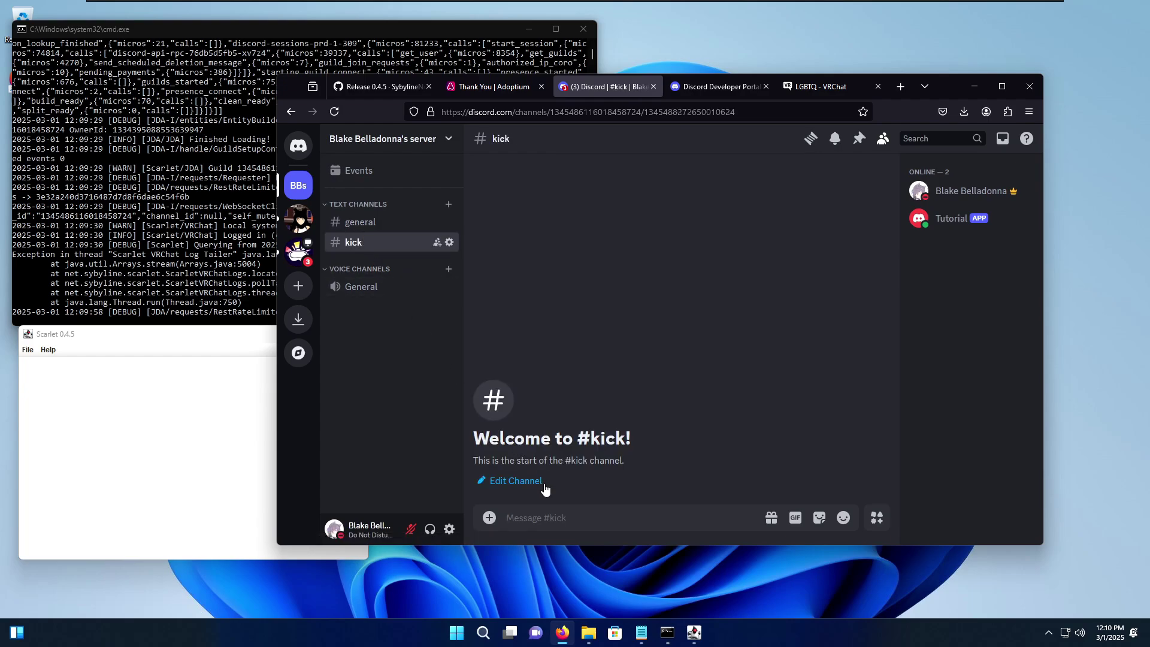
{"action": "type", "text": "/"}
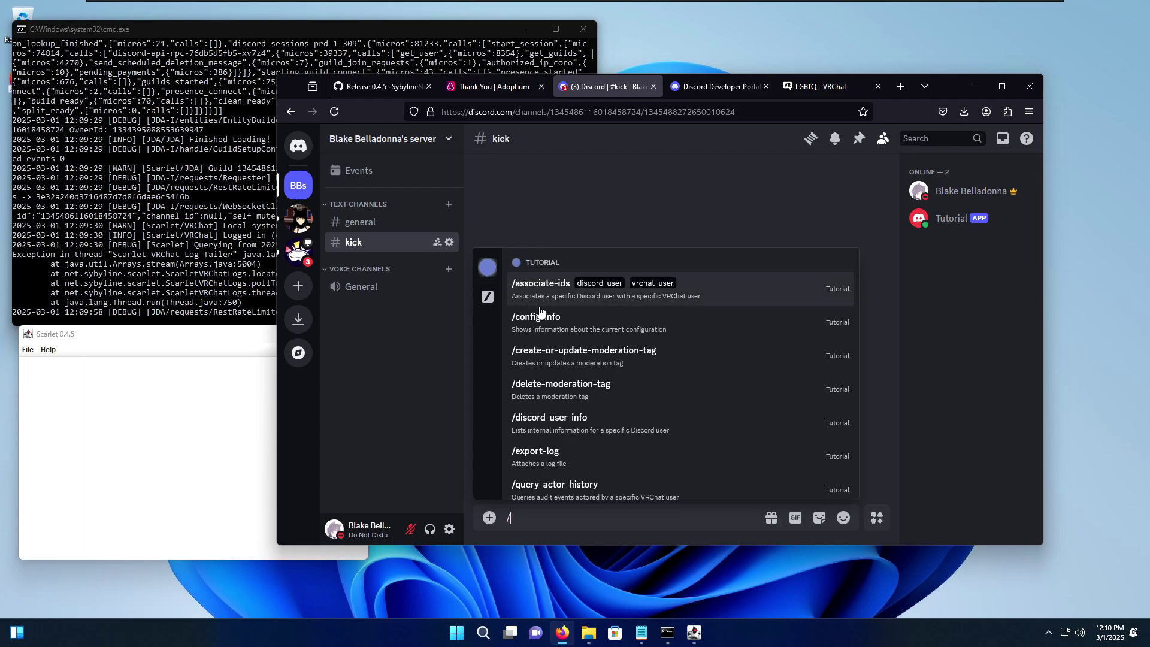
{"action": "type", "text": "ass"}
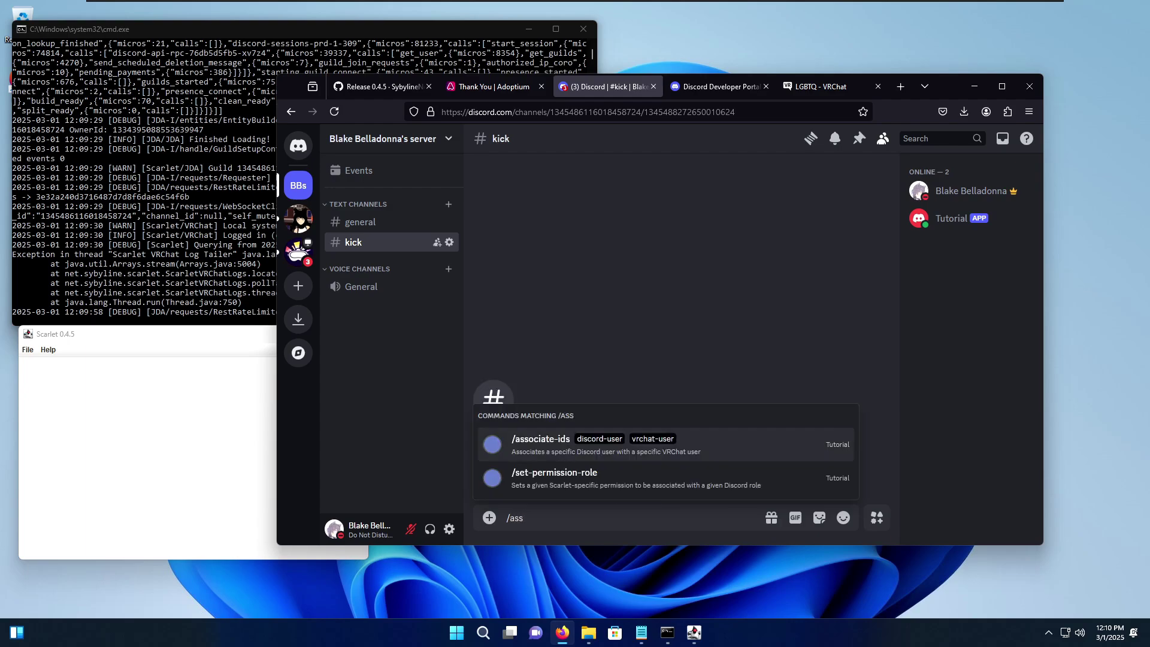
{"action": "type", "text": "ig"}
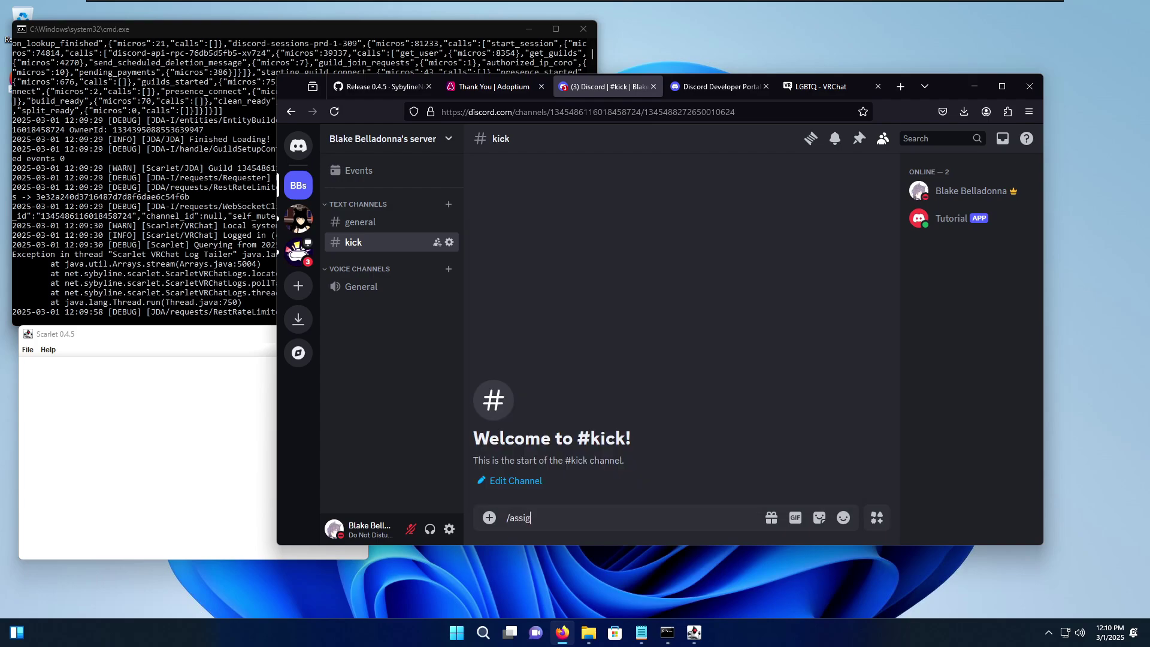
{"action": "key", "text": "BackSpace"}
{"action": "key", "text": "BackSpace"}
{"action": "key", "text": "BackSpace"}
{"action": "key", "text": "BackSpace"}
{"action": "key", "text": "BackSpace"}
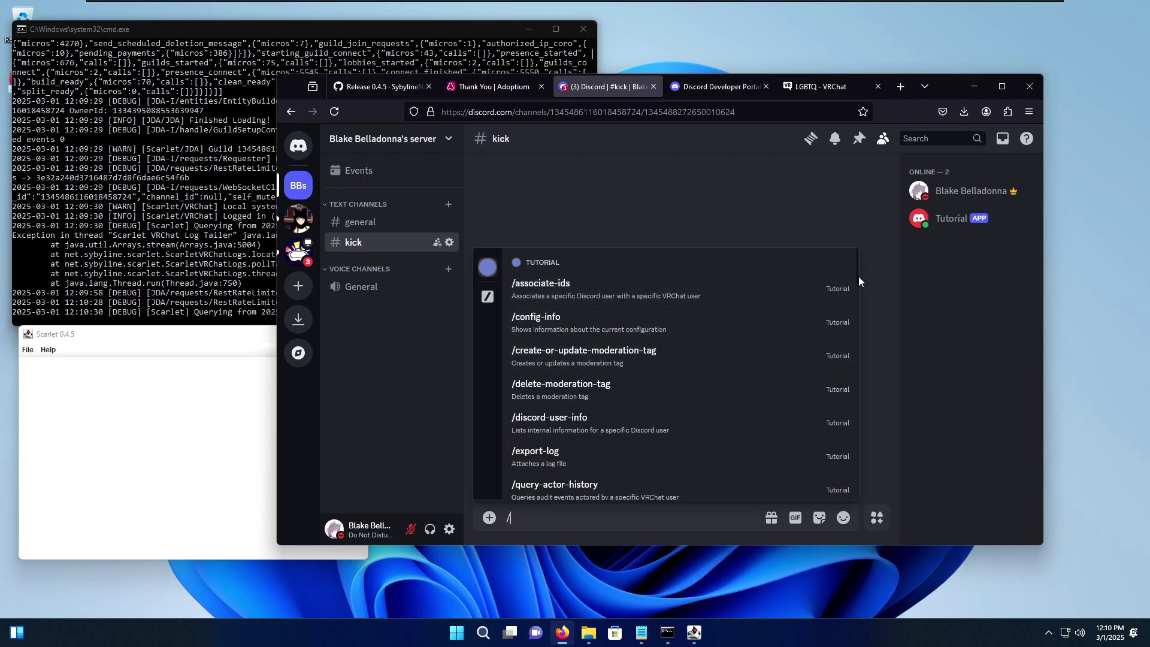
{"action": "left_click_drag", "start_coordinate": [857, 275], "coordinate": [859, 298]}
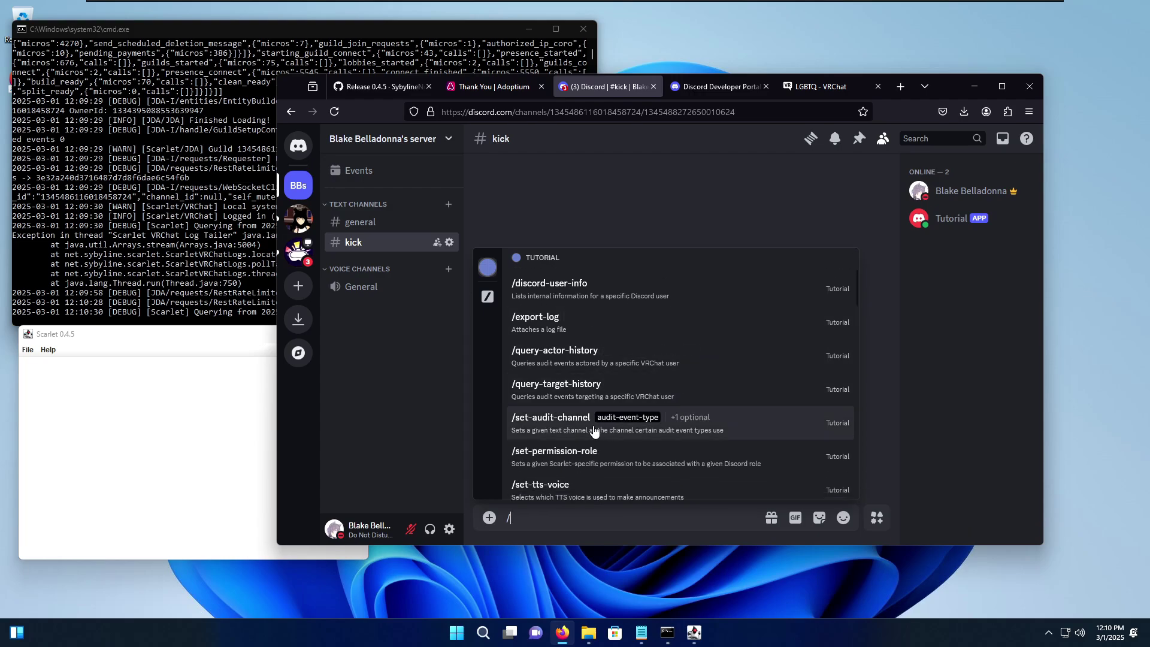
{"action": "left_click", "coordinate": [526, 428]}
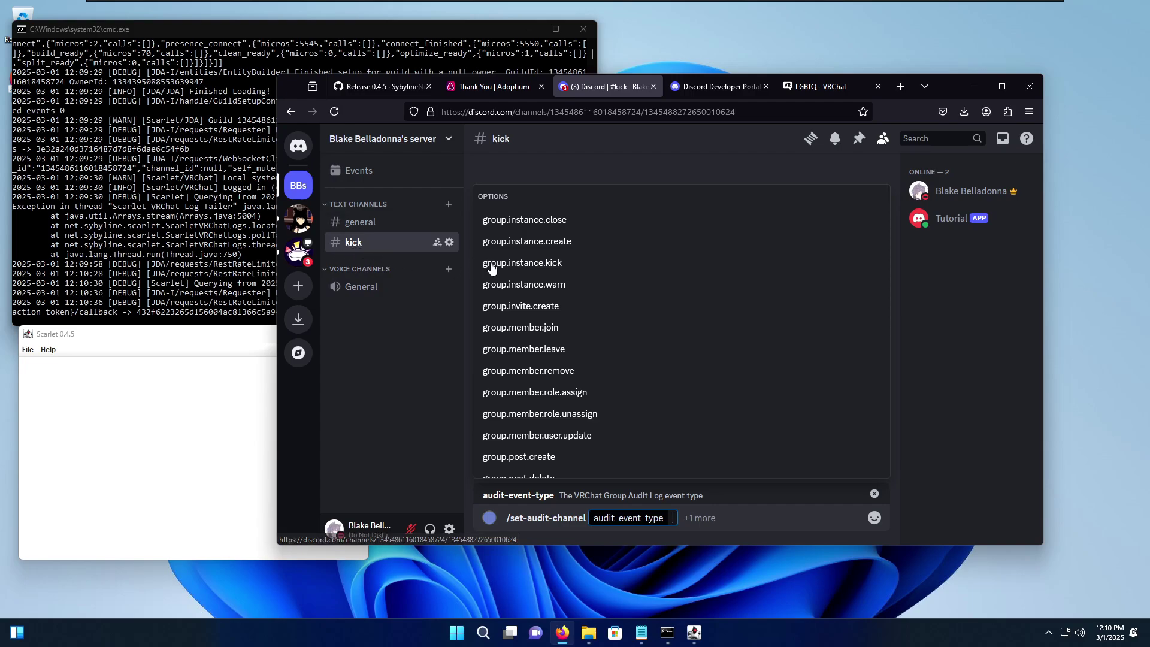
{"action": "left_click", "coordinate": [525, 264]}
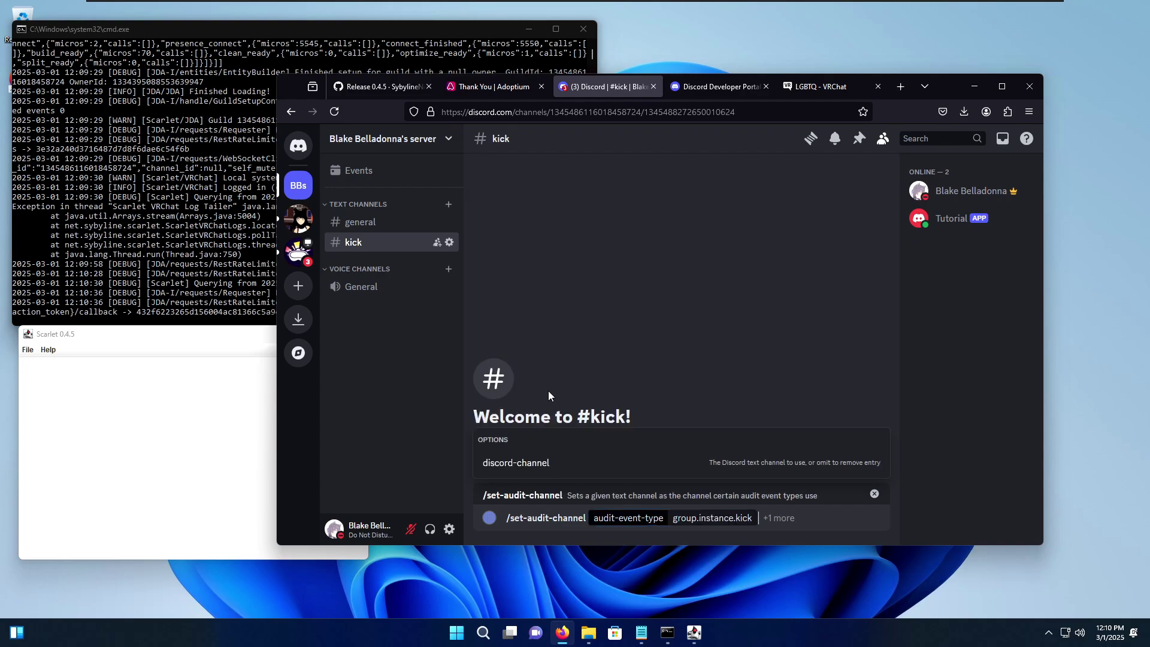
{"action": "left_click", "coordinate": [516, 462]}
{"action": "left_click", "coordinate": [525, 438]}
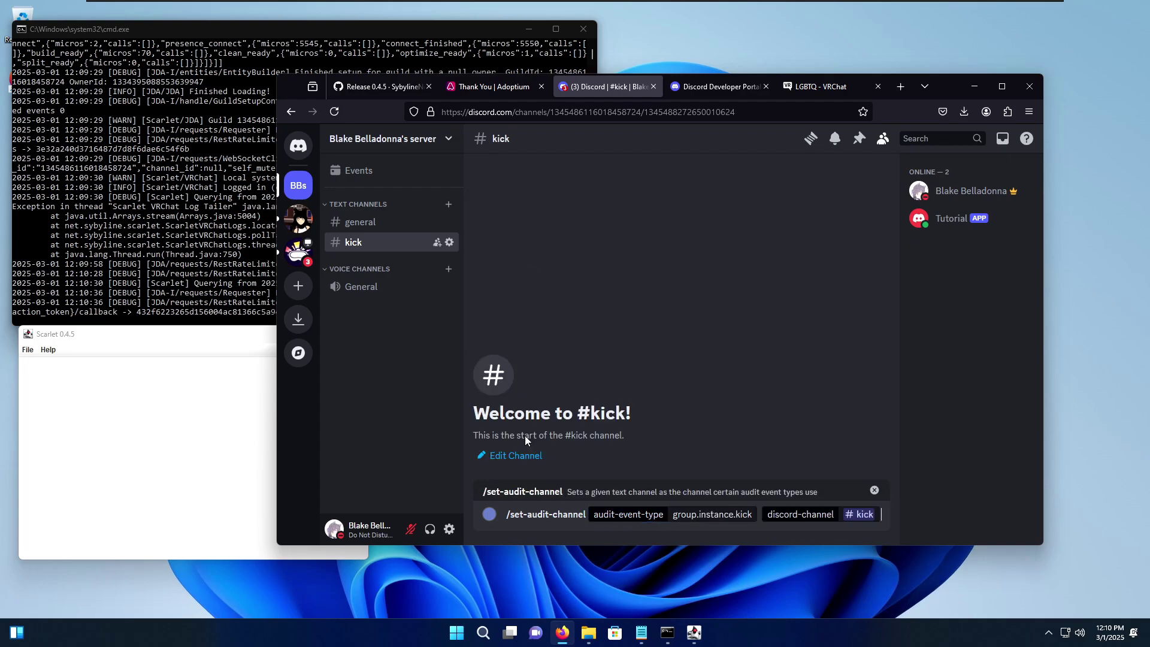
{"action": "key", "text": "Return"}
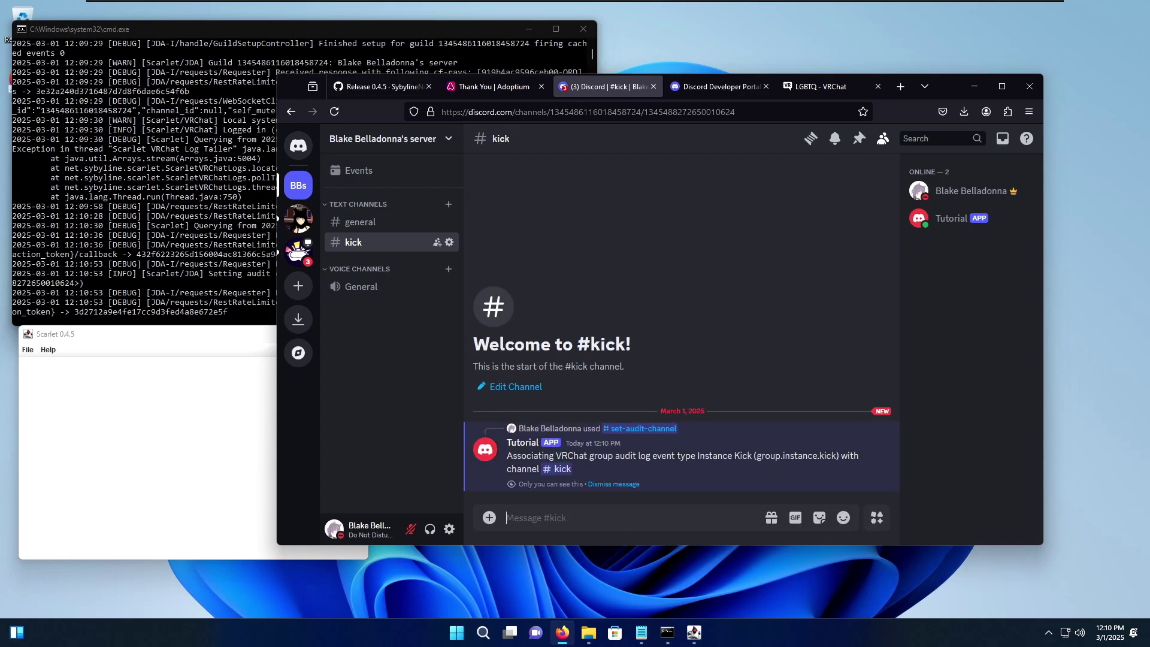
- Run /config-info in #kick to post the bot's configuration summary
{"action": "left_click_drag", "start_coordinate": [512, 456], "coordinate": [734, 457]}
{"action": "right_click", "coordinate": [627, 456]}
{"action": "left_click", "coordinate": [661, 456]}
{"action": "left_click", "coordinate": [689, 456]}
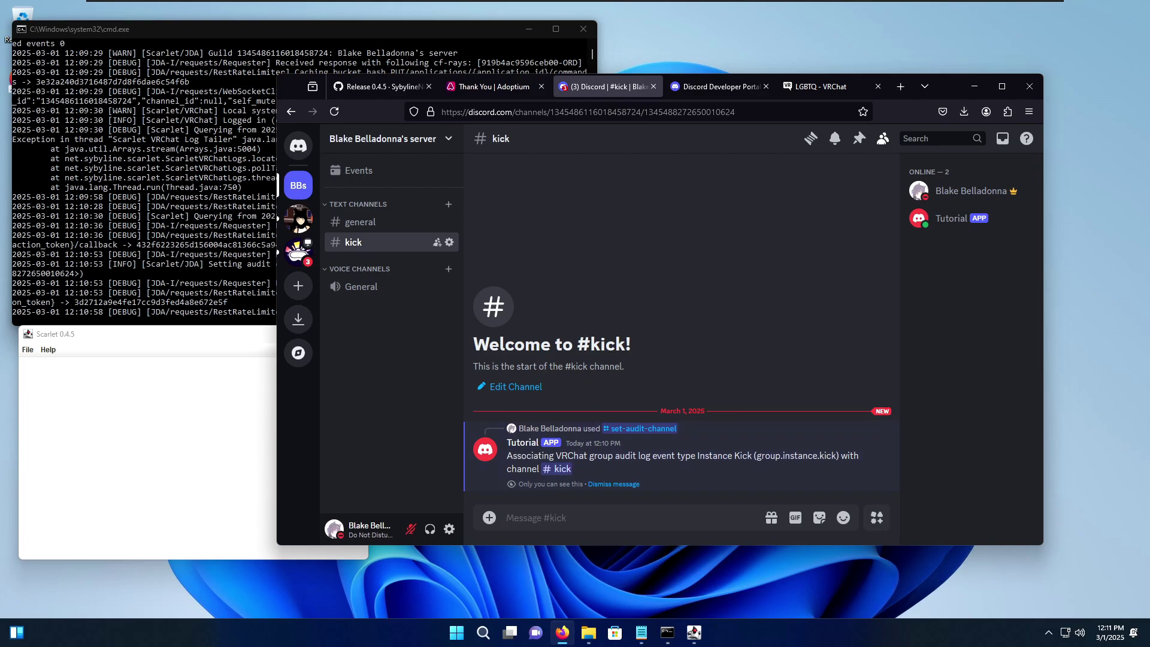
{"action": "type", "text": "/conf"}
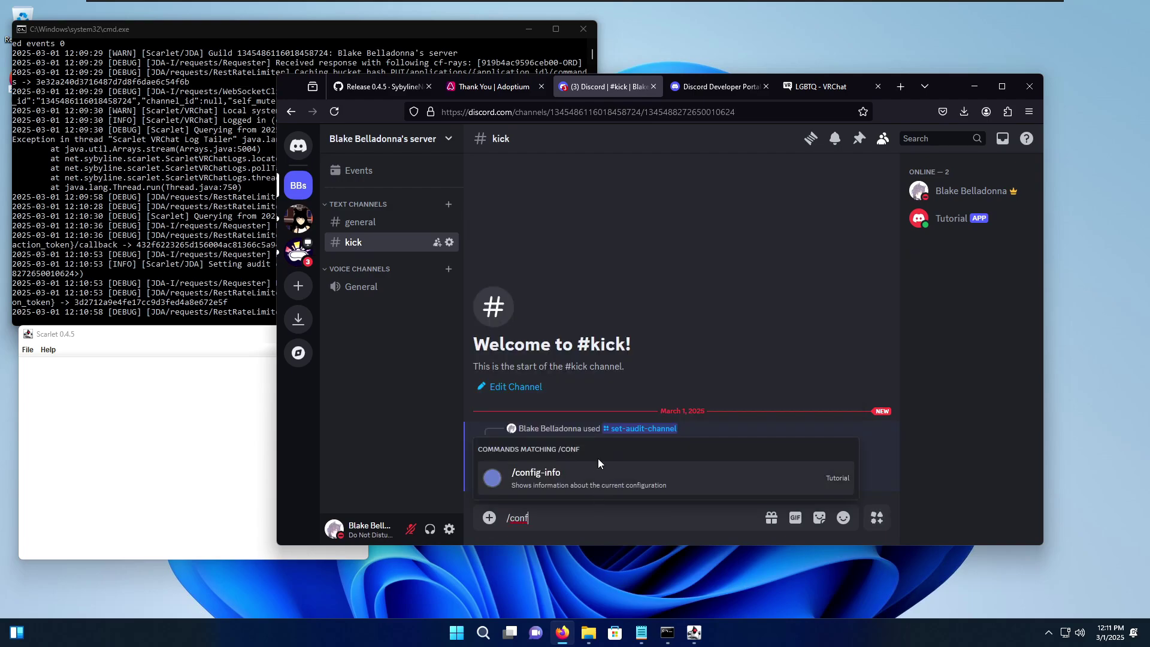
{"action": "left_click", "coordinate": [583, 471]}
{"action": "key", "text": "Return"}
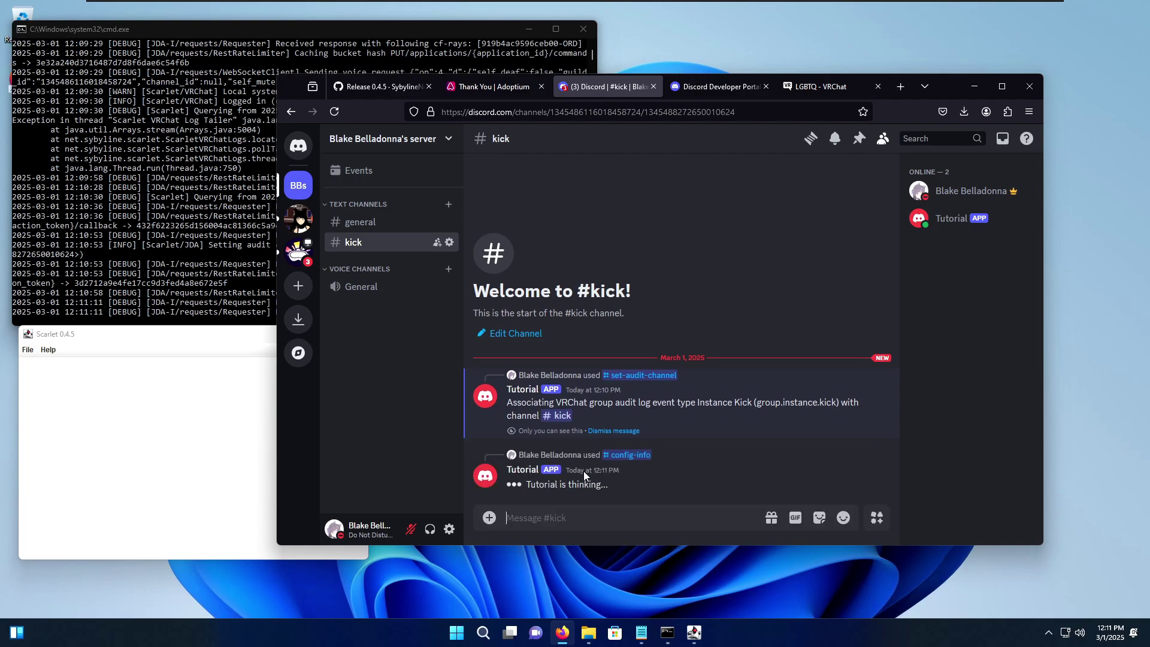
- Review the Auditing Channels list, confirming Instance Kick (group.instance.kick) maps to #kick
{"action": "scroll", "coordinate": [549, 293], "scroll_direction": "up", "scroll_amount": 3}
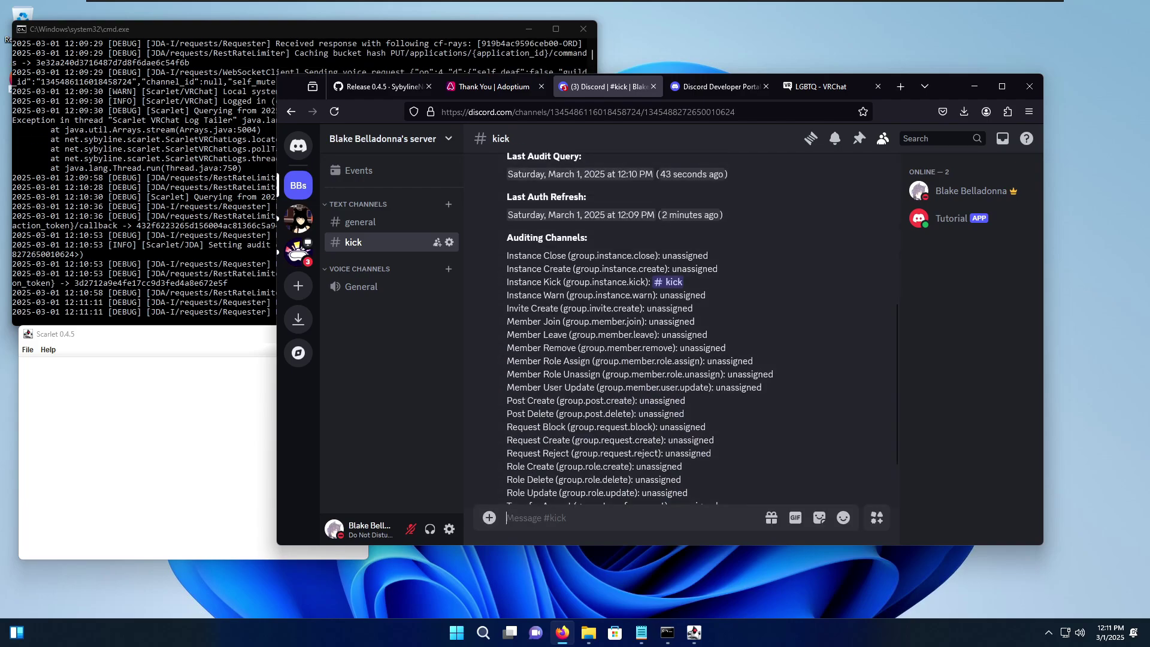
{"action": "left_click_drag", "start_coordinate": [509, 281], "coordinate": [585, 281]}
{"action": "left_click", "coordinate": [586, 281]}
{"action": "left_click_drag", "start_coordinate": [508, 282], "coordinate": [645, 282]}
{"action": "left_click", "coordinate": [645, 281]}
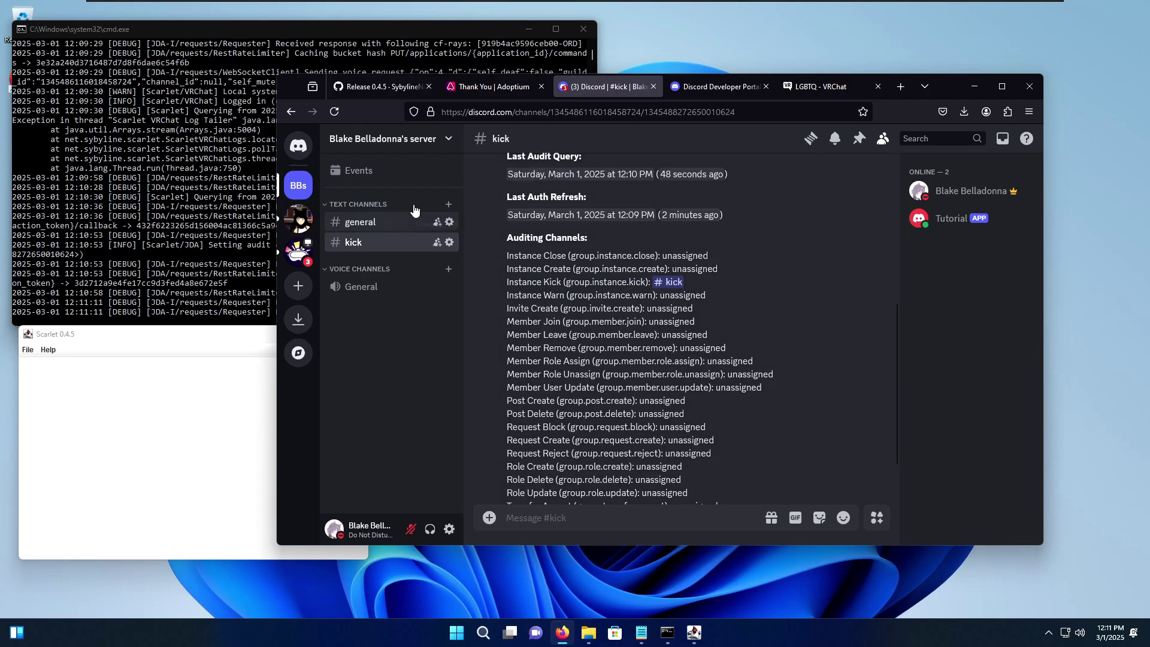
{"action": "left_click_drag", "start_coordinate": [308, 92], "coordinate": [315, 95]}
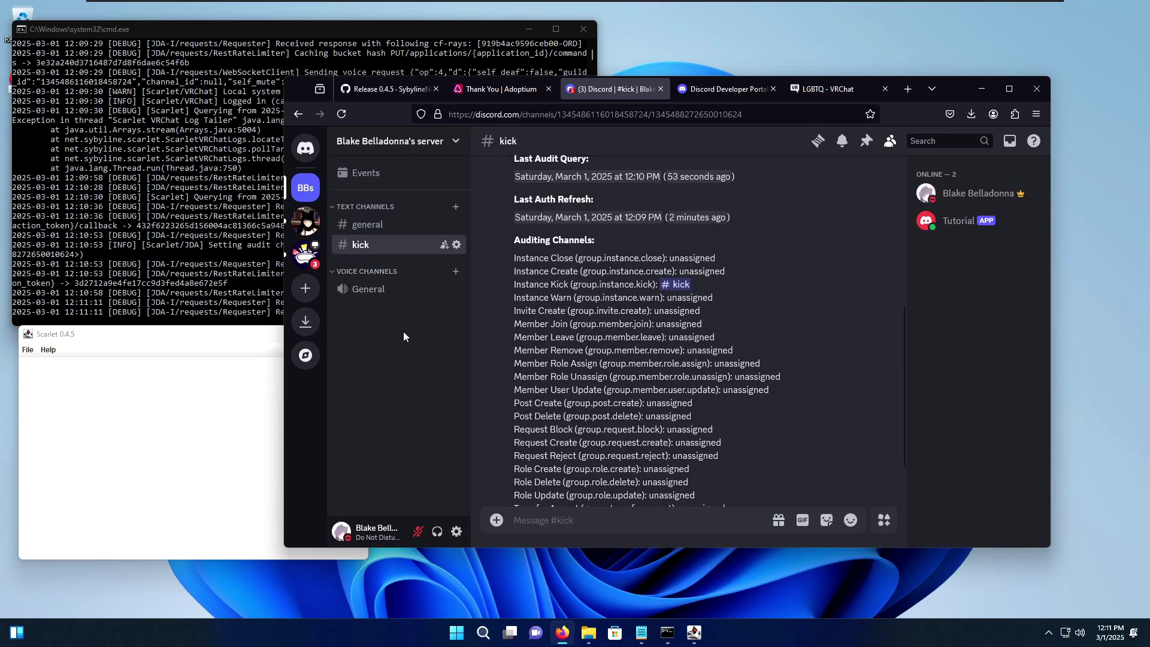
{"action": "scroll", "coordinate": [536, 432], "scroll_direction": "down", "scroll_amount": 2}
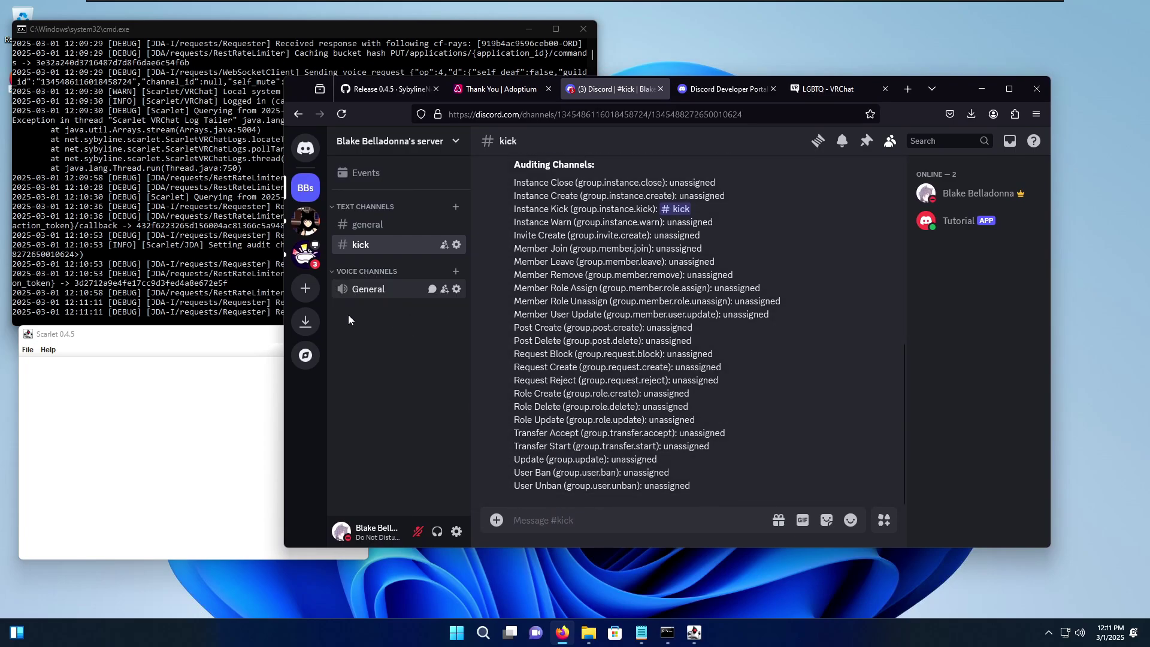
- Run /set-voice-channel with discord-channel General so the bot joins that voice channel
{"action": "type", "text": "/"}
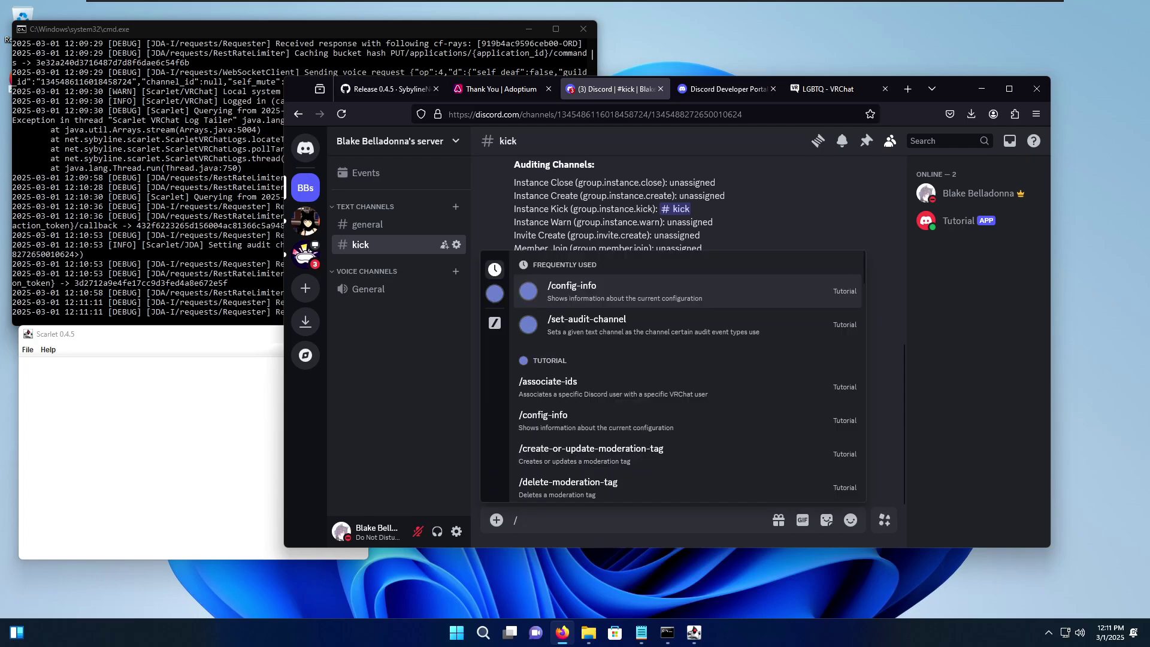
{"action": "scroll", "coordinate": [661, 390], "scroll_direction": "down", "scroll_amount": 2}
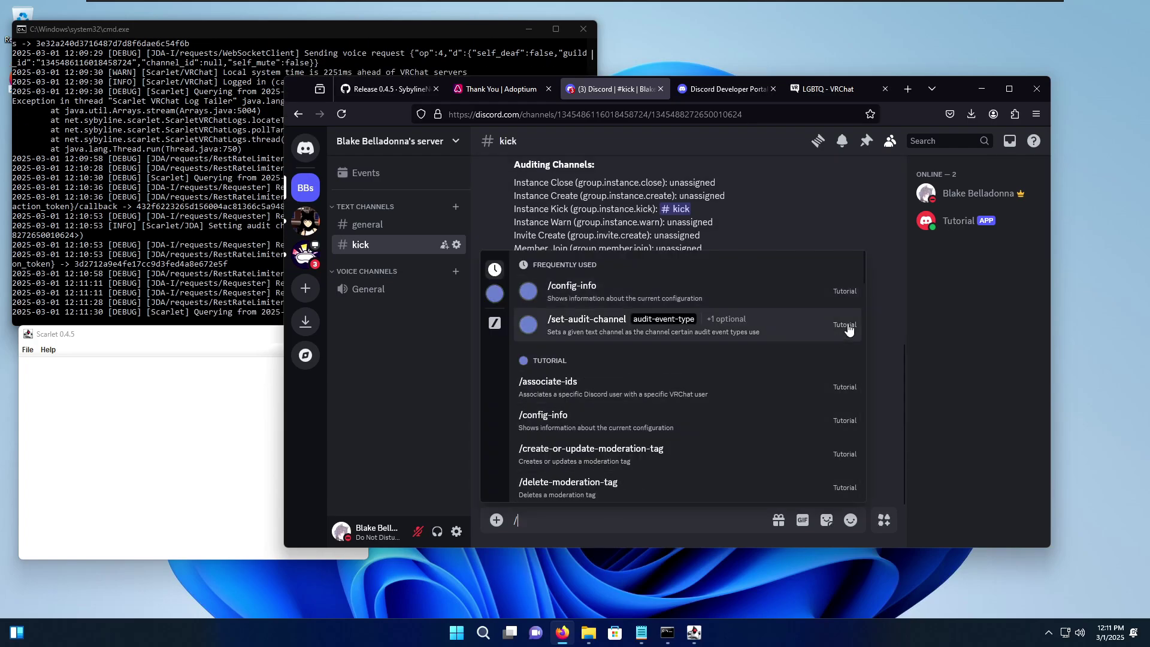
{"action": "left_click_drag", "start_coordinate": [866, 278], "coordinate": [876, 325]}
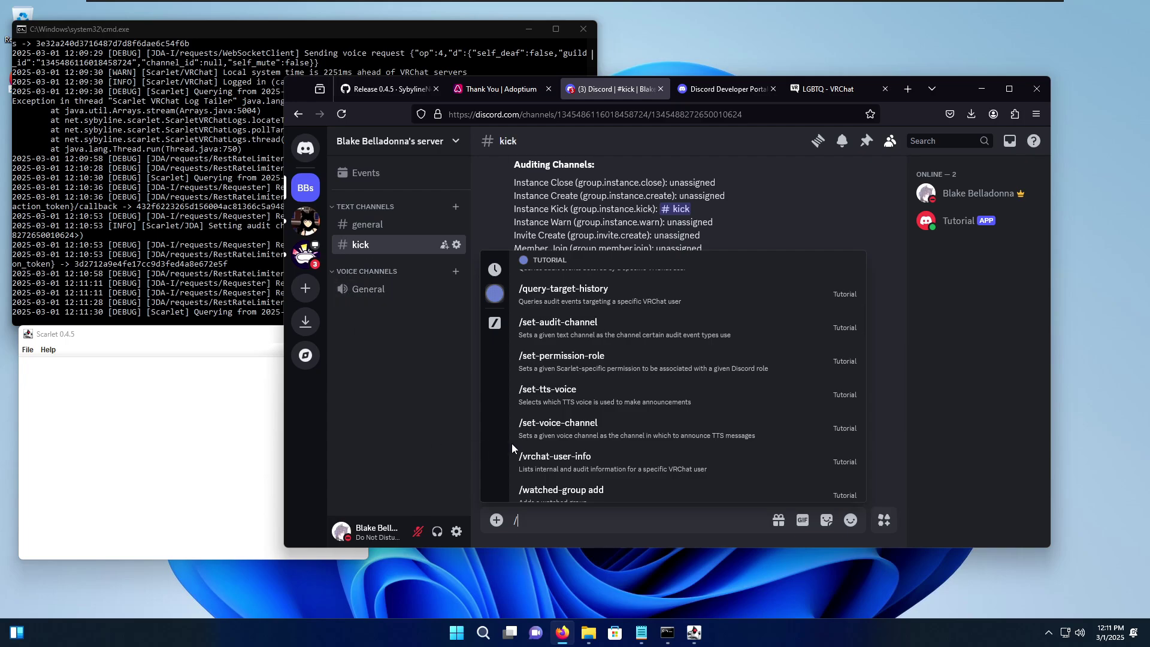
{"action": "left_click", "coordinate": [566, 431]}
{"action": "left_click", "coordinate": [523, 465]}
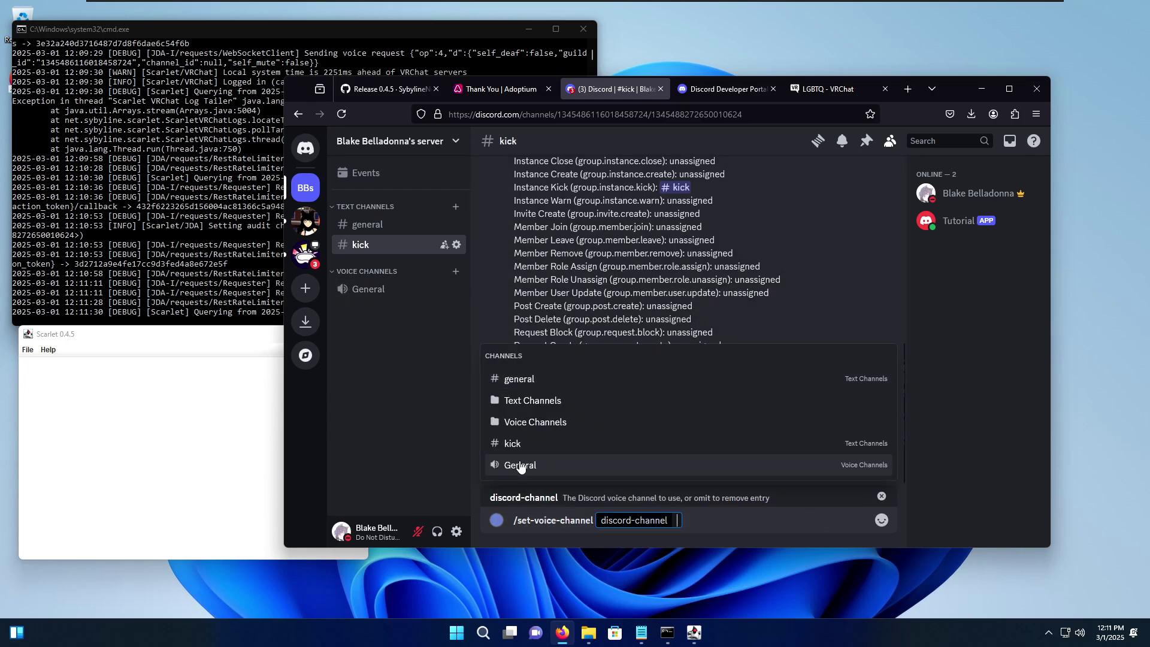
{"action": "left_click", "coordinate": [540, 472]}
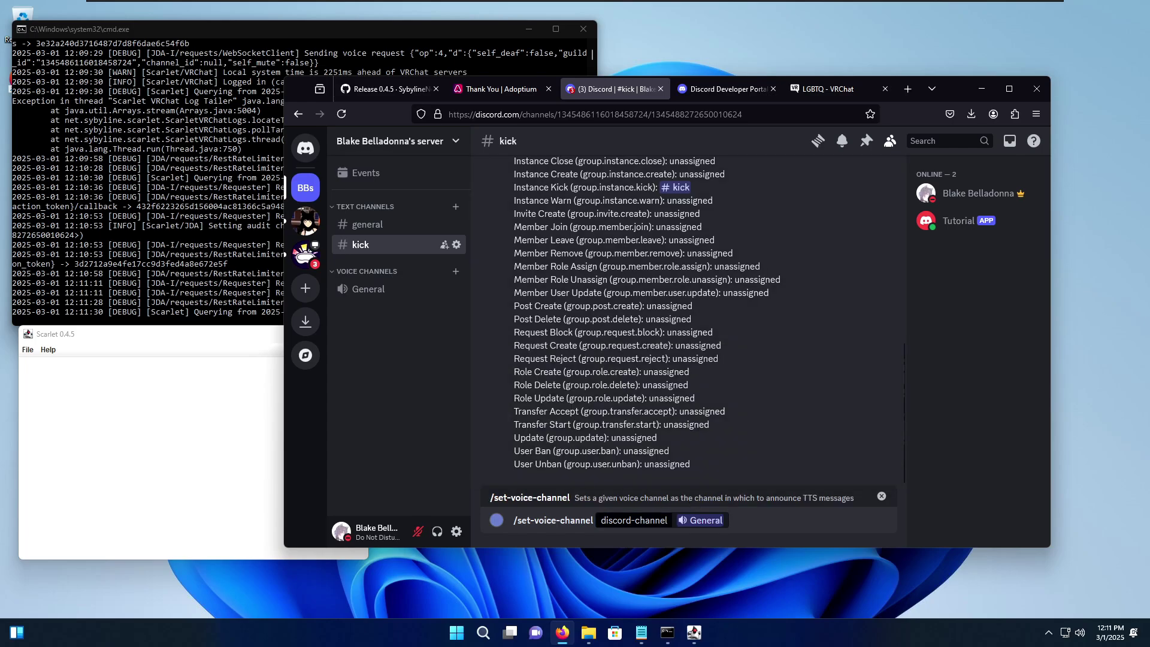
{"action": "key", "text": "Return"}
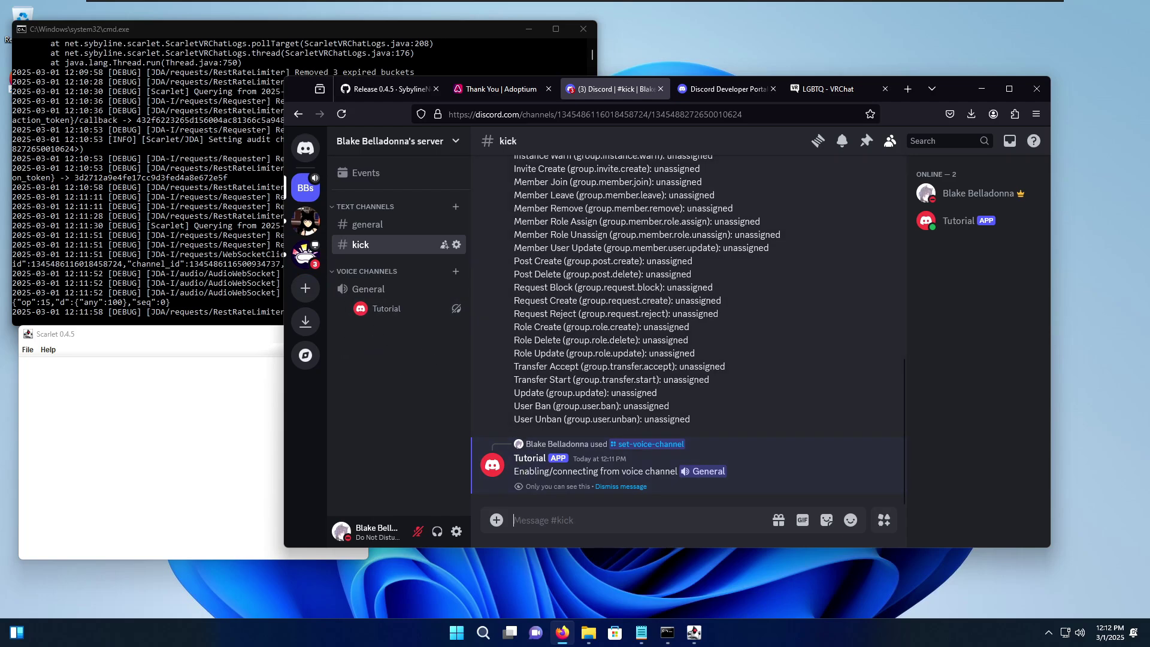
{"action": "type", "text": "/set"}
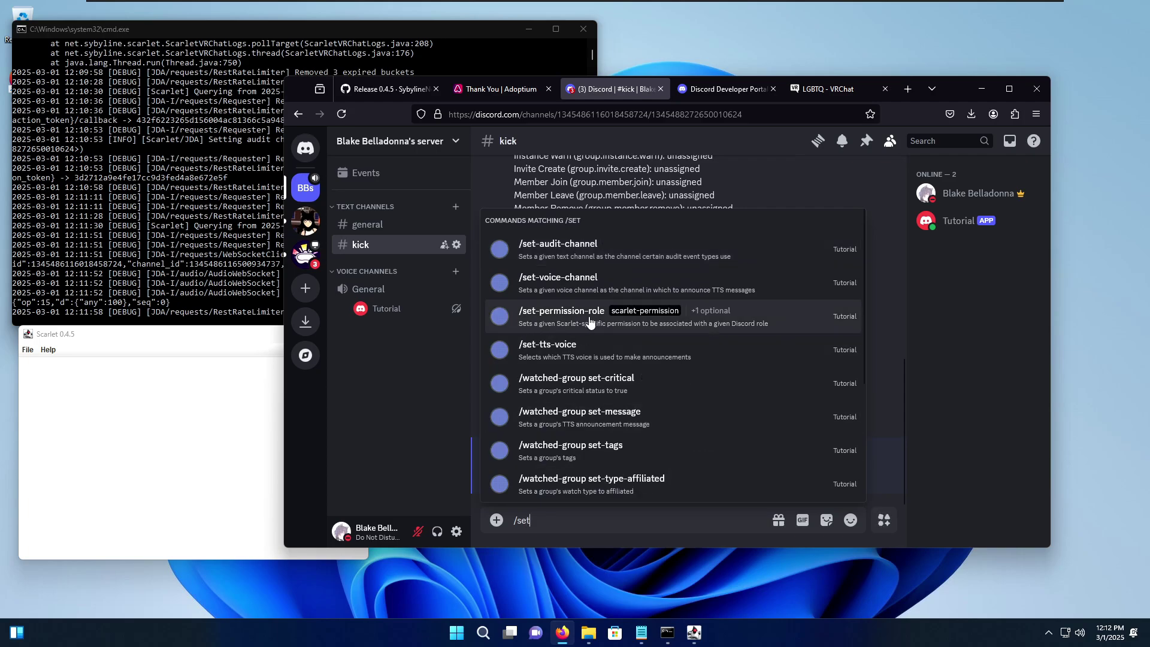
{"action": "left_click", "coordinate": [595, 348]}
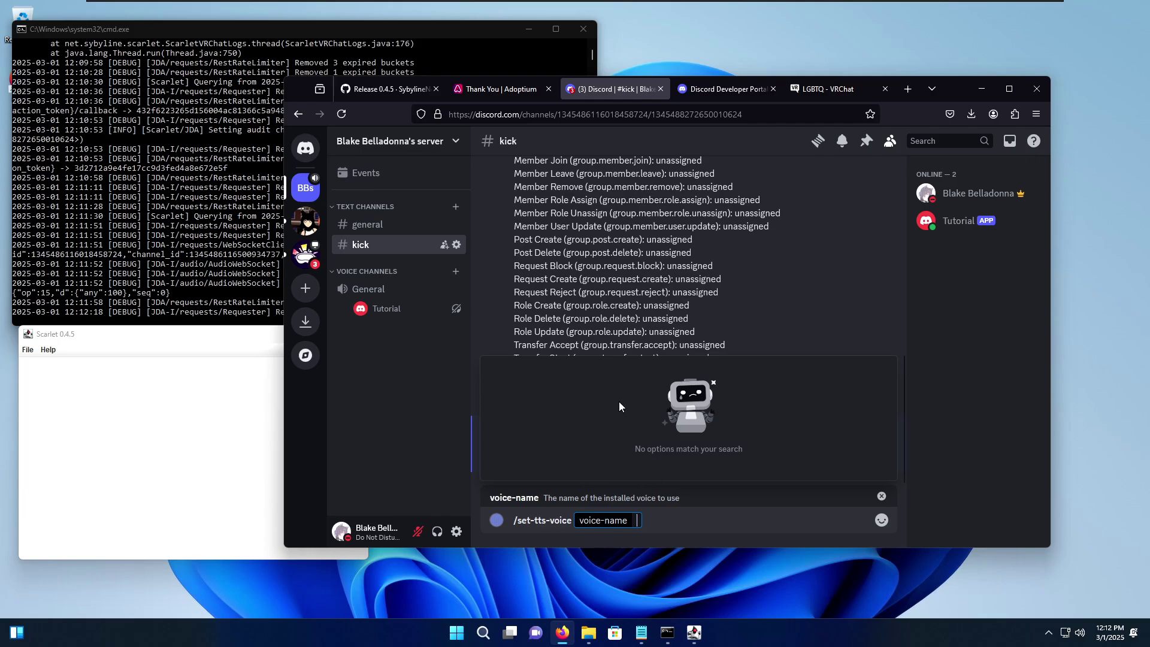
{"action": "key", "text": "ctrl+a"}
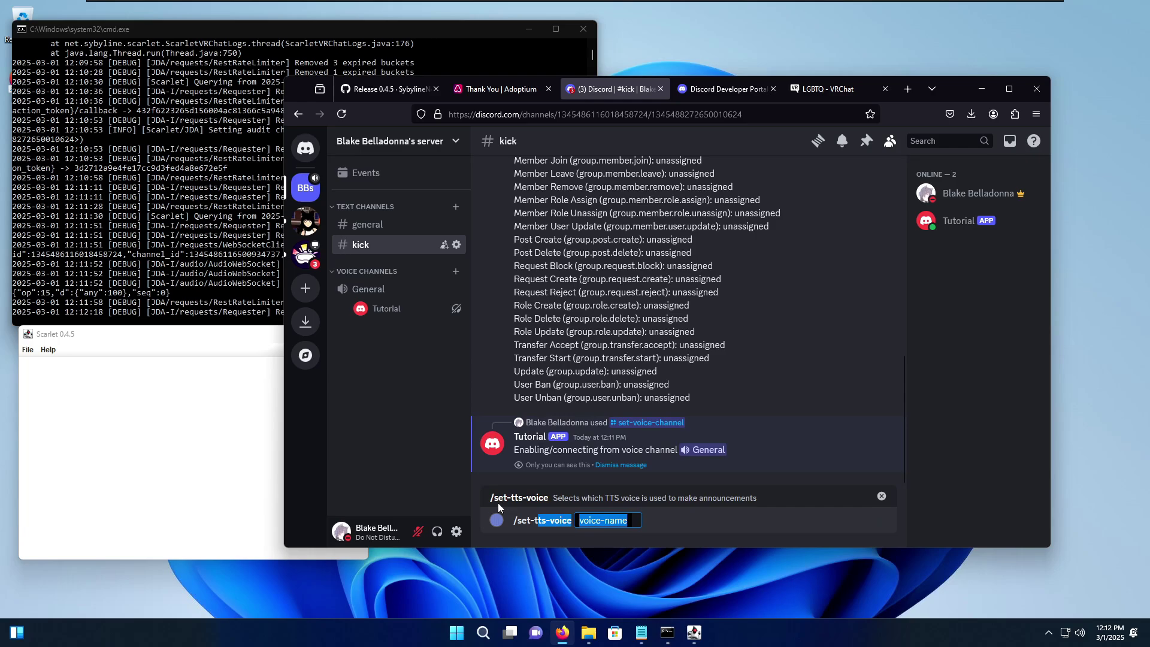
{"action": "key", "text": "BackSpace"}
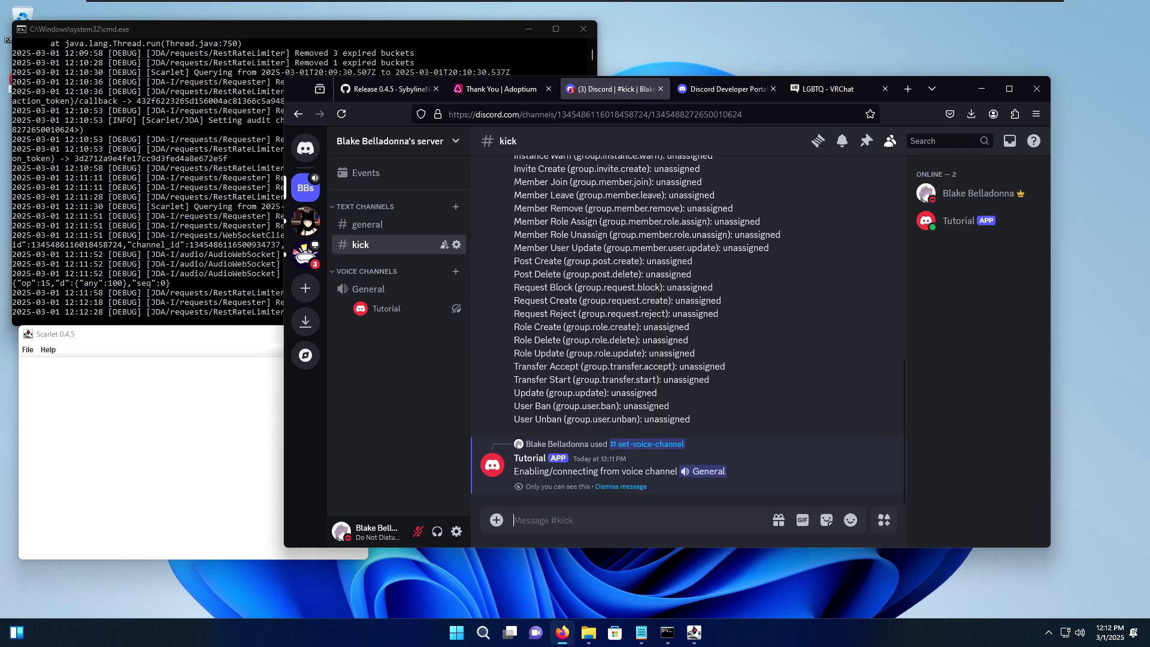